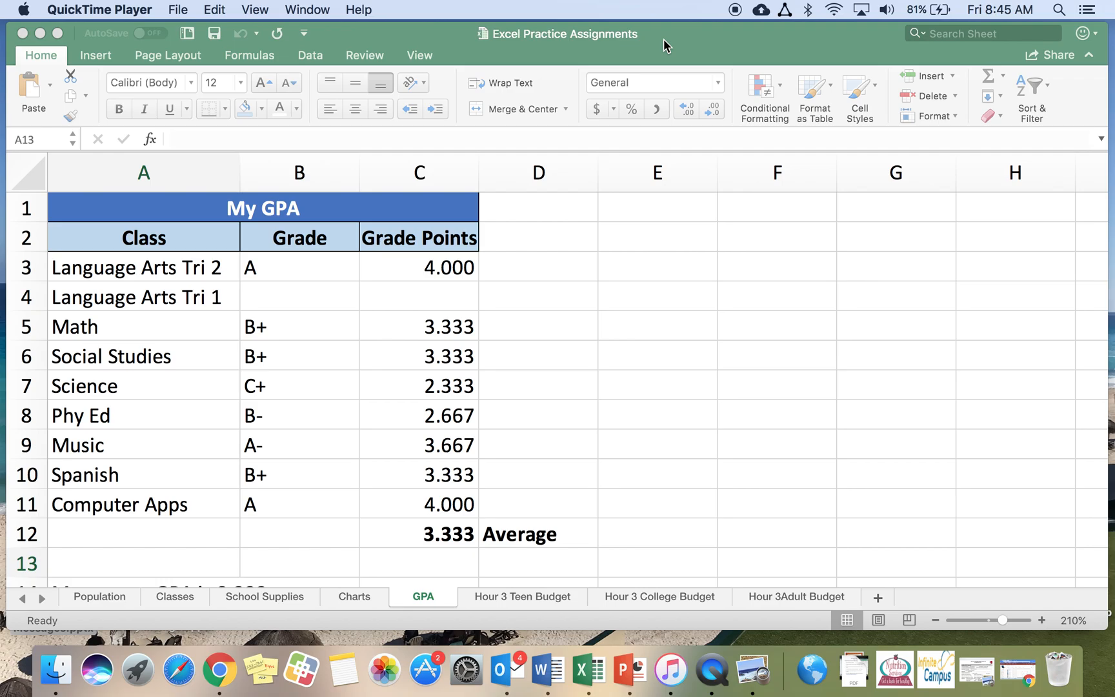
# Add a new worksheet and rename it Teen Budget
pyautogui.click(664, 42)
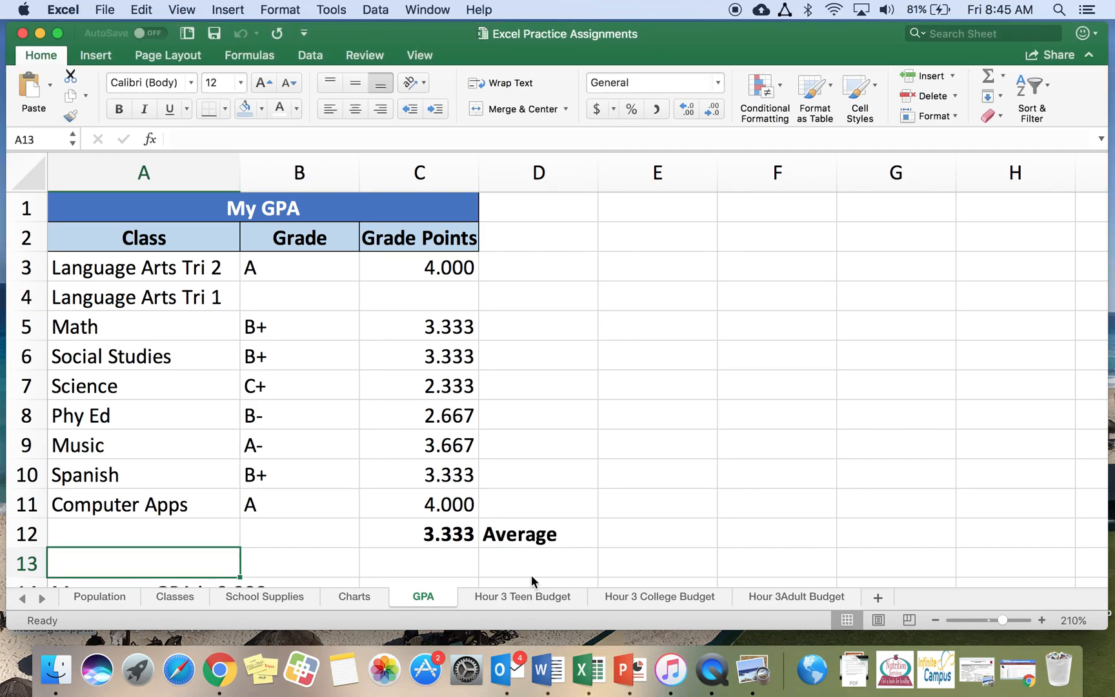
pyautogui.click(878, 598)
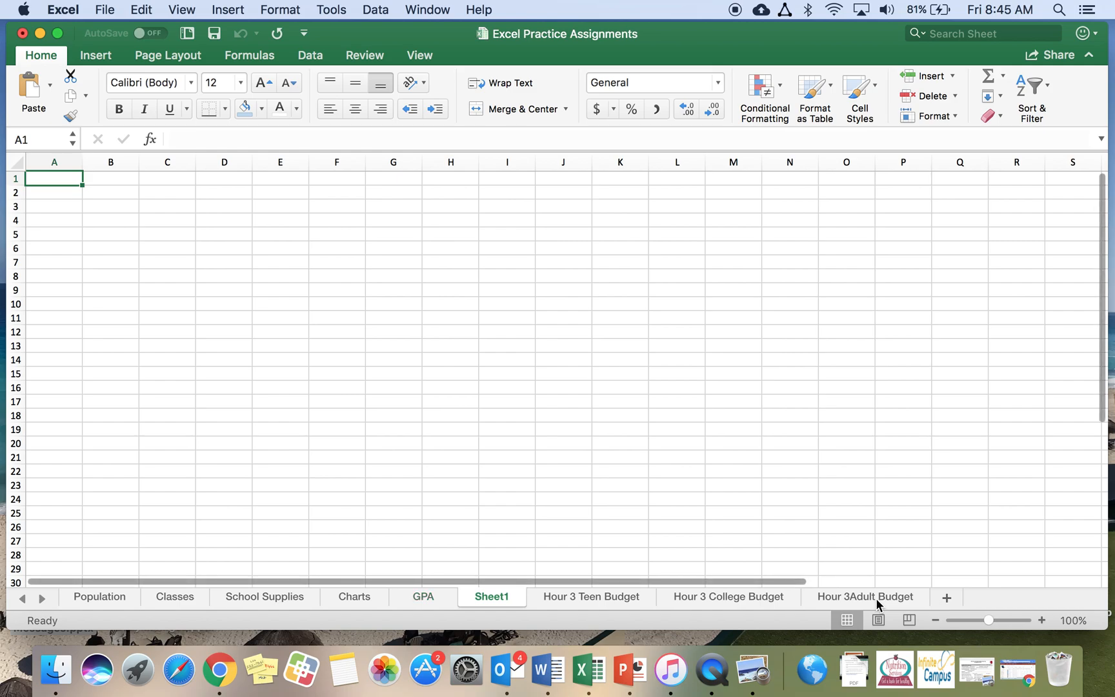
pyautogui.rightClick(489, 596)
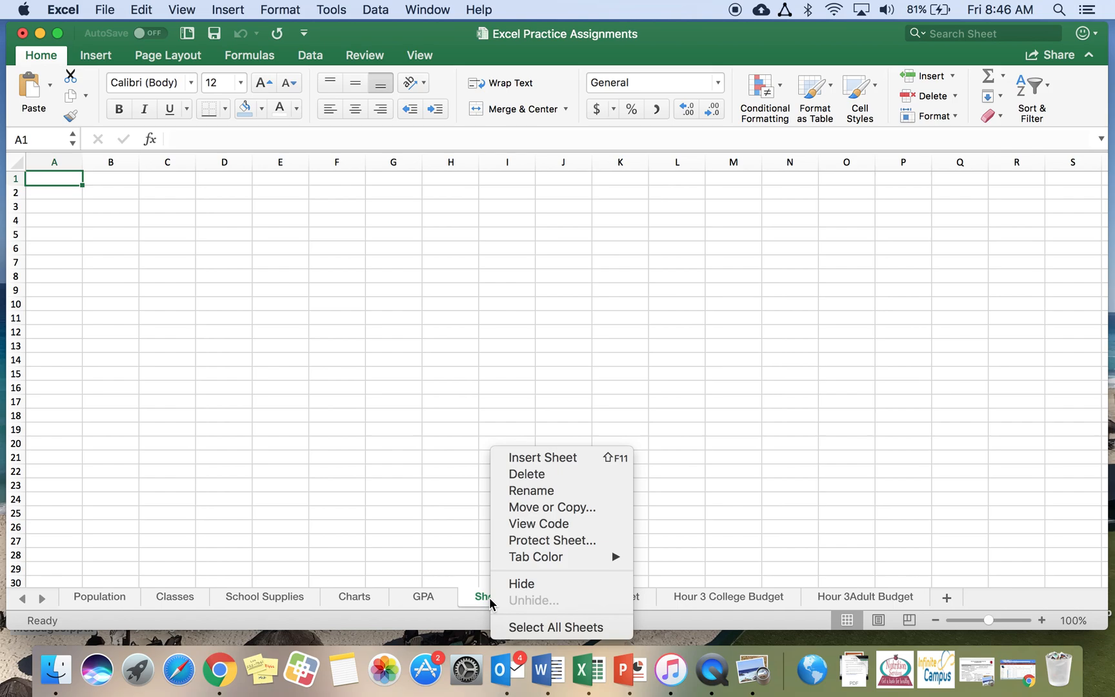
pyautogui.click(535, 492)
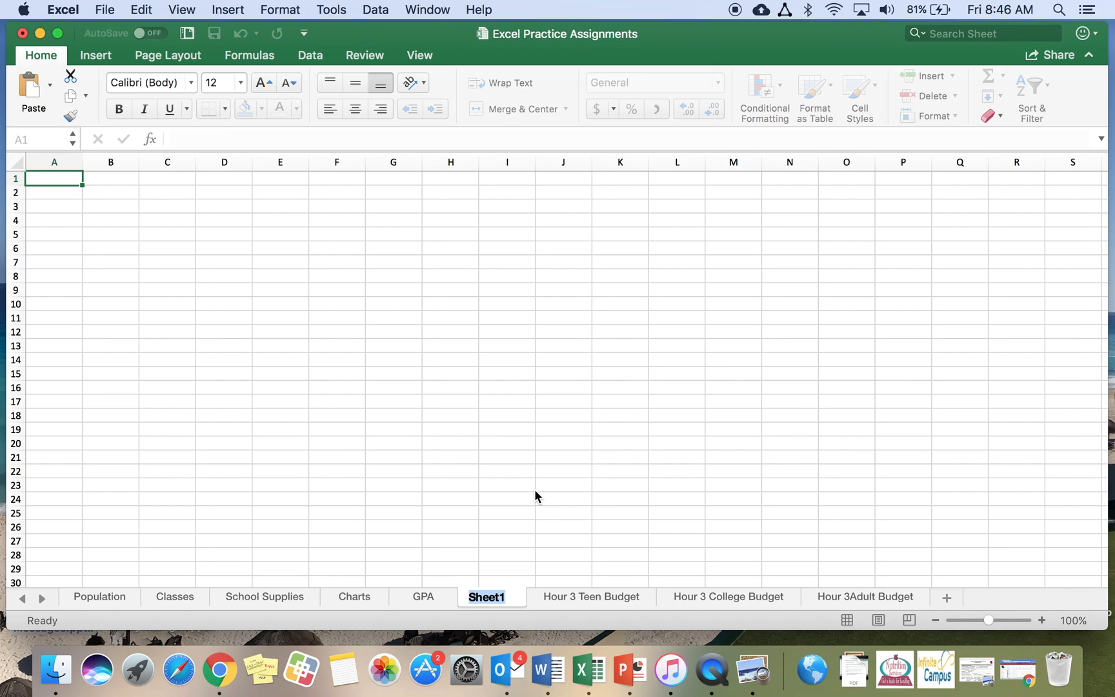
pyautogui.write('Teen Budget')
pyautogui.press('Return')
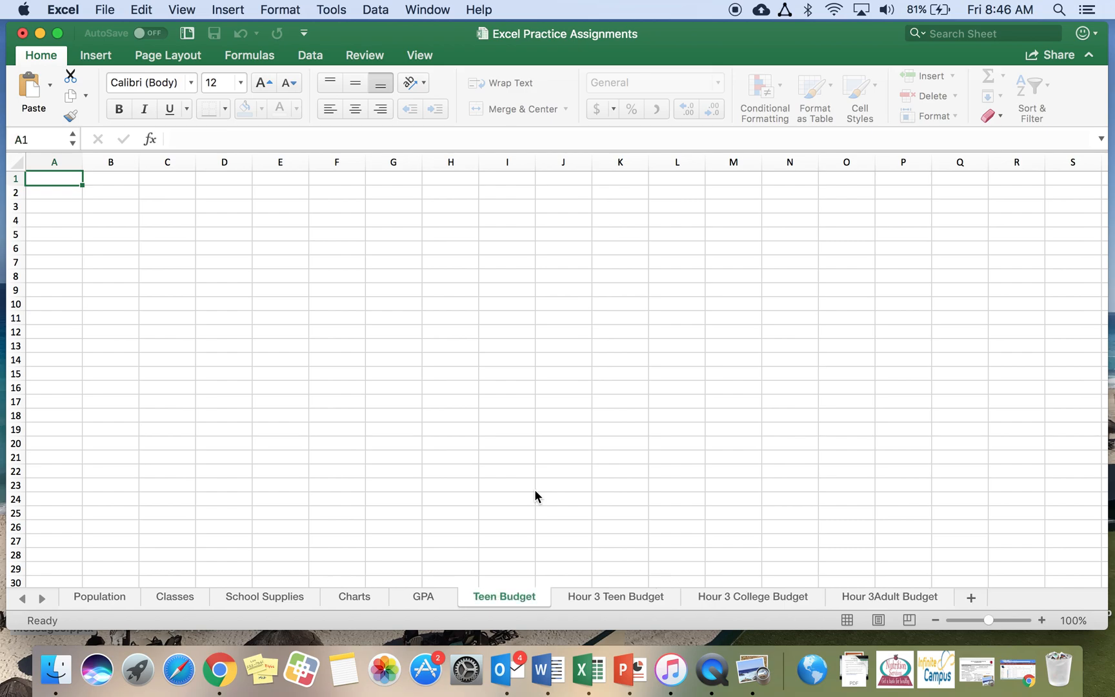
# Enter the heading Monthly Income in cell A1
pyautogui.click(1042, 620)
pyautogui.click(1042, 620)
pyautogui.click(1042, 620)
pyautogui.click(1042, 620)
pyautogui.click(1042, 620)
pyautogui.click(1042, 620)
pyautogui.click(1042, 620)
pyautogui.click(1042, 620)
pyautogui.click(1042, 620)
pyautogui.click(1042, 620)
pyautogui.click(1041, 620)
pyautogui.click(1042, 620)
pyautogui.click(1042, 620)
pyautogui.click(1041, 620)
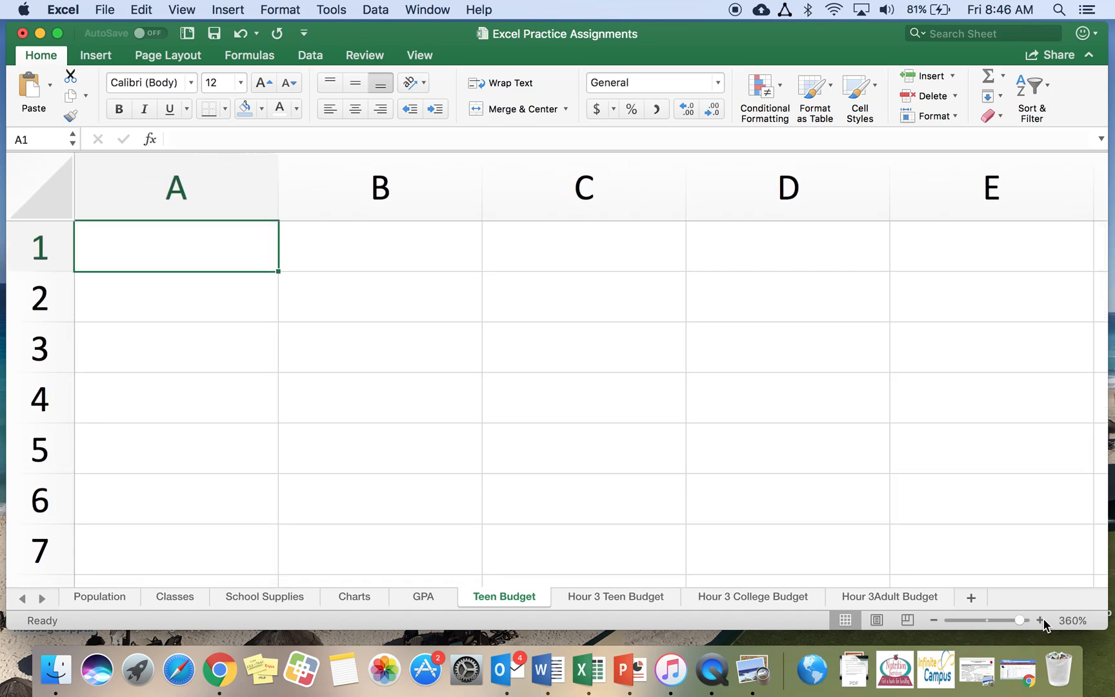
pyautogui.write('Monthly ')
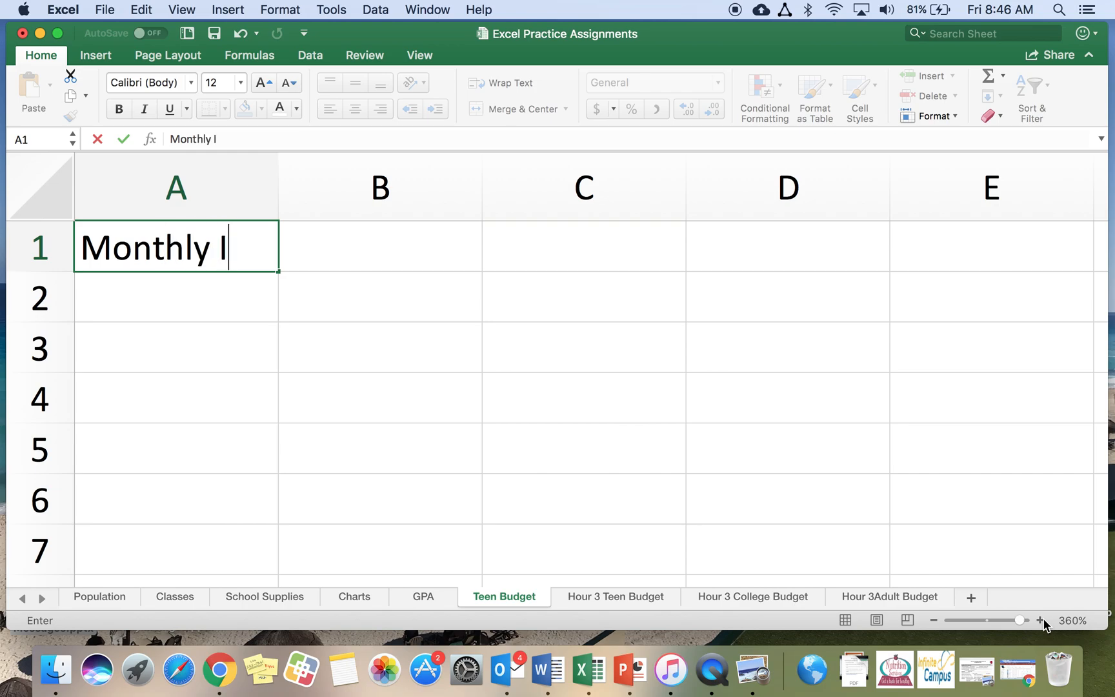
pyautogui.write('Income')
pyautogui.press('Return')
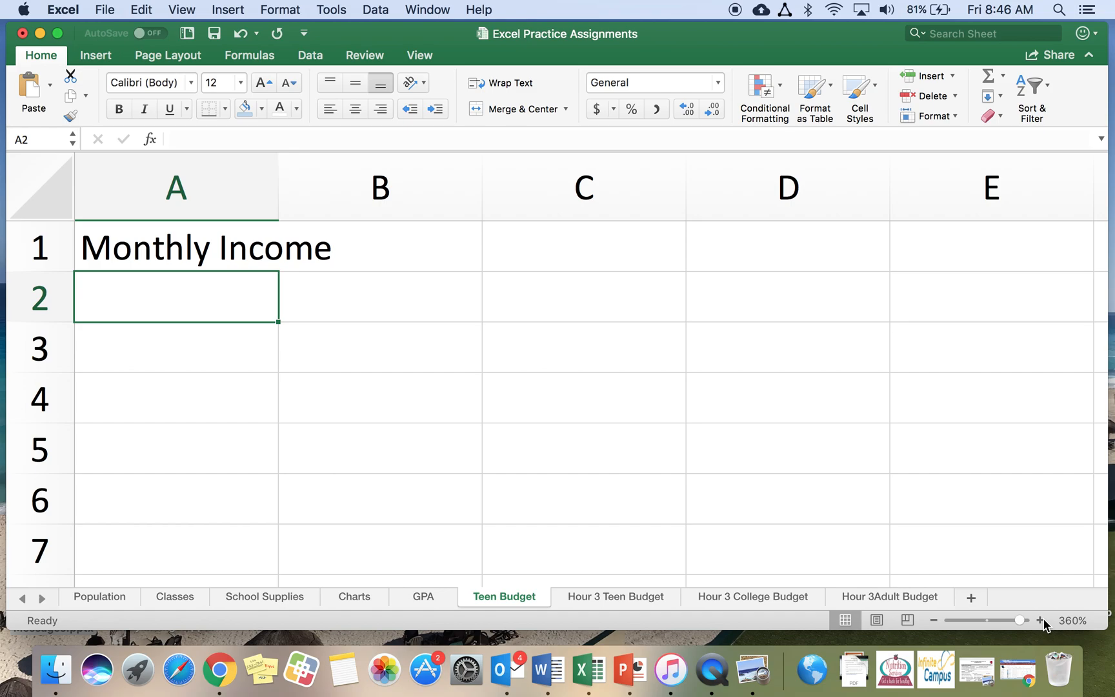
# Enter the income labels Mowing & shoveling, Babysitting, Allowance & chores and Total Income in cells A2 to A5
pyautogui.write('Mowin')
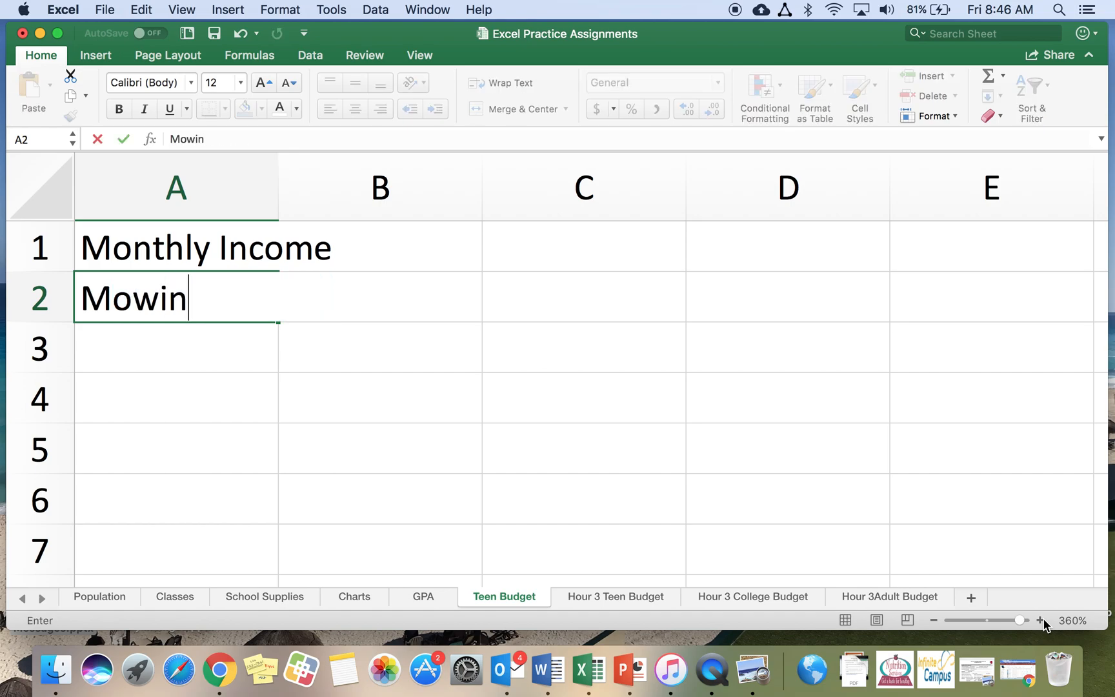
pyautogui.write('g & ')
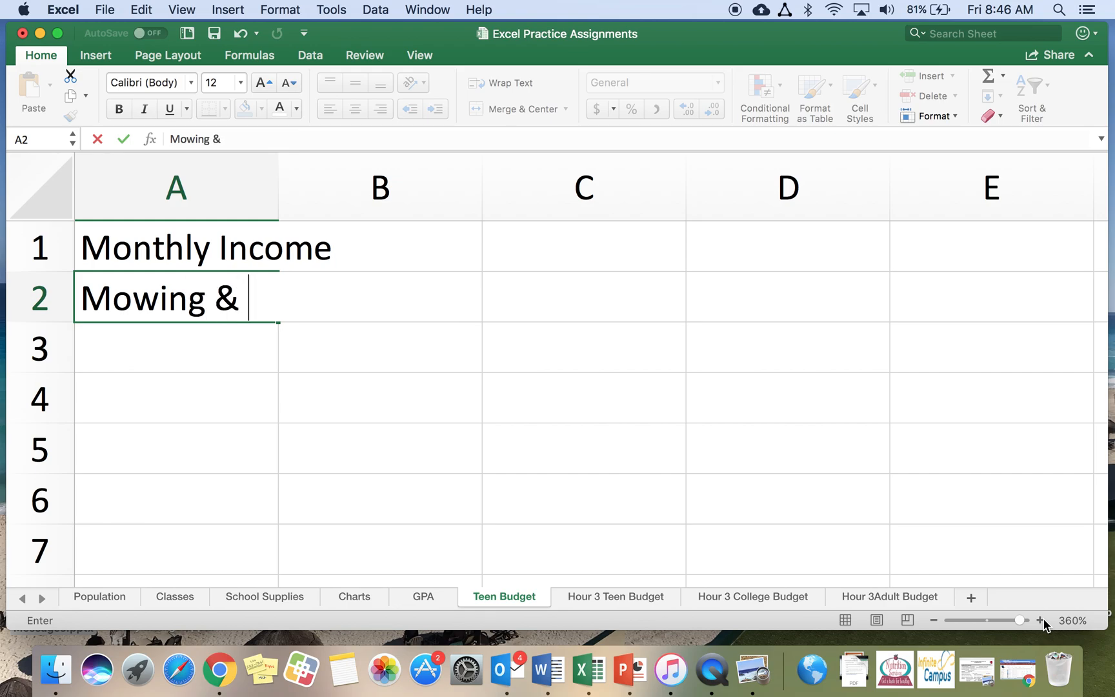
pyautogui.write('shoveling')
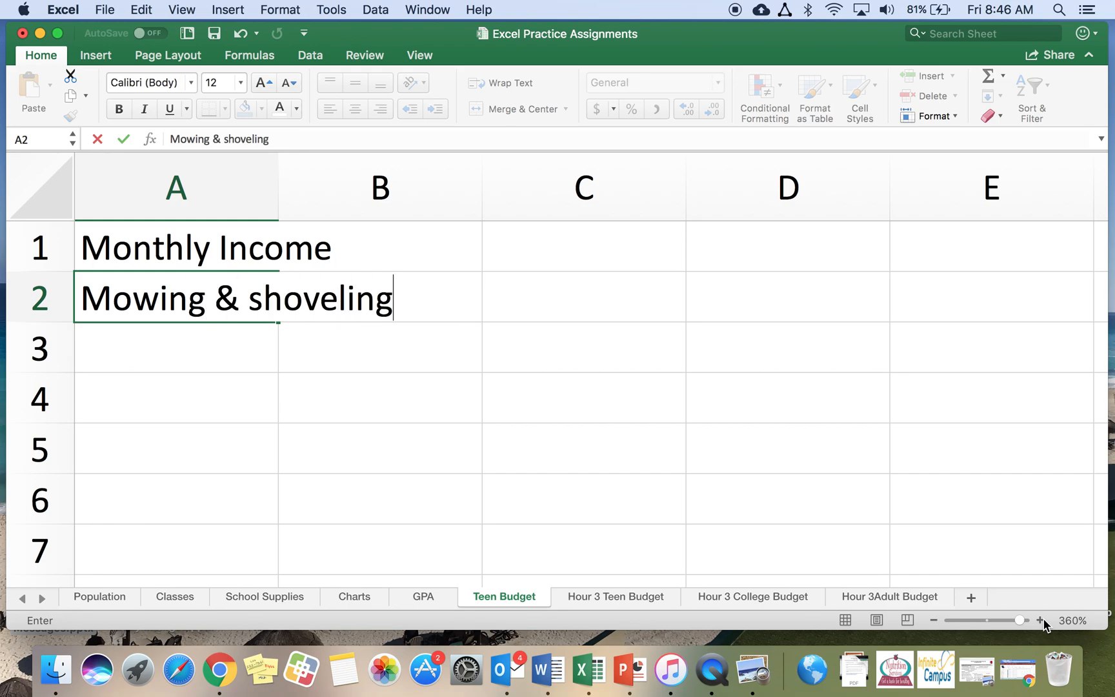
pyautogui.press('Return')
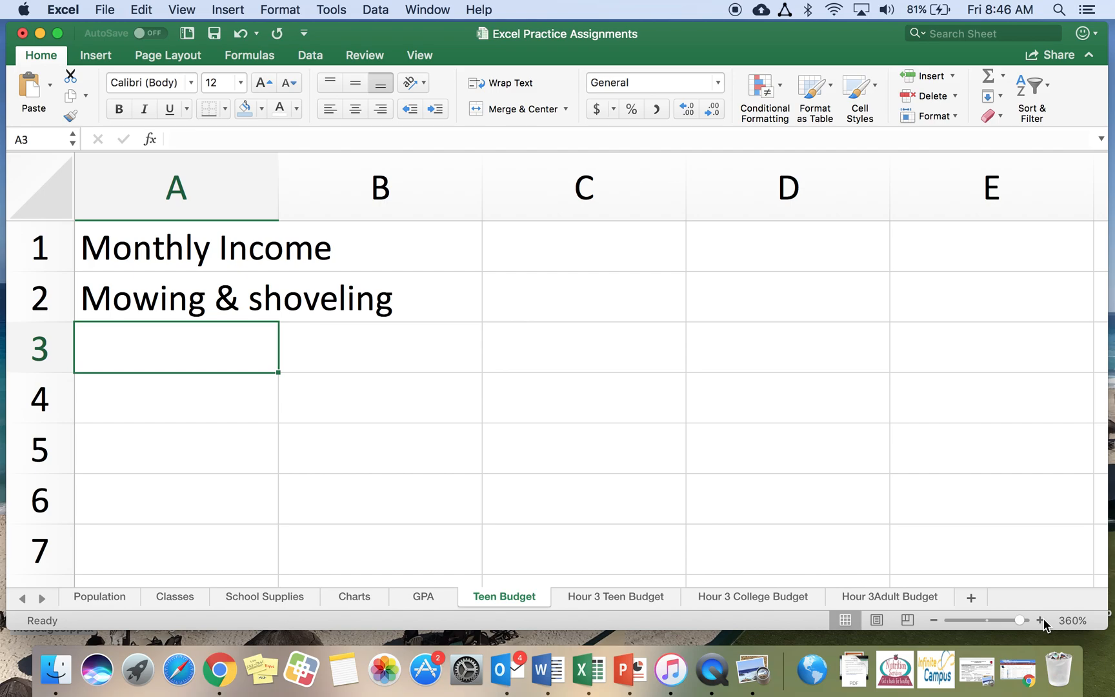
pyautogui.write('Ba')
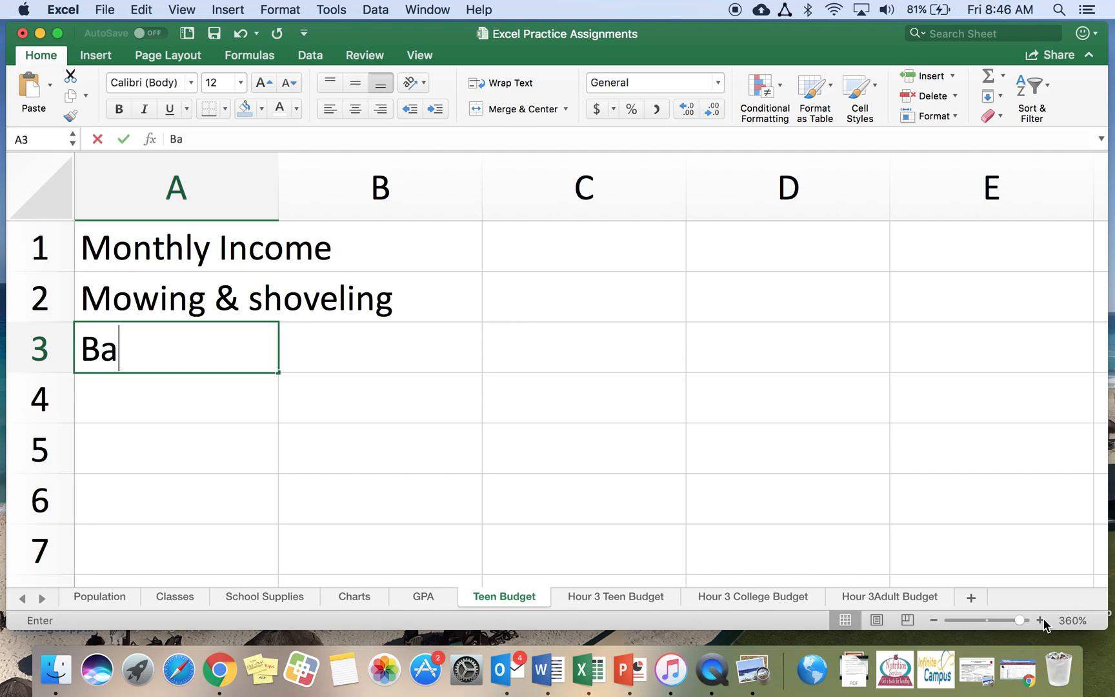
pyautogui.write('bysitting')
pyautogui.press('Return')
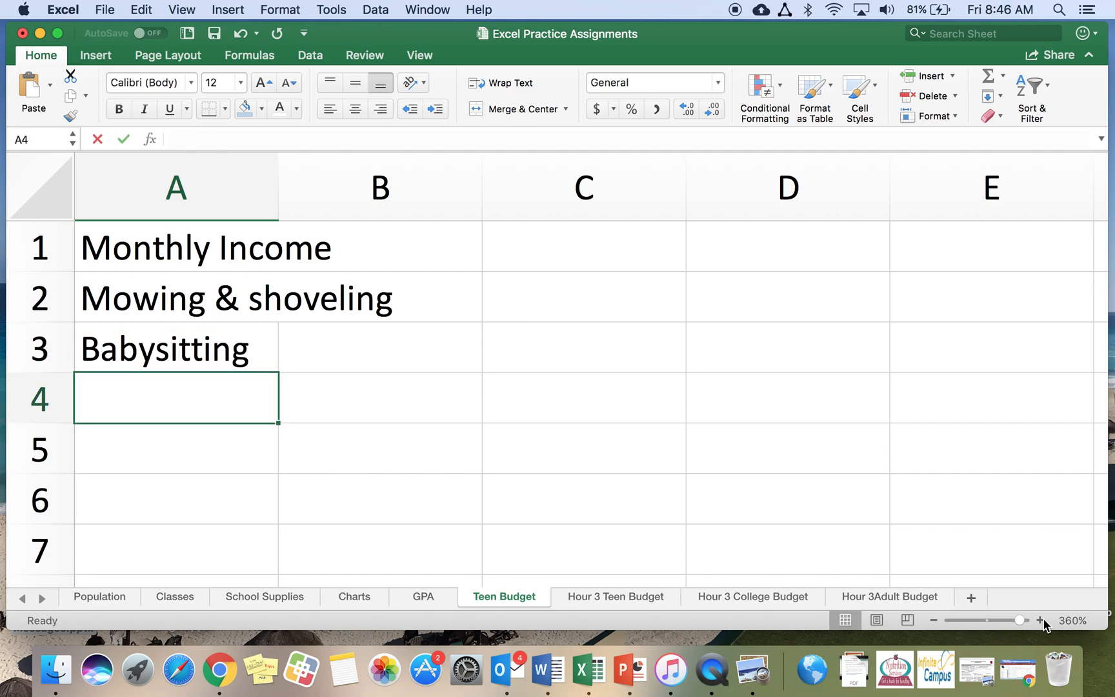
pyautogui.write('Allowance & chores')
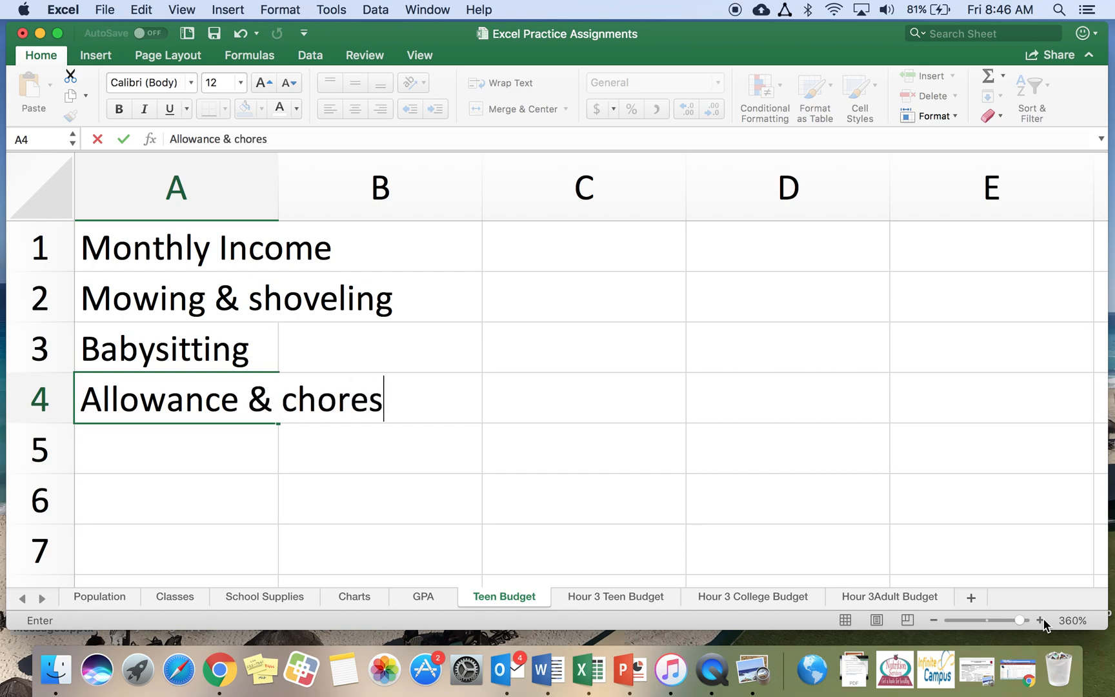
pyautogui.press('Return')
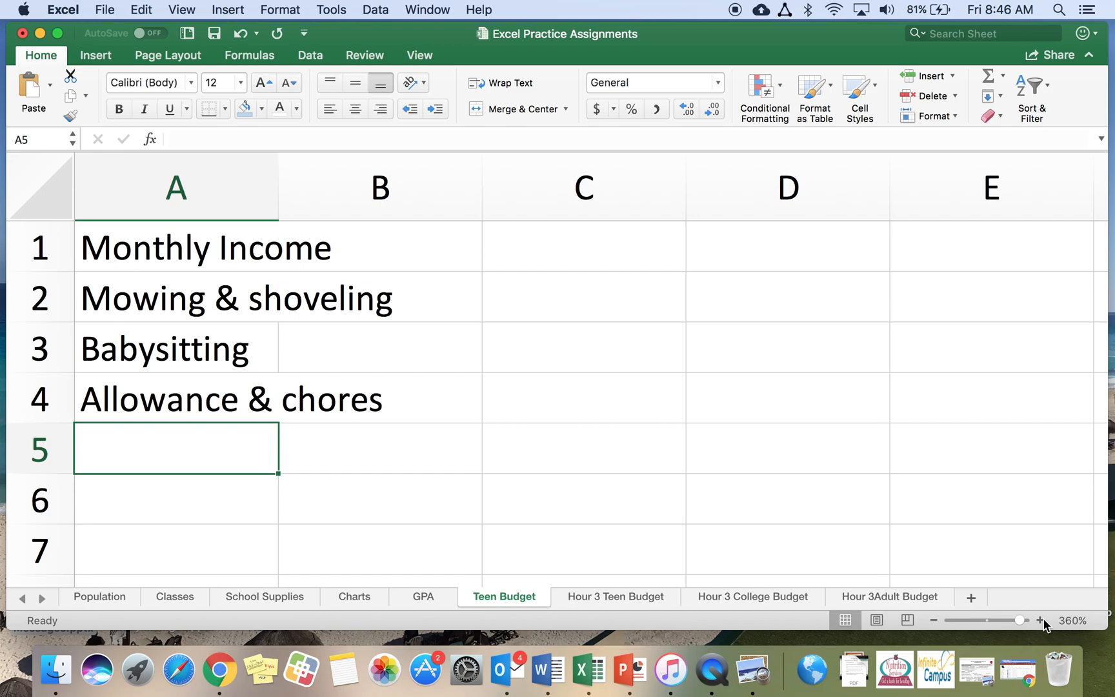
pyautogui.write('Total Income')
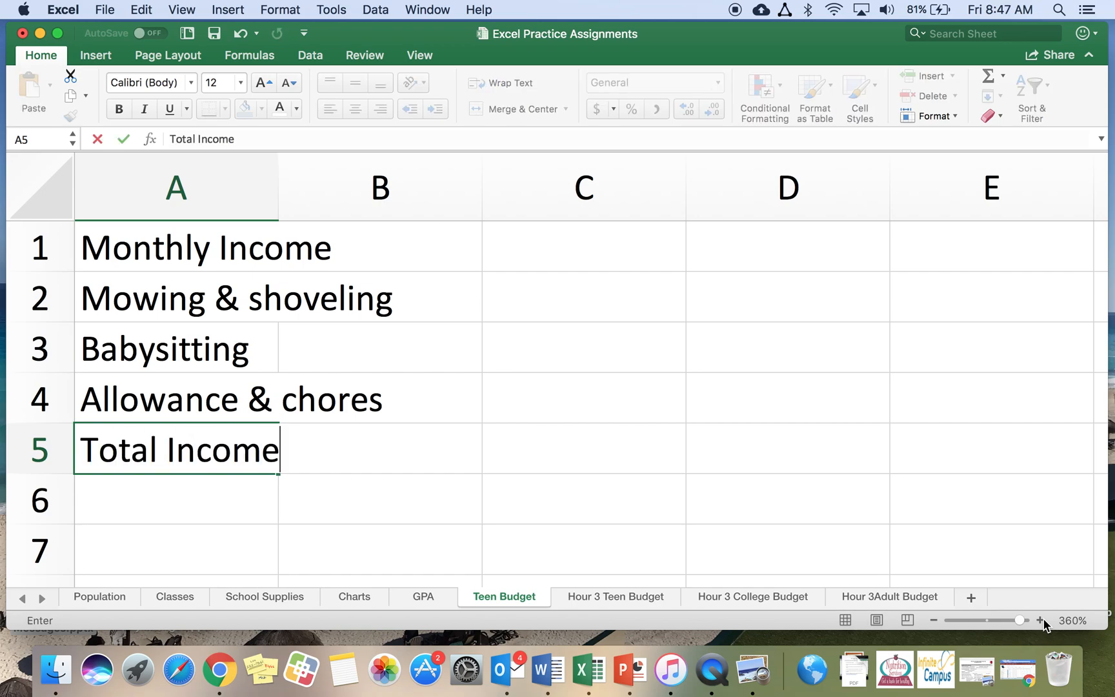
pyautogui.press('Return')
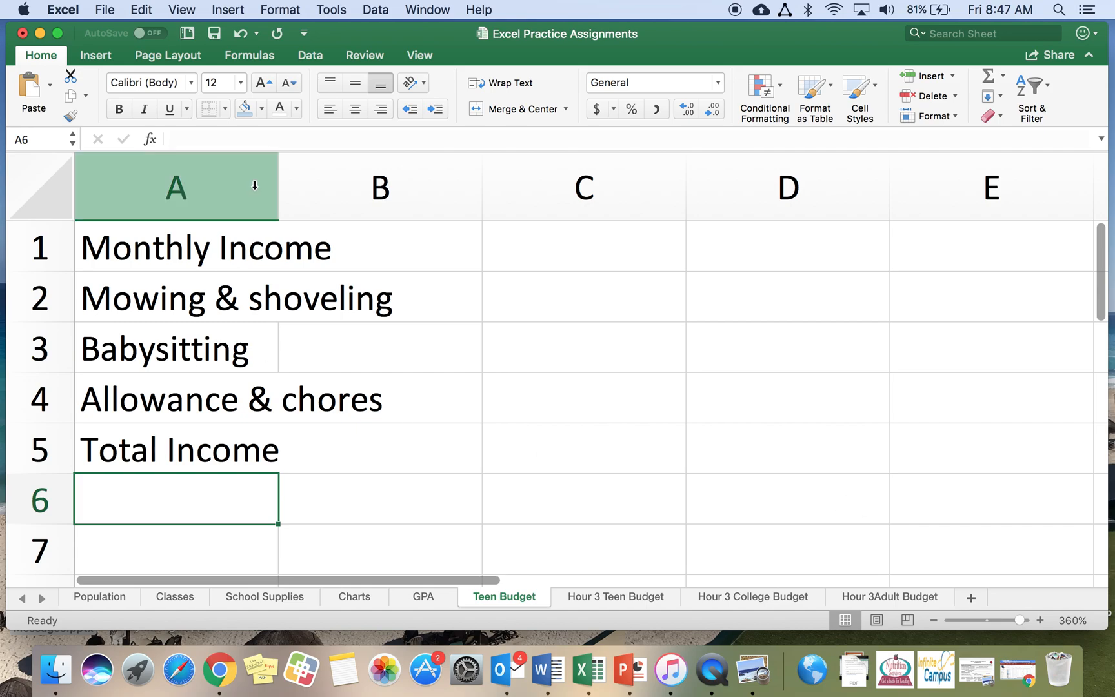
# Widen column A to fit the labels and enter the heading Monthly Expenses in cell A7
pyautogui.moveTo(279, 186); pyautogui.dragTo(409, 197)
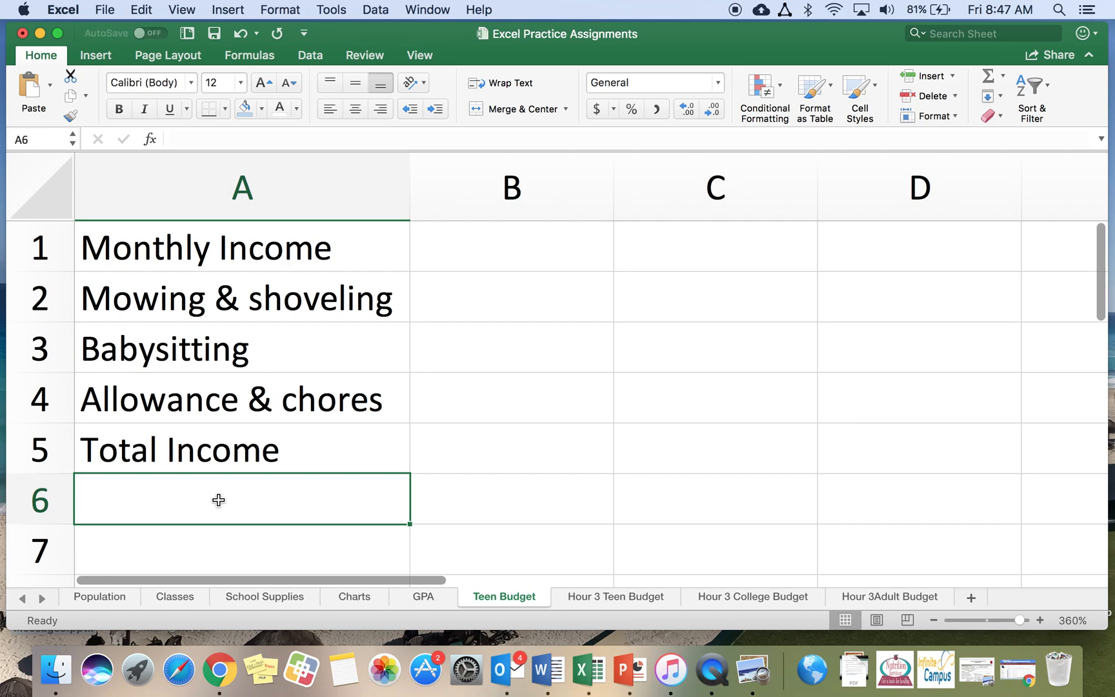
pyautogui.click(204, 543)
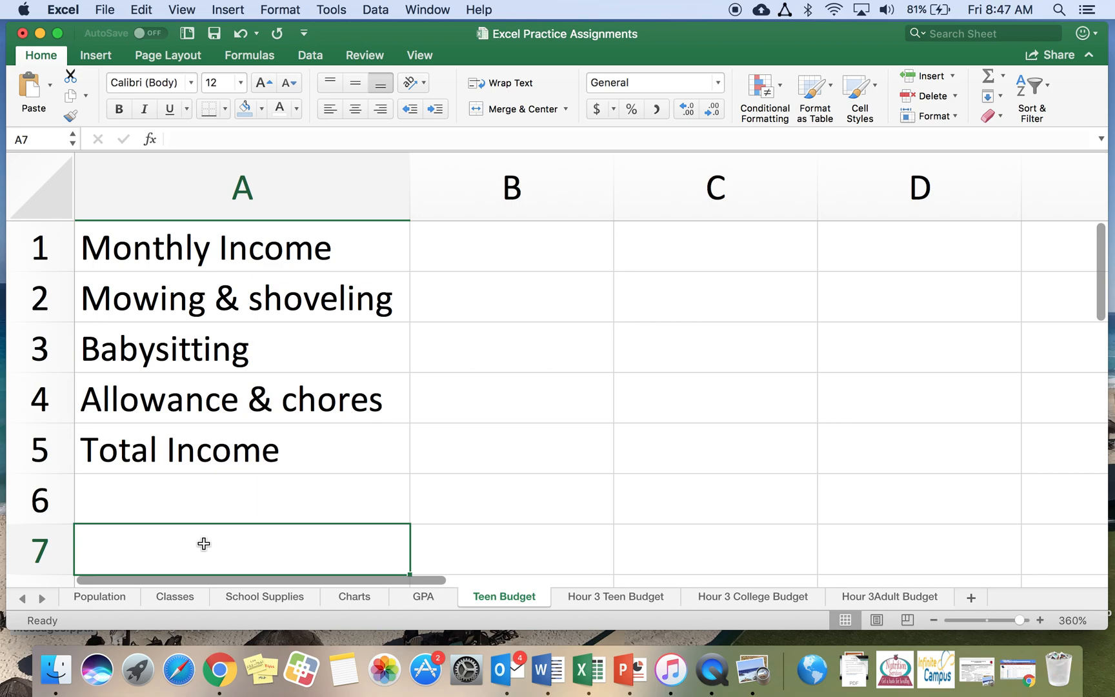
pyautogui.write('Monthly E')
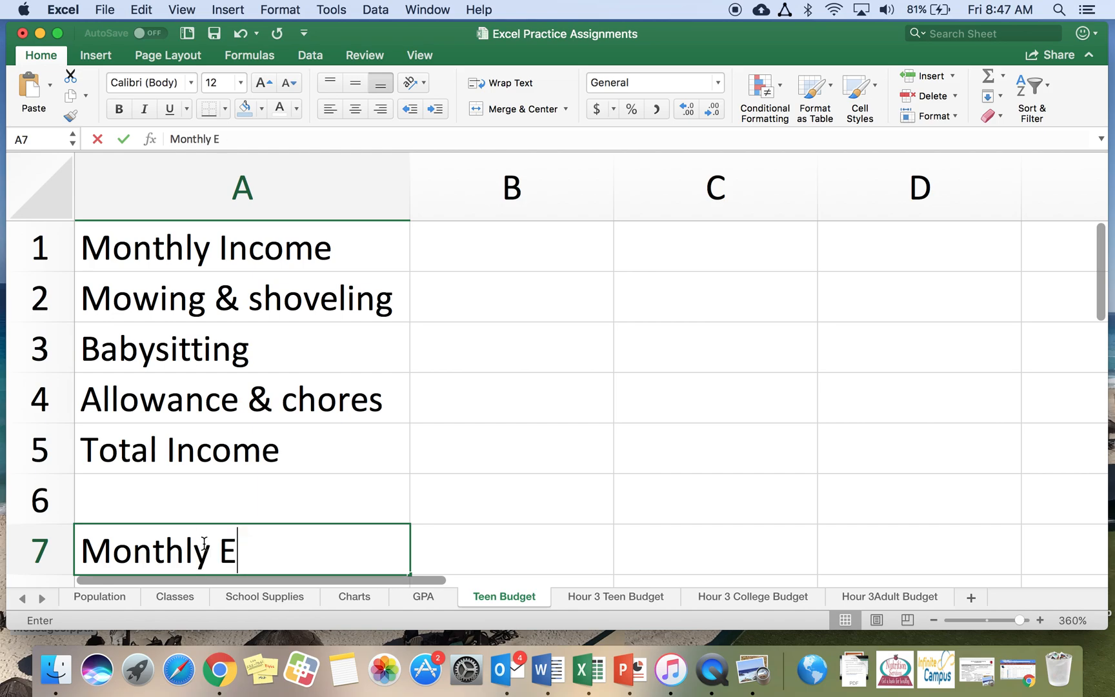
pyautogui.write('xpenses')
pyautogui.press('Return')
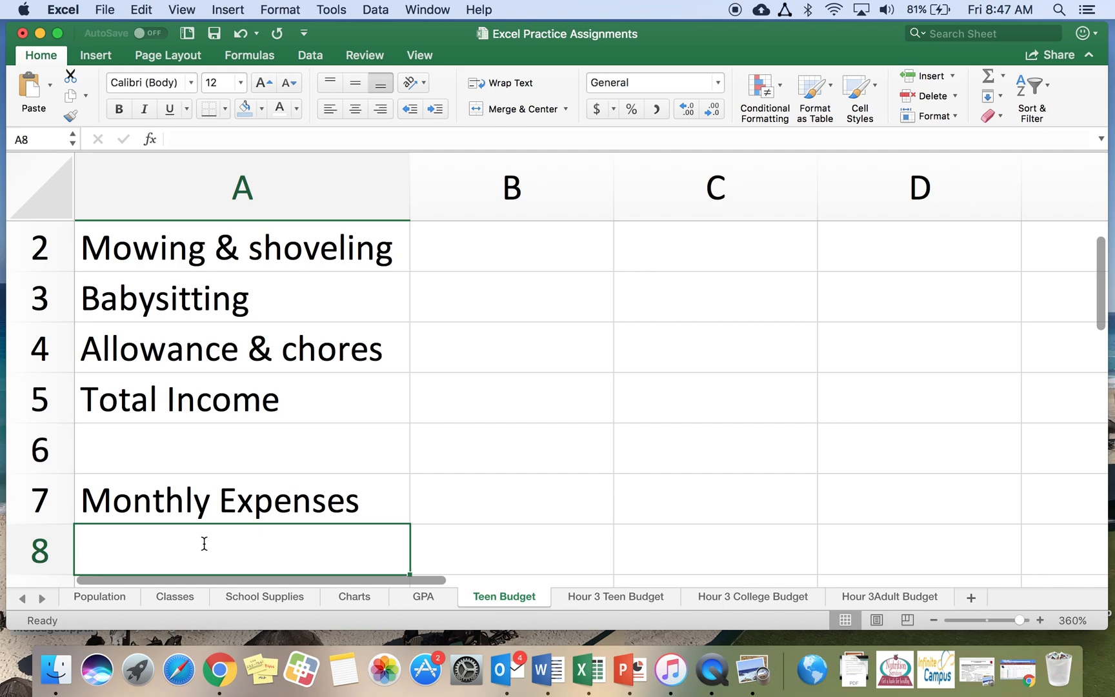
# Enter the expense labels Movies, Games & apps, Snacks, Music and Total Expenses in cells A8 to A12
pyautogui.write('Movies')
pyautogui.press('Return')
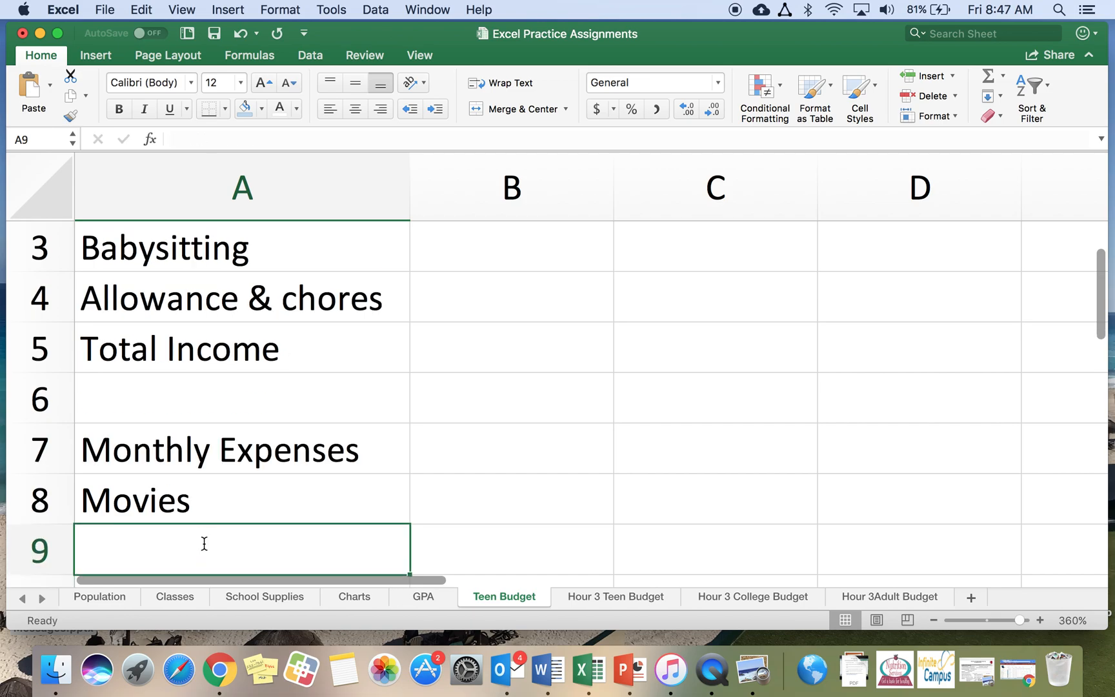
pyautogui.write('Games & ')
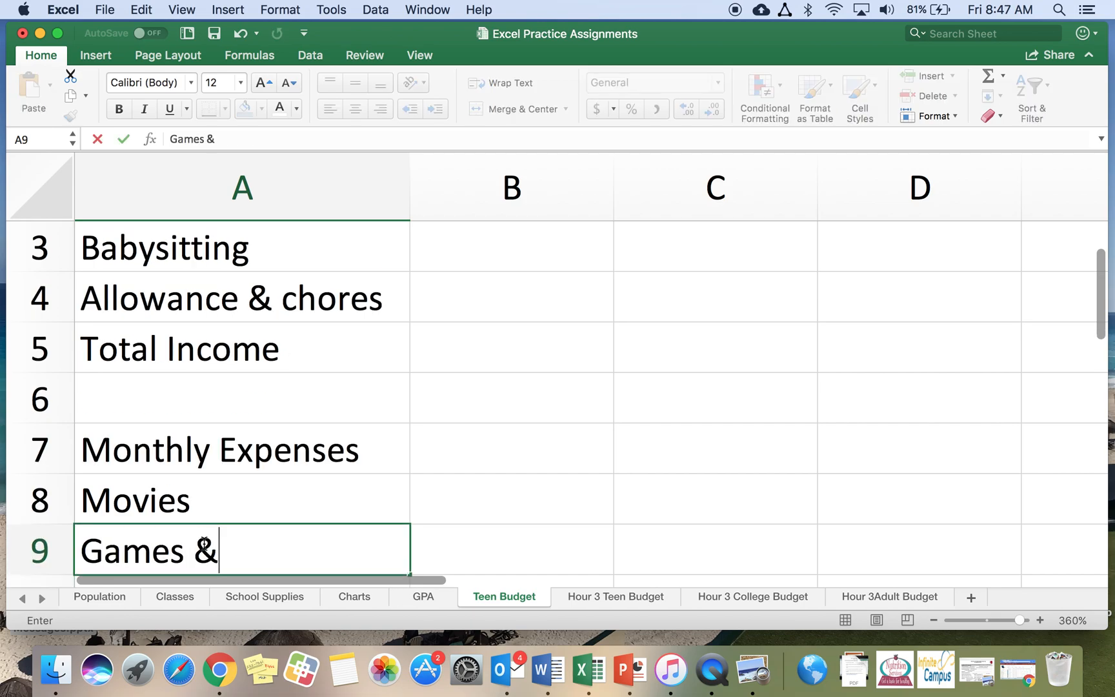
pyautogui.write('apps')
pyautogui.press('Return')
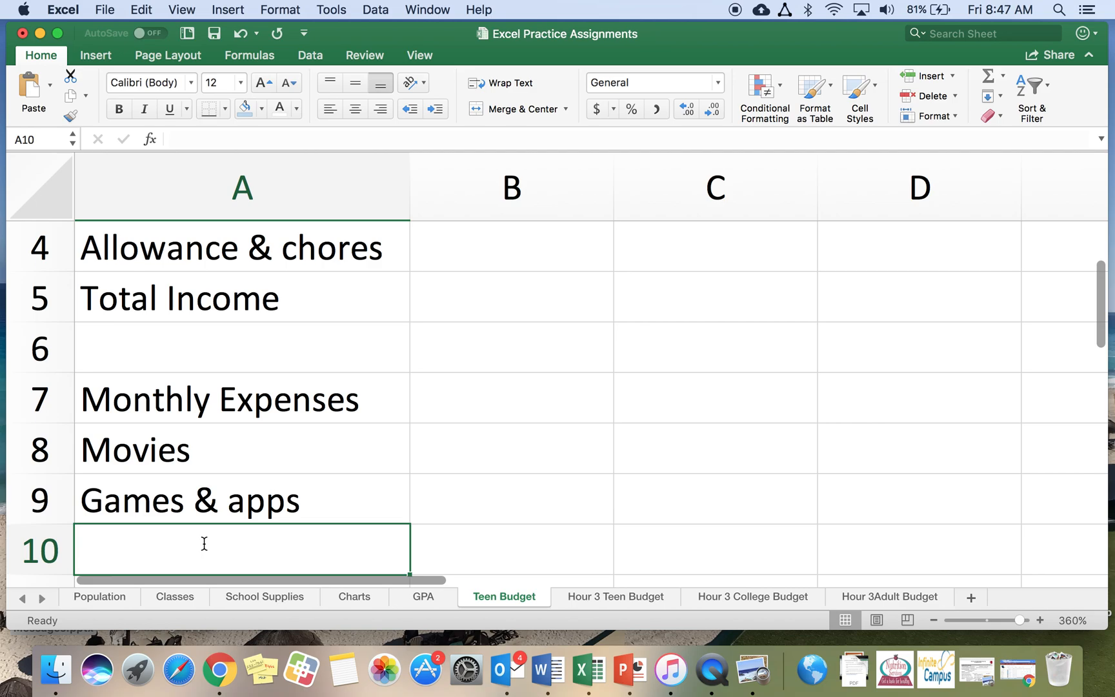
pyautogui.write('Snacks')
pyautogui.press('Return')
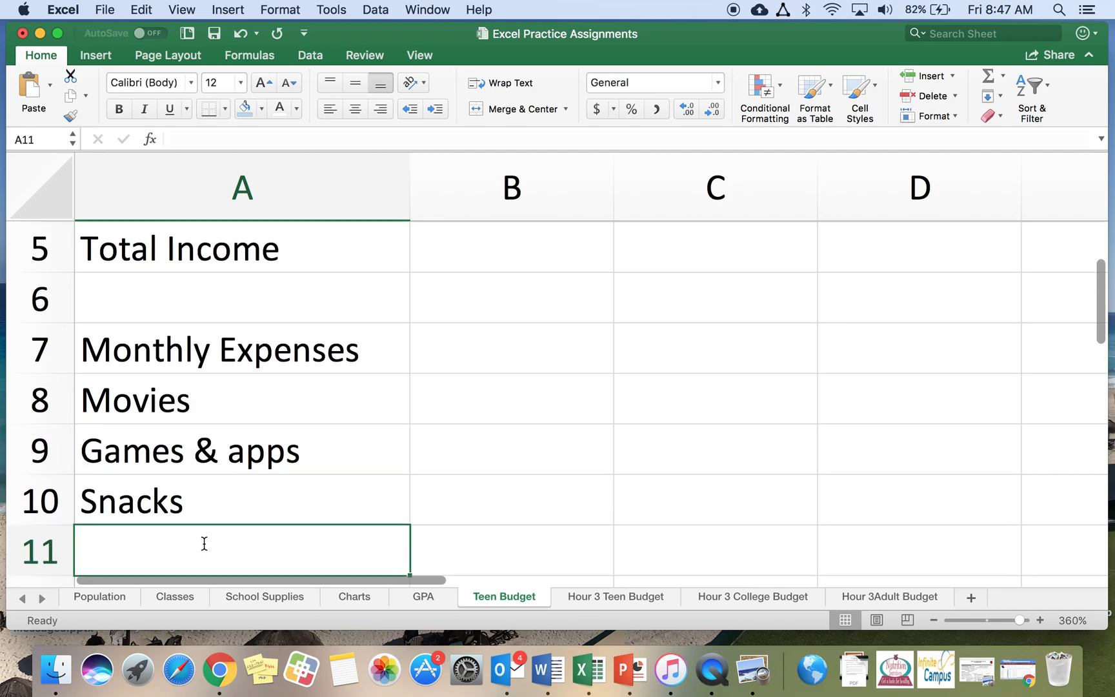
pyautogui.write('Music')
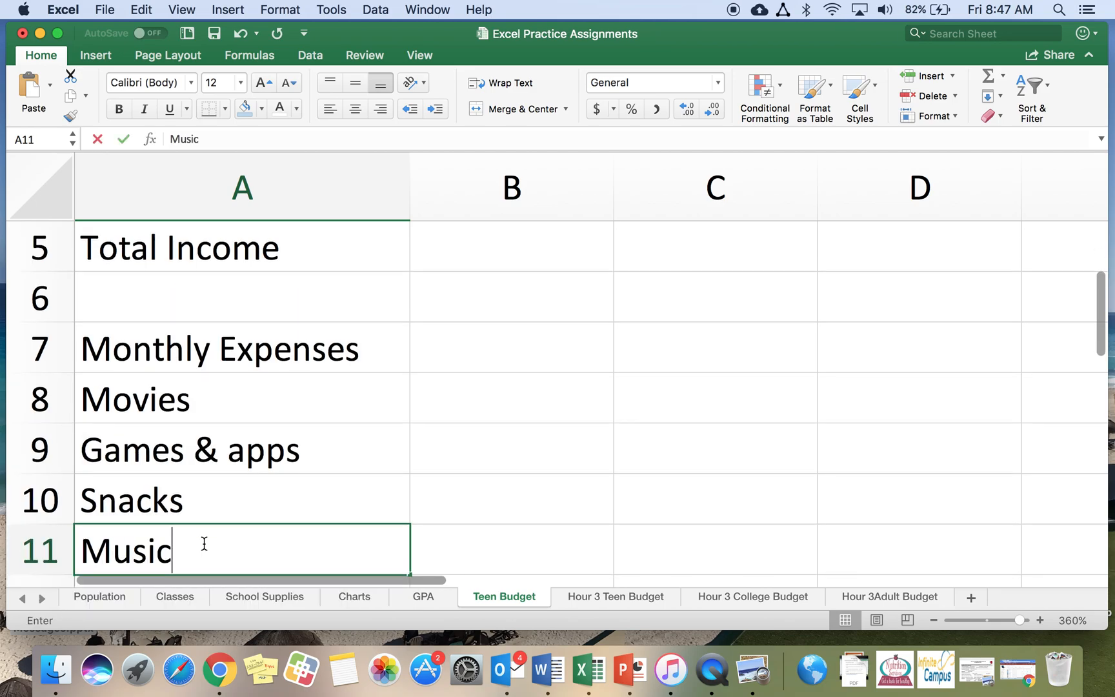
pyautogui.press('Return')
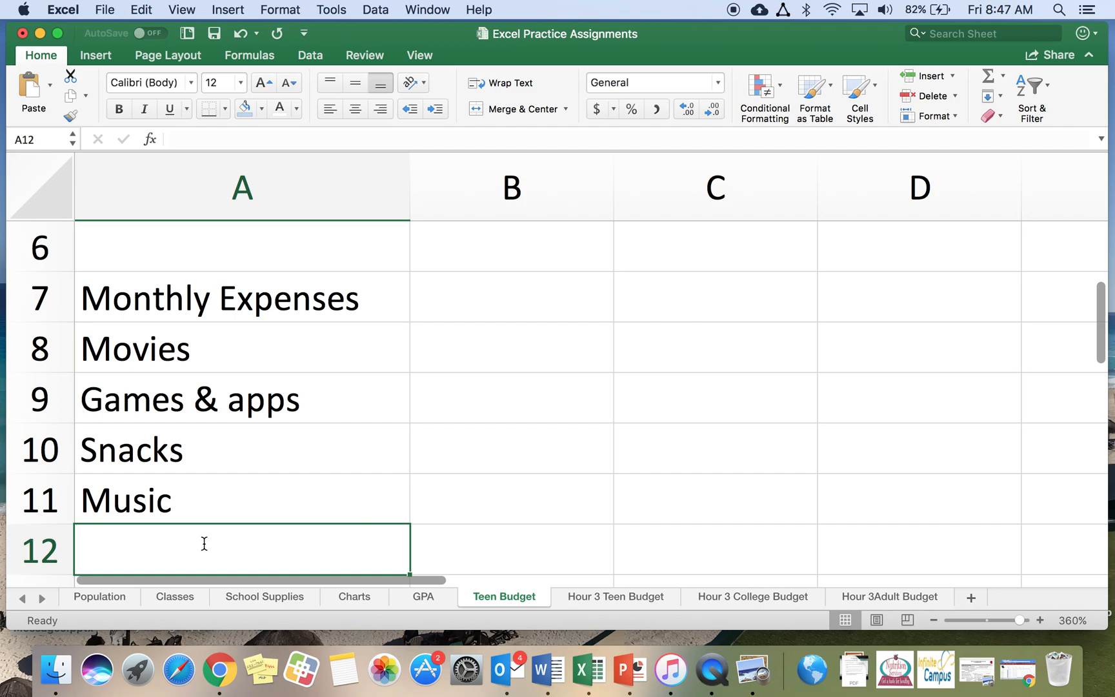
pyautogui.write('Total E')
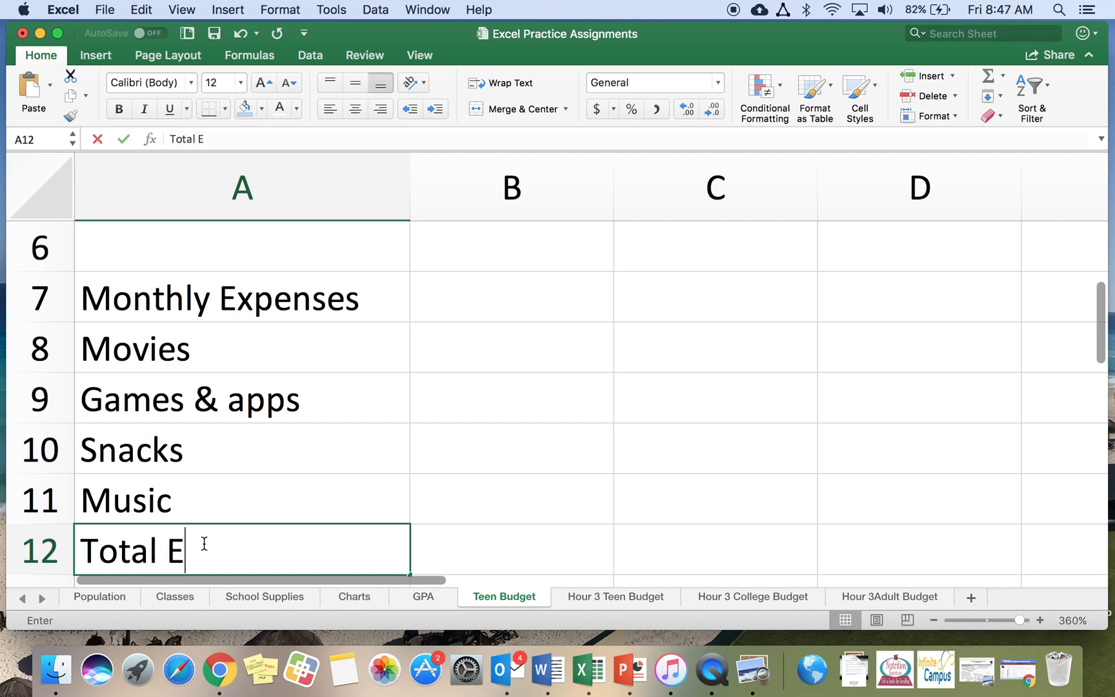
pyautogui.write('xpenses')
pyautogui.press('Return')
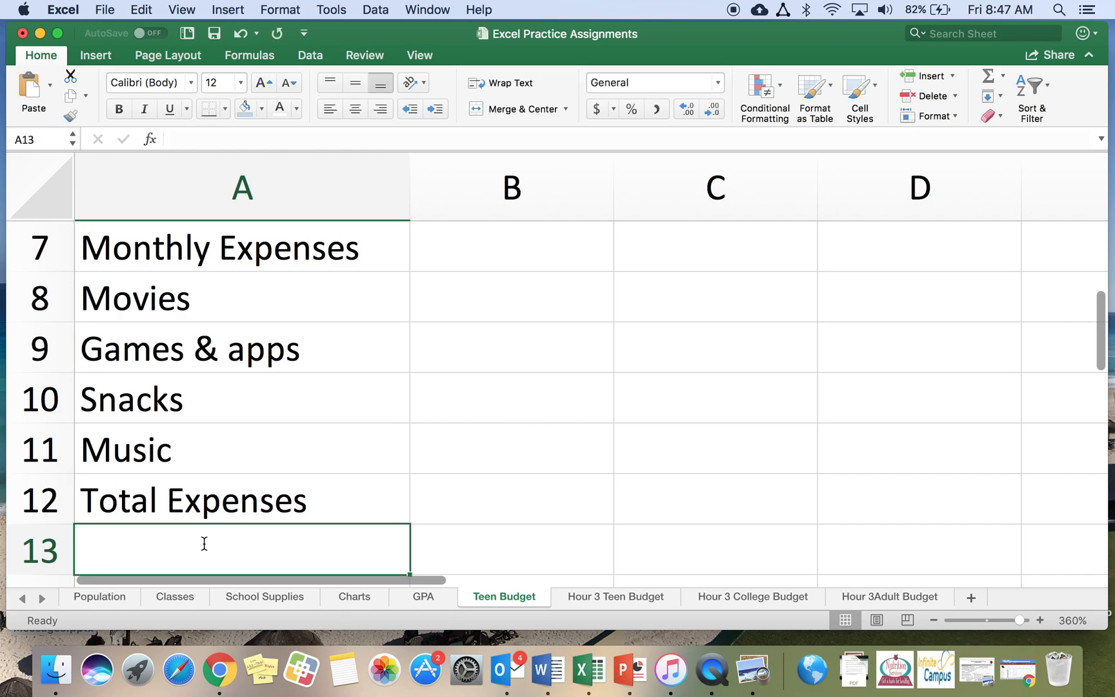
# Enter the income amounts 25, 20 and 40 in cells B2 to B4 and AutoSum them in B5
pyautogui.scroll(6, 213, 487)
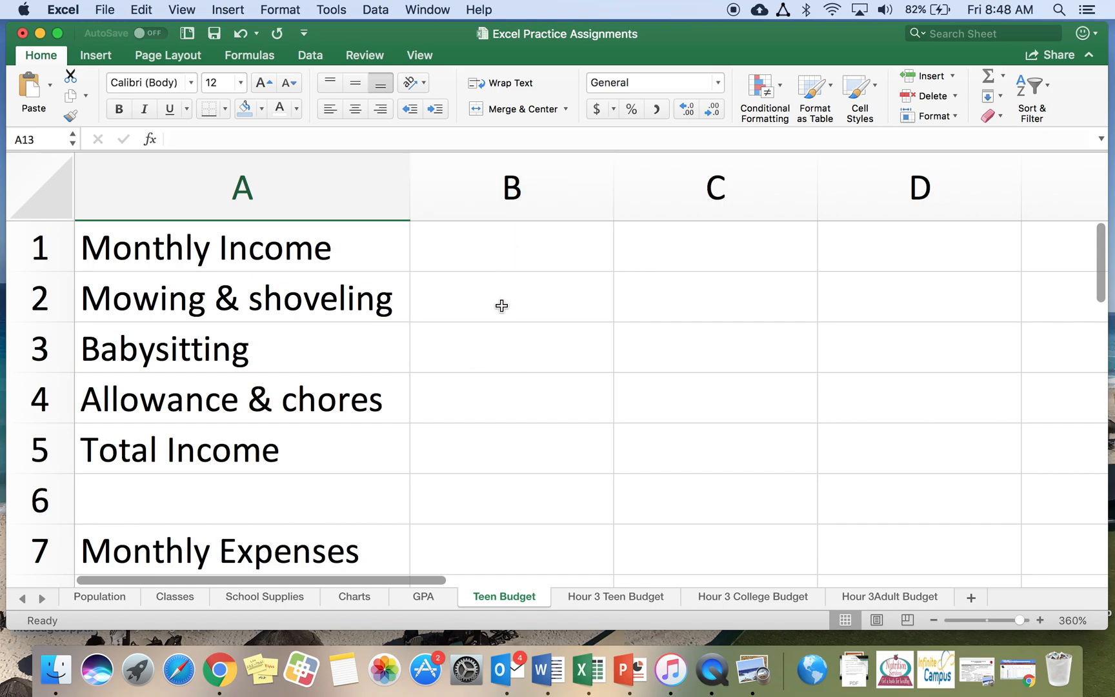
pyautogui.click(491, 305)
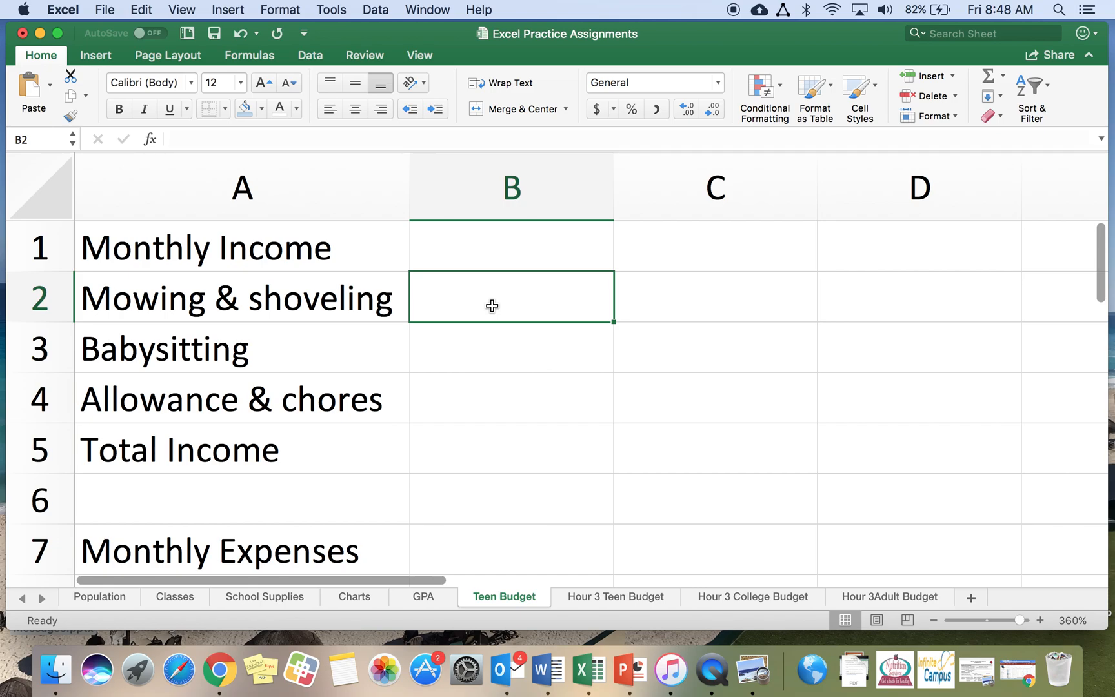
pyautogui.write('25')
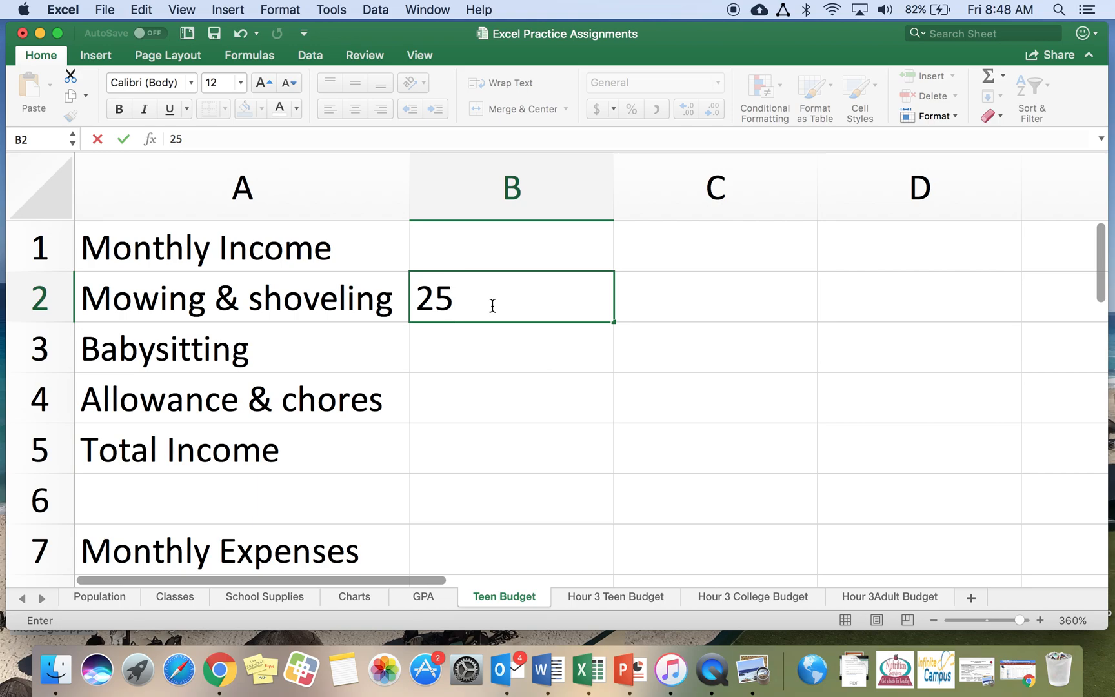
pyautogui.press('Return')
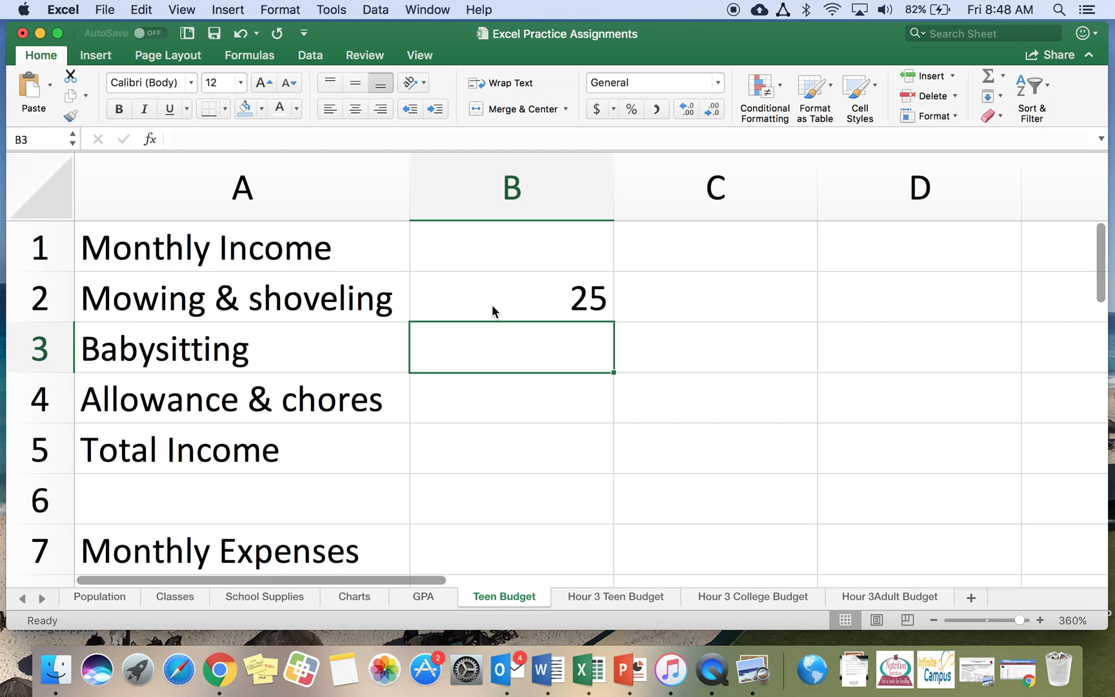
pyautogui.write('20')
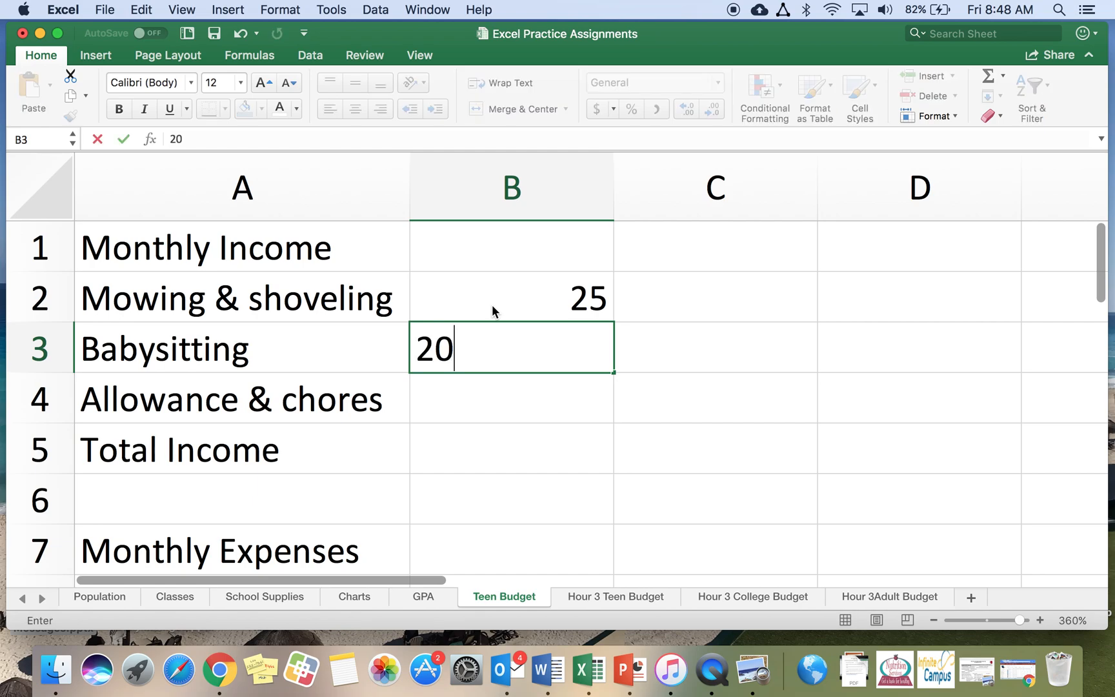
pyautogui.press('Return')
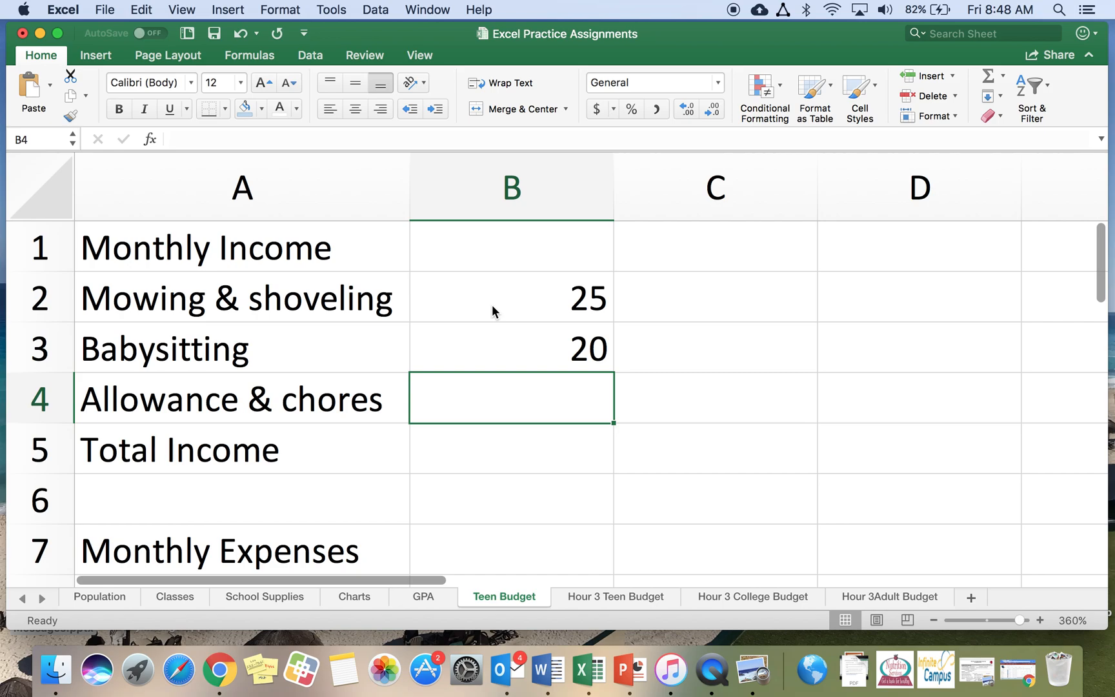
pyautogui.write('40')
pyautogui.press('Return')
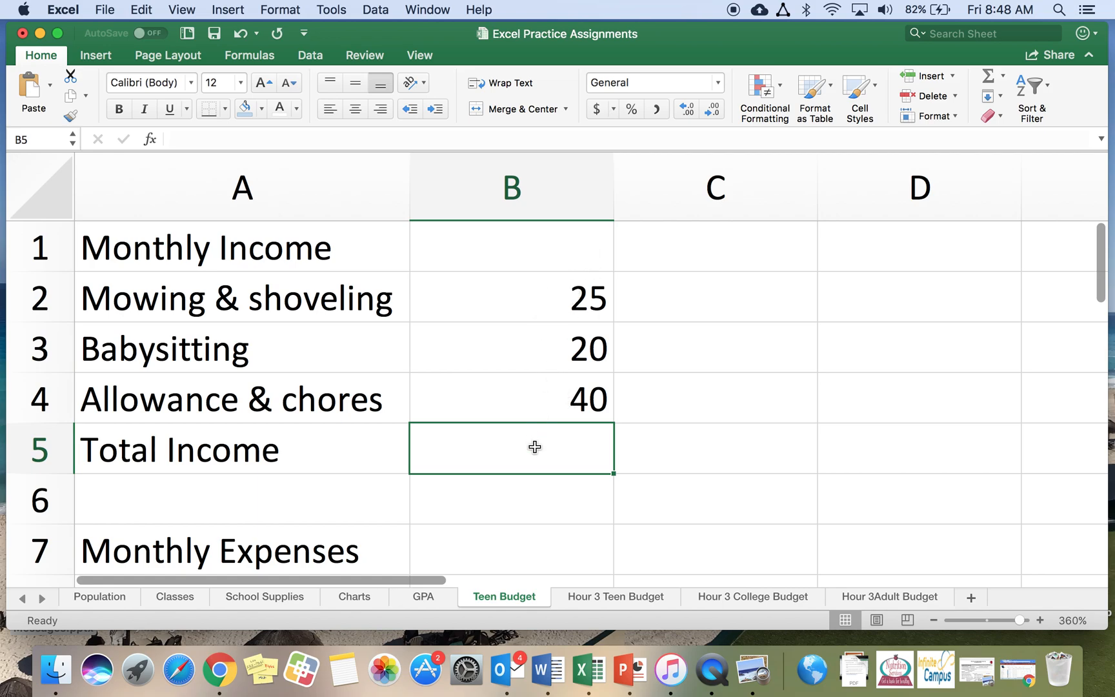
pyautogui.click(986, 79)
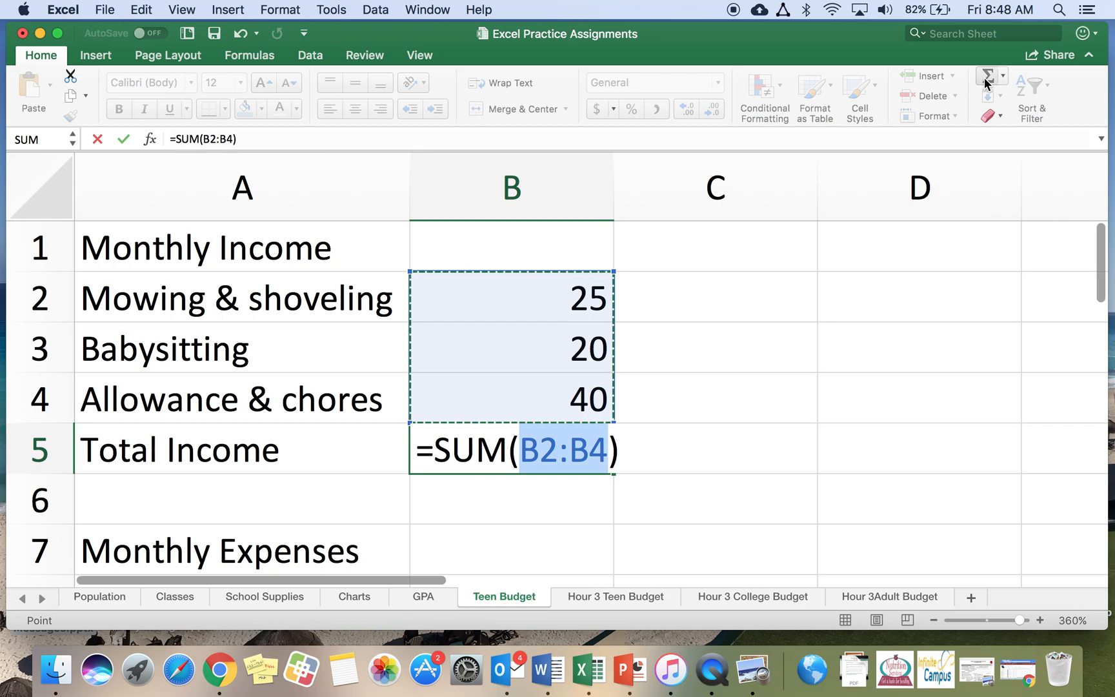
pyautogui.press('Return')
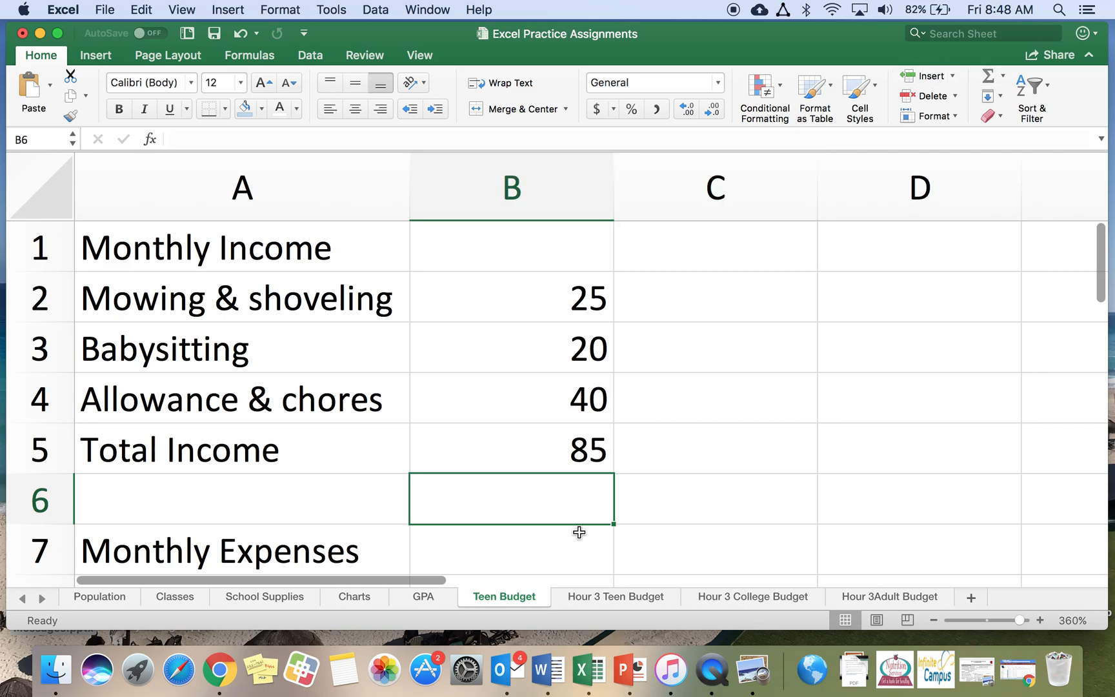
# Enter the expense amounts 18, 12, 35 and 9 in cells B8 to B11 and AutoSum them in B12
pyautogui.scroll(-5, 638, 478)
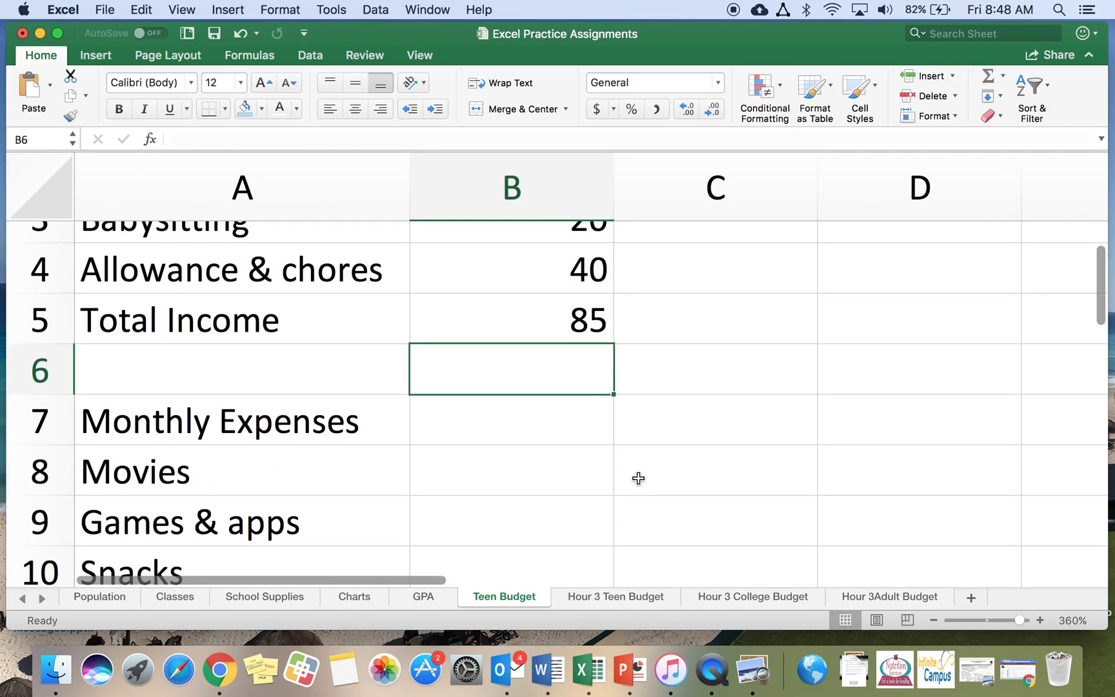
pyautogui.click(495, 332)
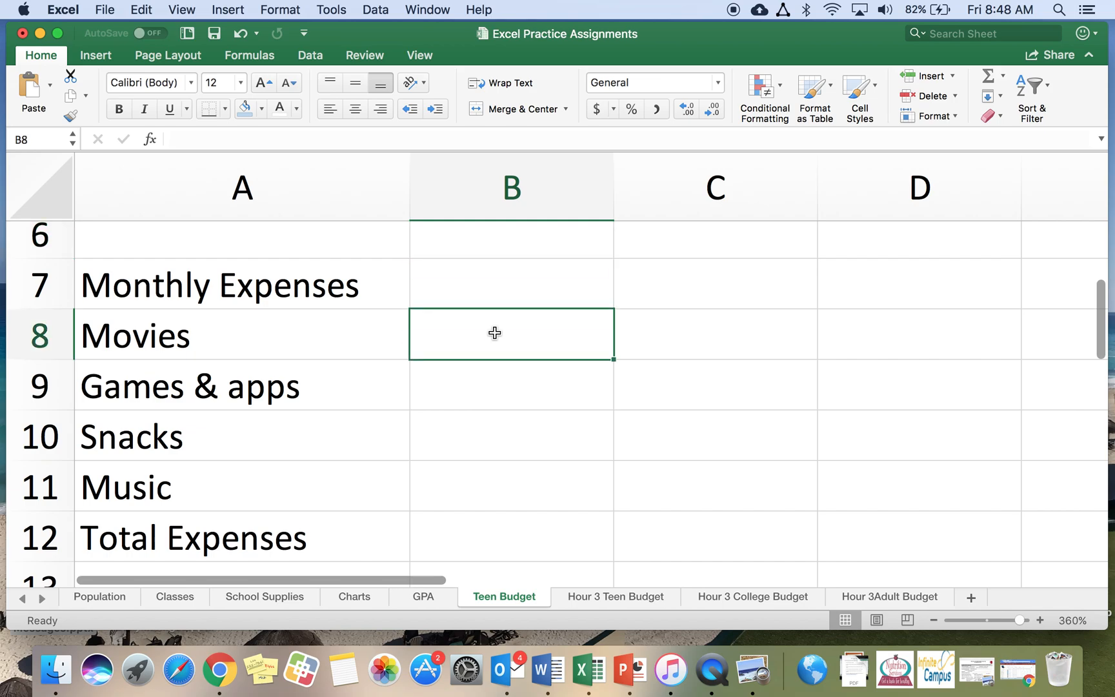
pyautogui.write('18')
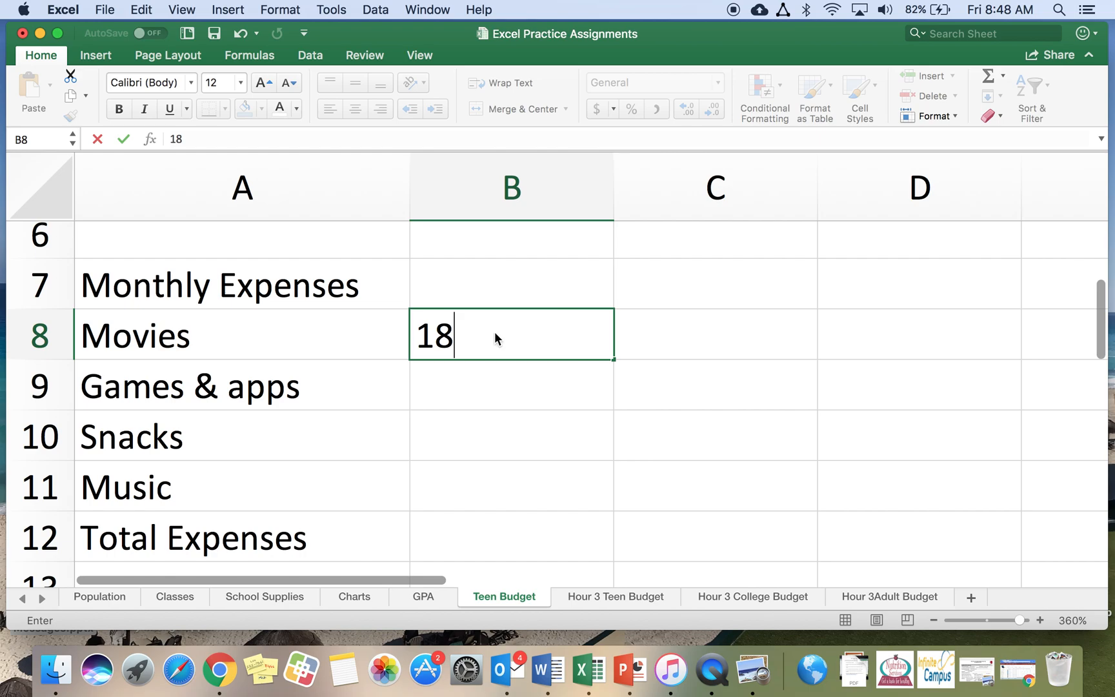
pyautogui.press('Return')
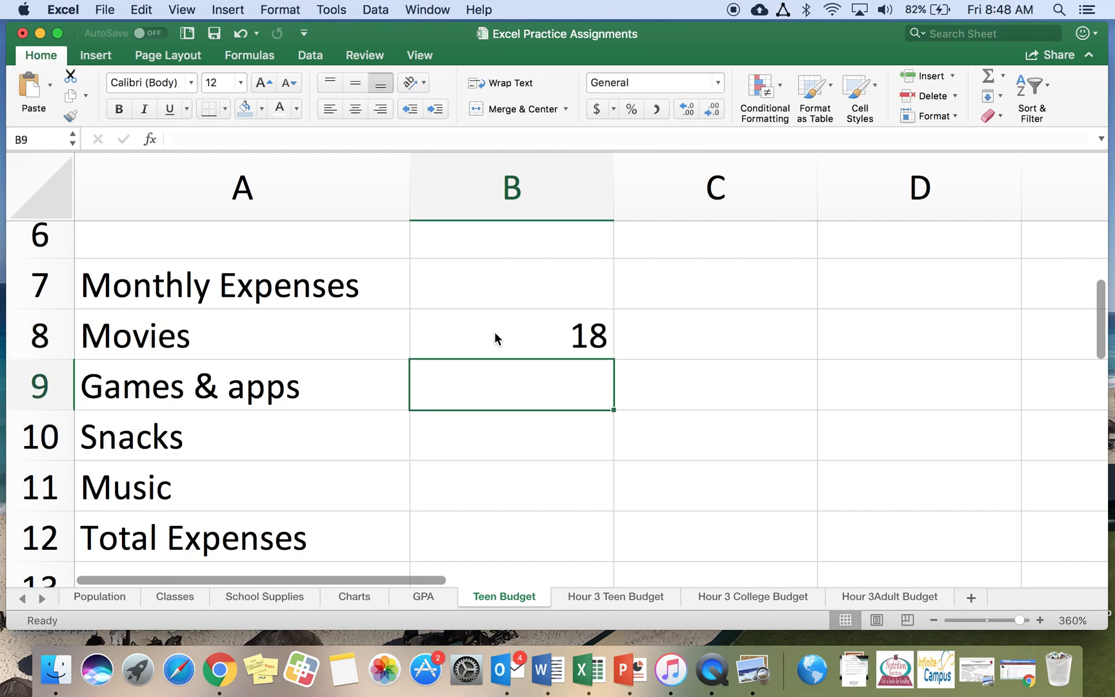
pyautogui.write('12')
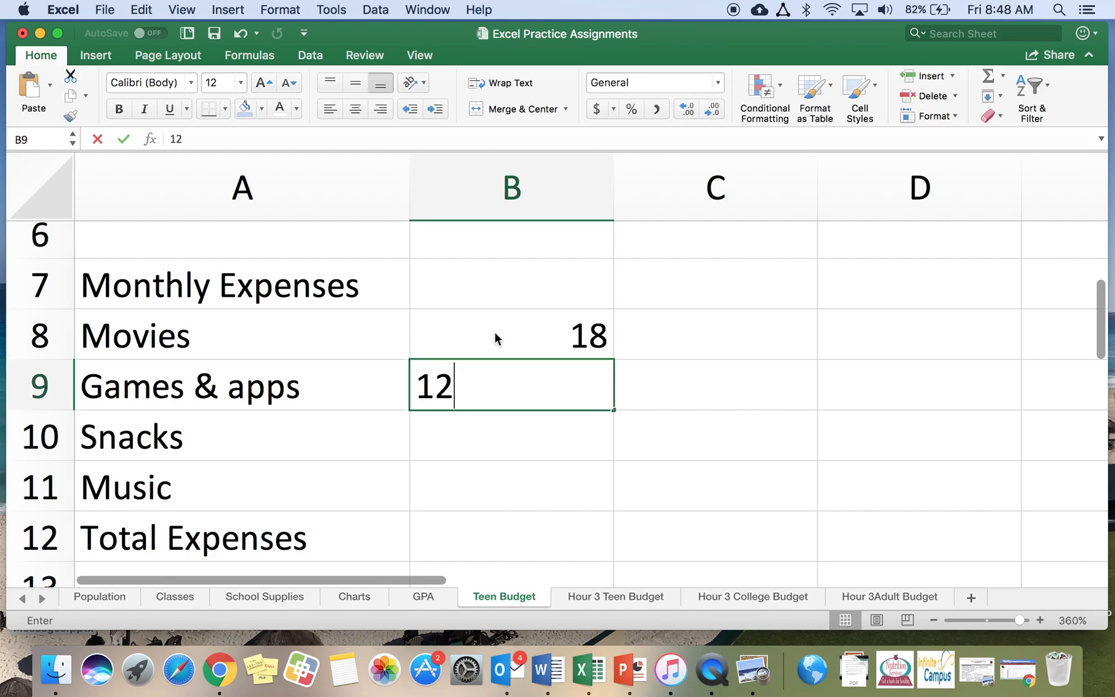
pyautogui.press('Return')
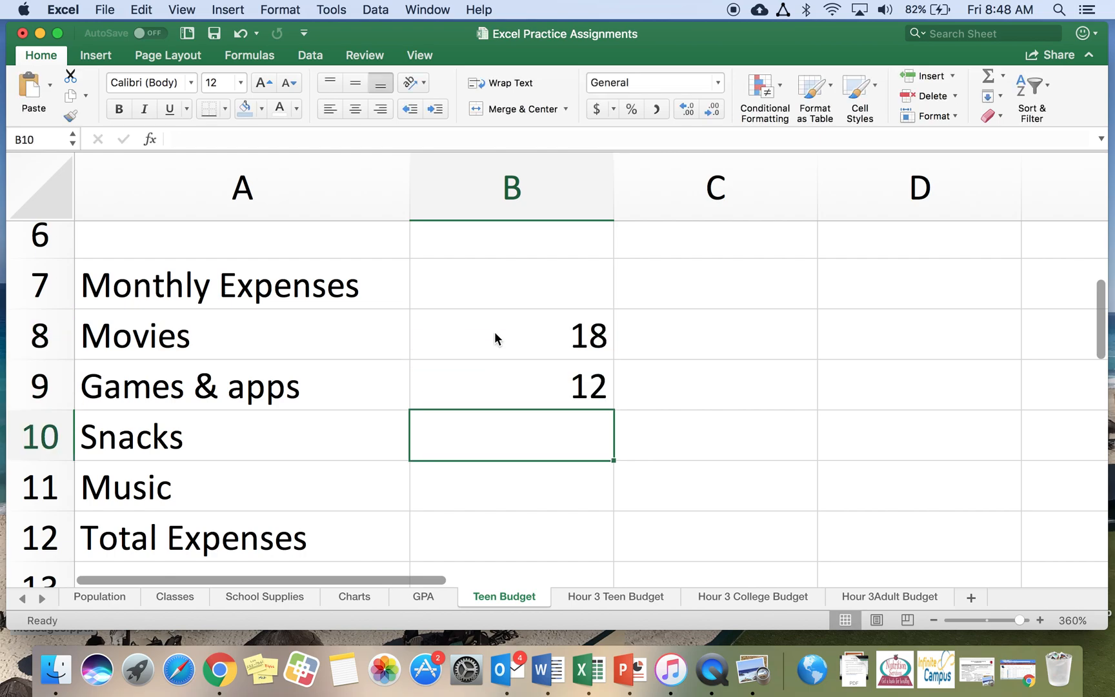
pyautogui.write('35')
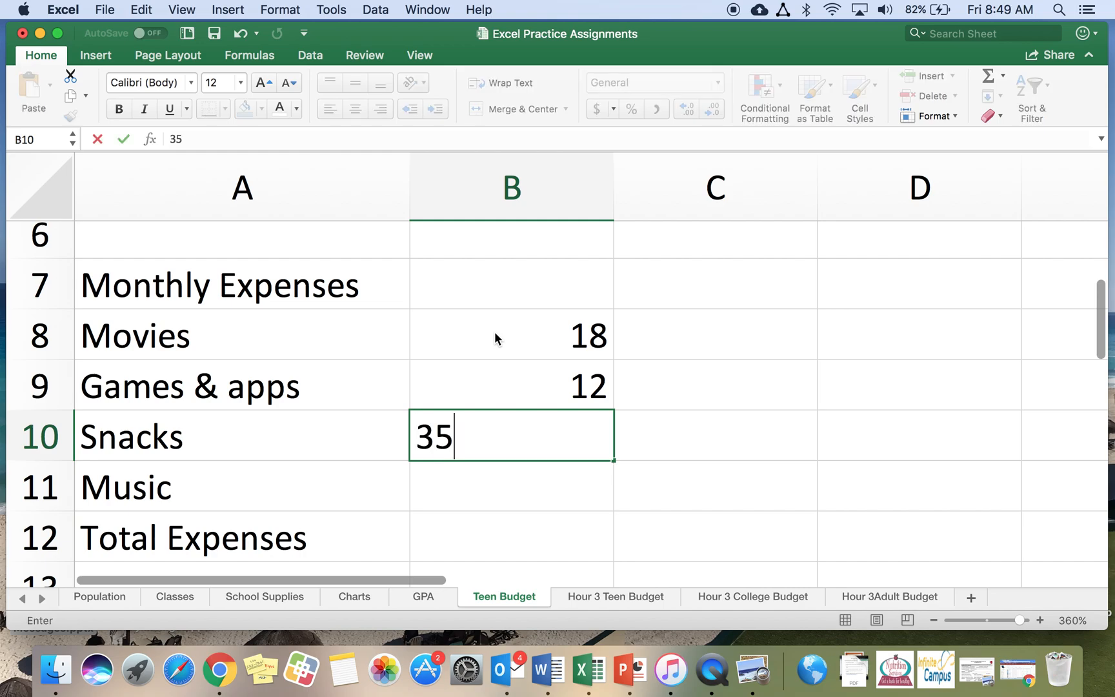
pyautogui.press('Return')
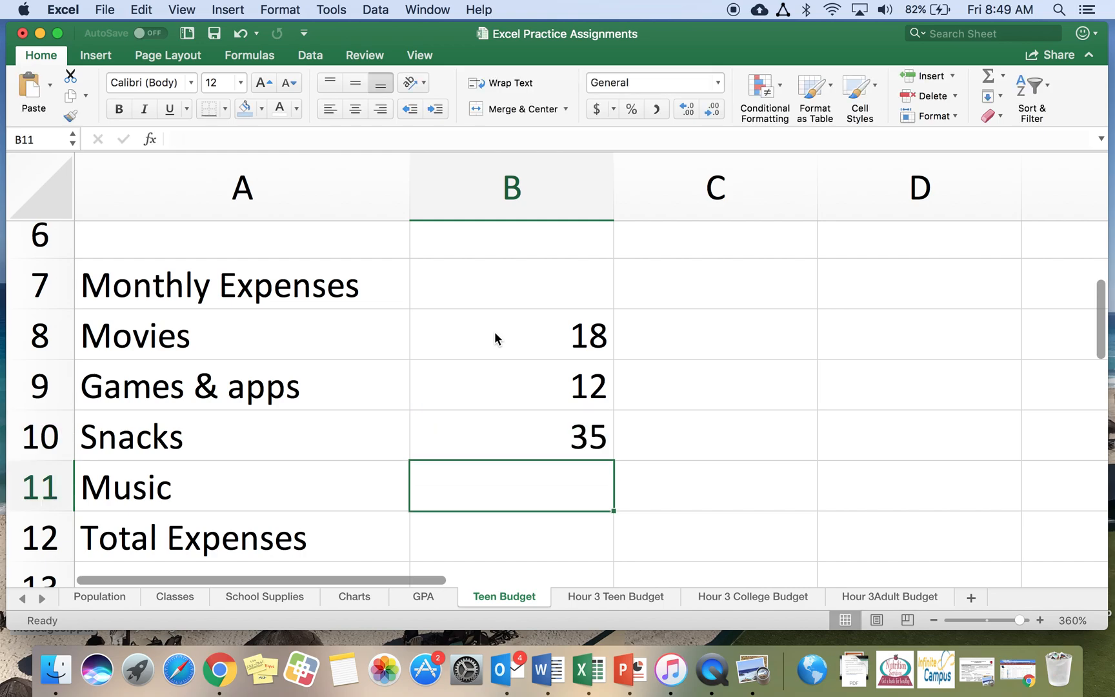
pyautogui.write('9')
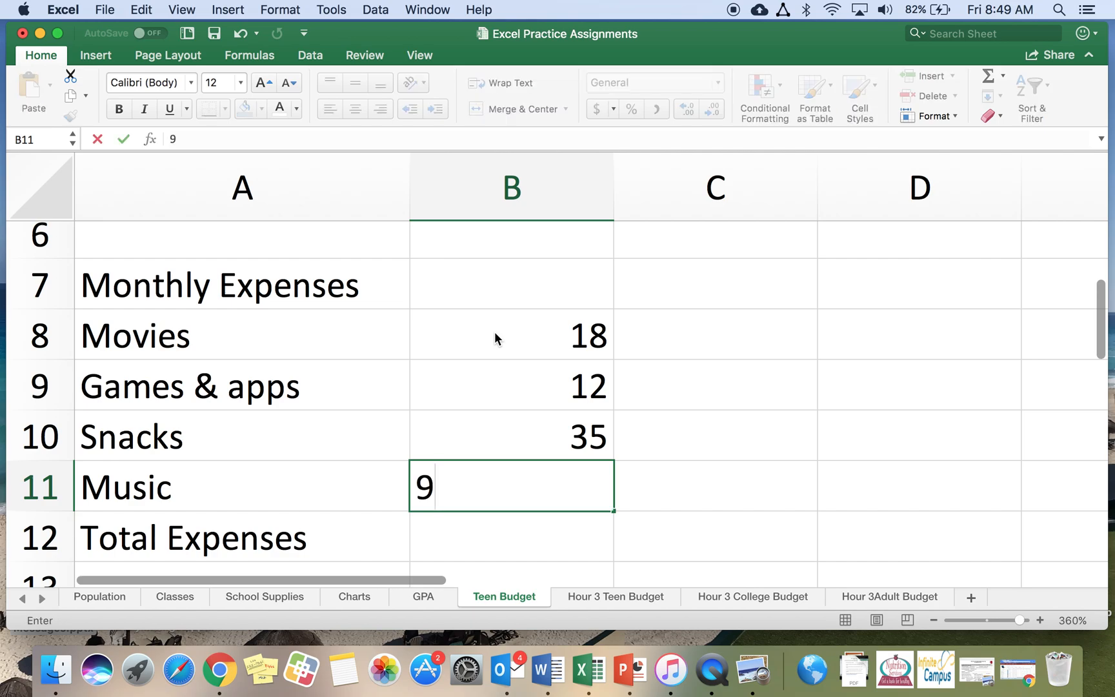
pyautogui.press('Return')
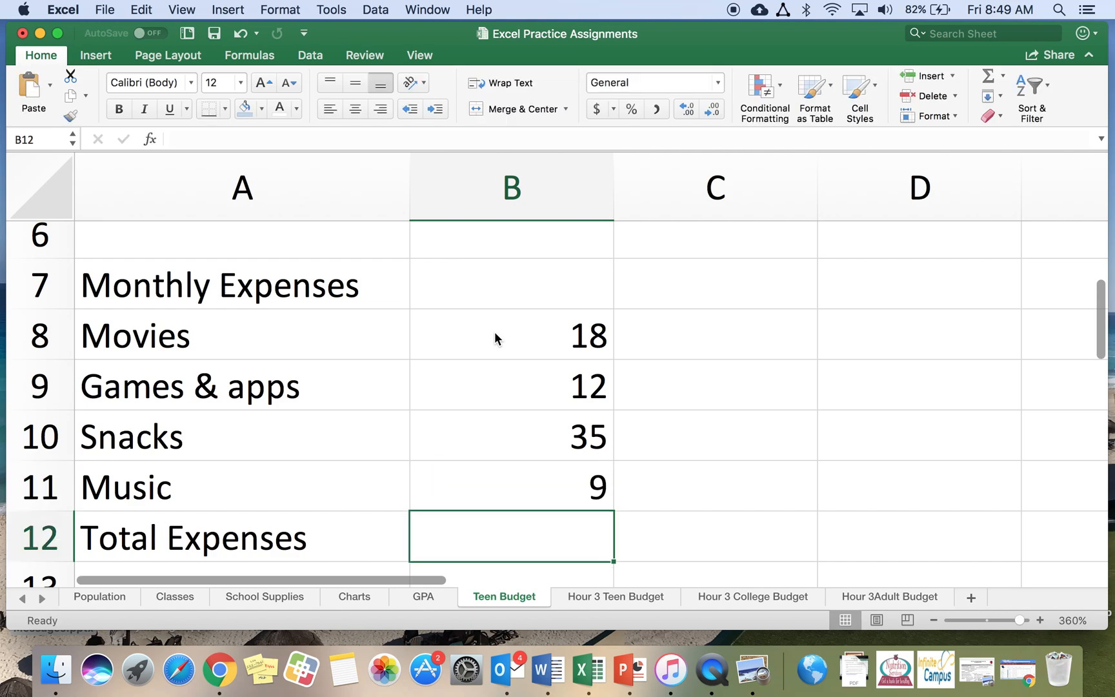
pyautogui.click(990, 76)
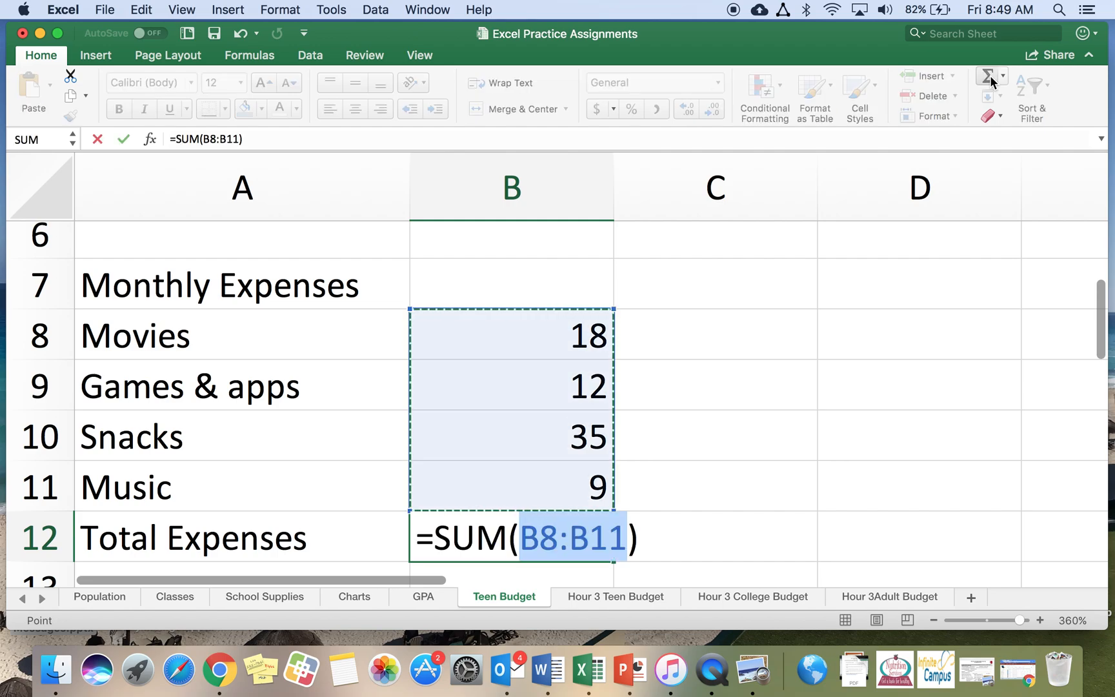
pyautogui.press('Return')
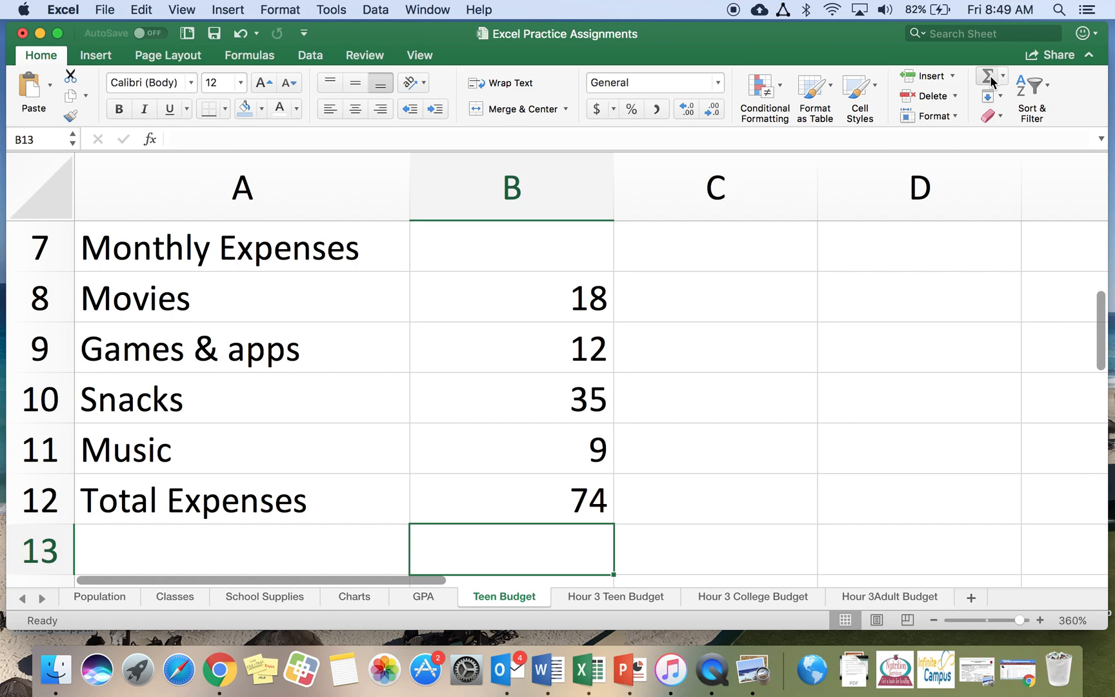
# Format the amounts in cells B2 to B12 as Currency
pyautogui.click(933, 619)
pyautogui.click(933, 619)
pyautogui.click(932, 619)
pyautogui.click(933, 619)
pyautogui.click(933, 619)
pyautogui.click(932, 619)
pyautogui.click(933, 619)
pyautogui.scroll(5, 529, 316)
pyautogui.click(934, 620)
pyautogui.click(932, 619)
pyautogui.click(933, 620)
pyautogui.click(933, 619)
pyautogui.click(933, 620)
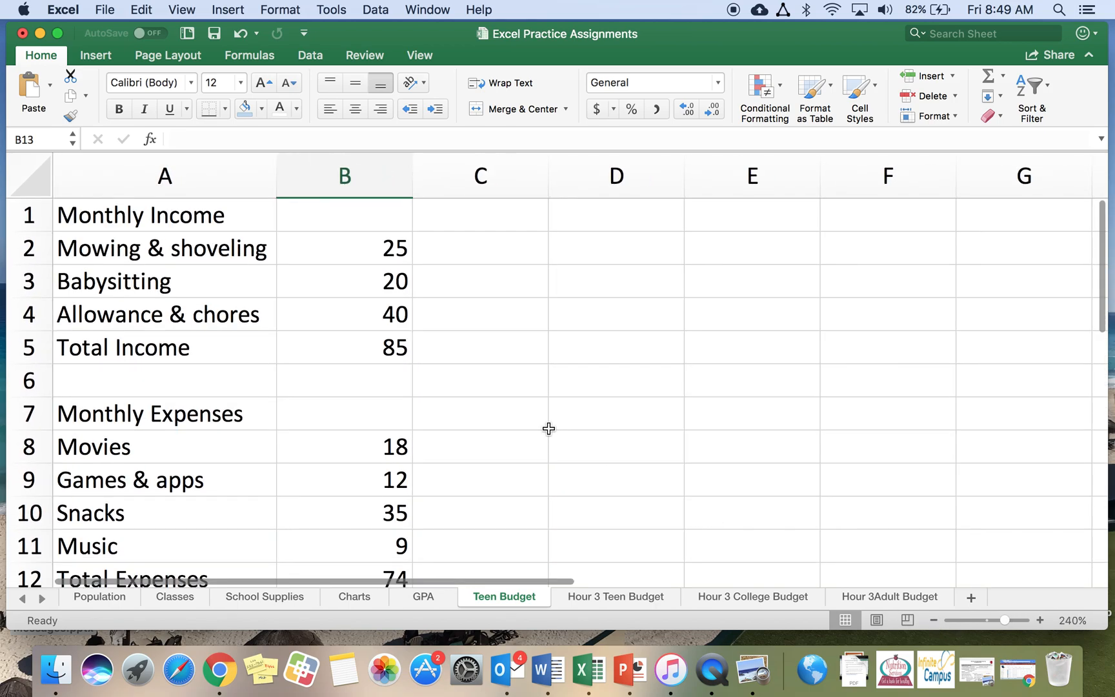
pyautogui.click(933, 620)
pyautogui.click(933, 619)
pyautogui.click(933, 620)
pyautogui.scroll(1, 499, 428)
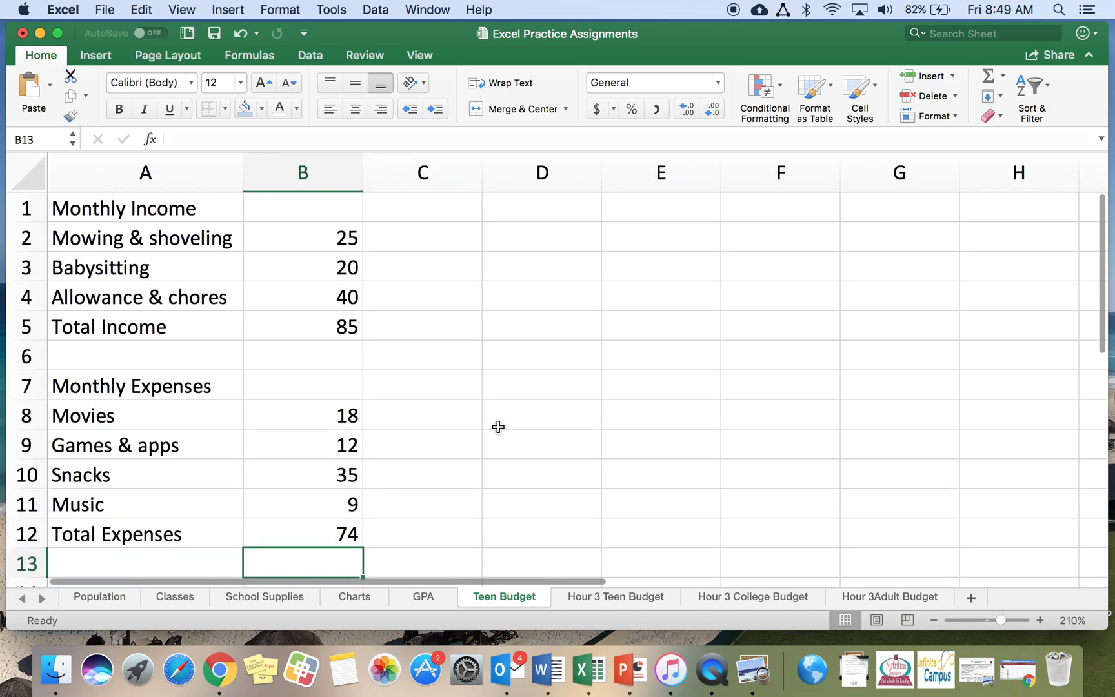
pyautogui.moveTo(293, 236)
pyautogui.mouseDown()
pyautogui.moveTo(287, 549)
pyautogui.moveTo(287, 528)
pyautogui.mouseUp()
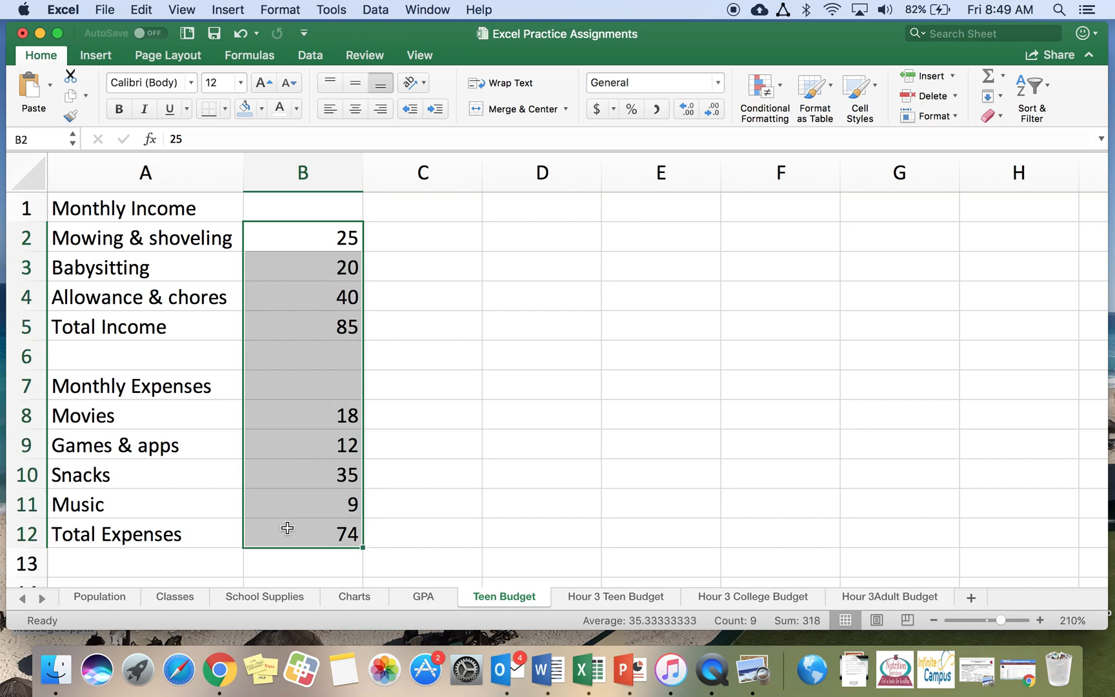
pyautogui.rightClick(287, 367)
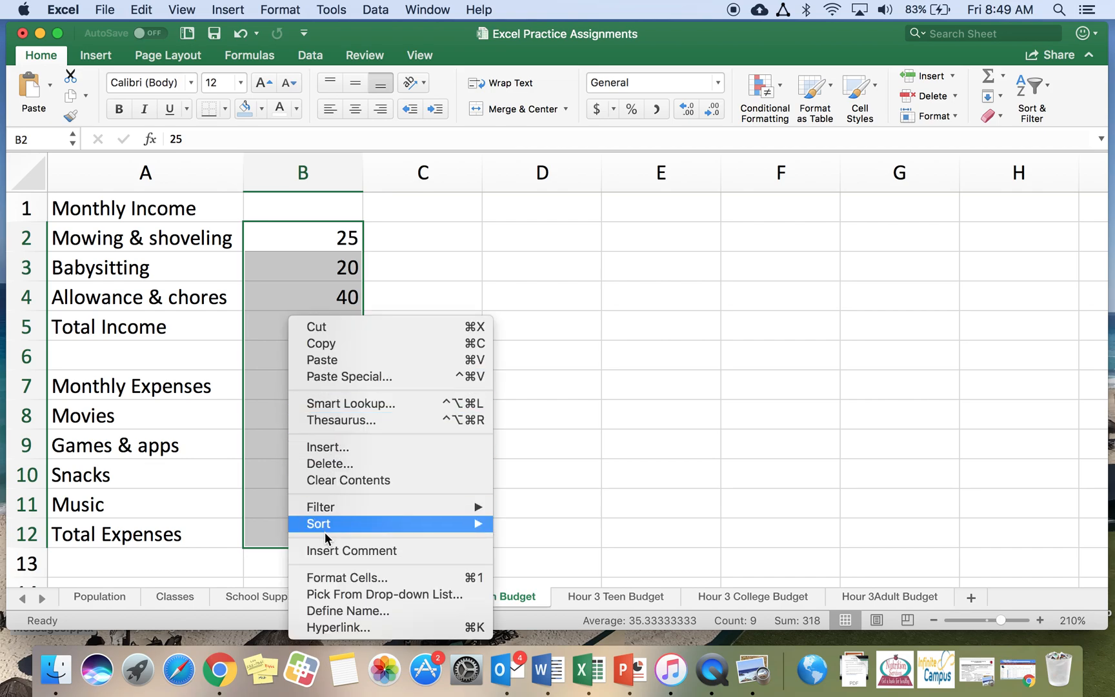
pyautogui.click(321, 578)
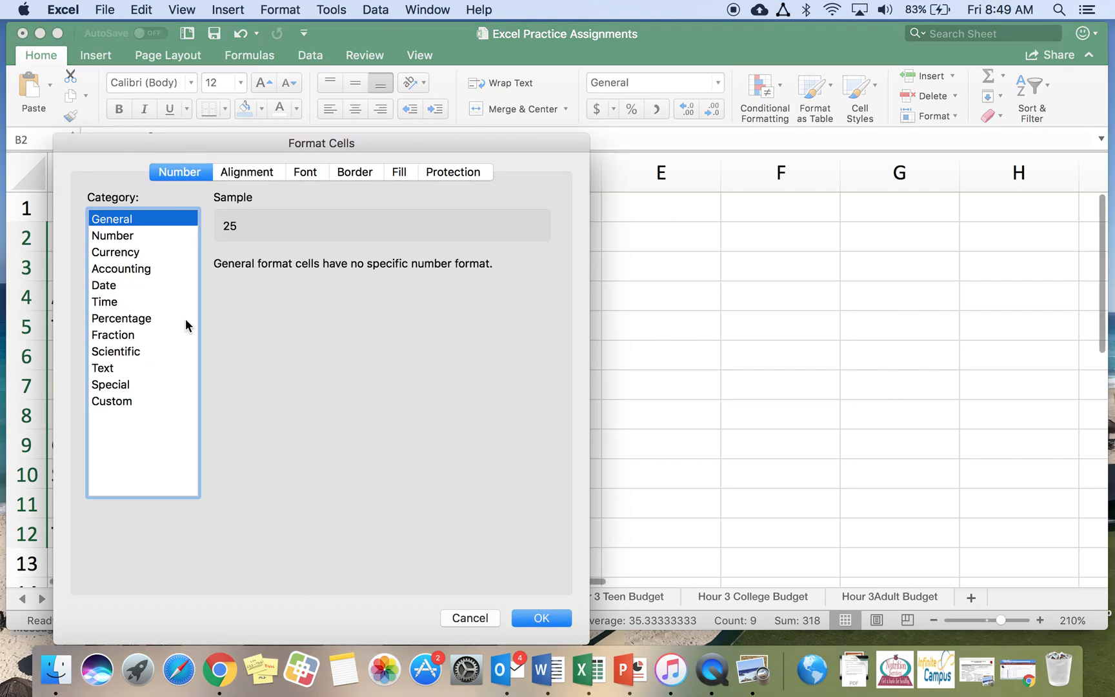
pyautogui.click(120, 251)
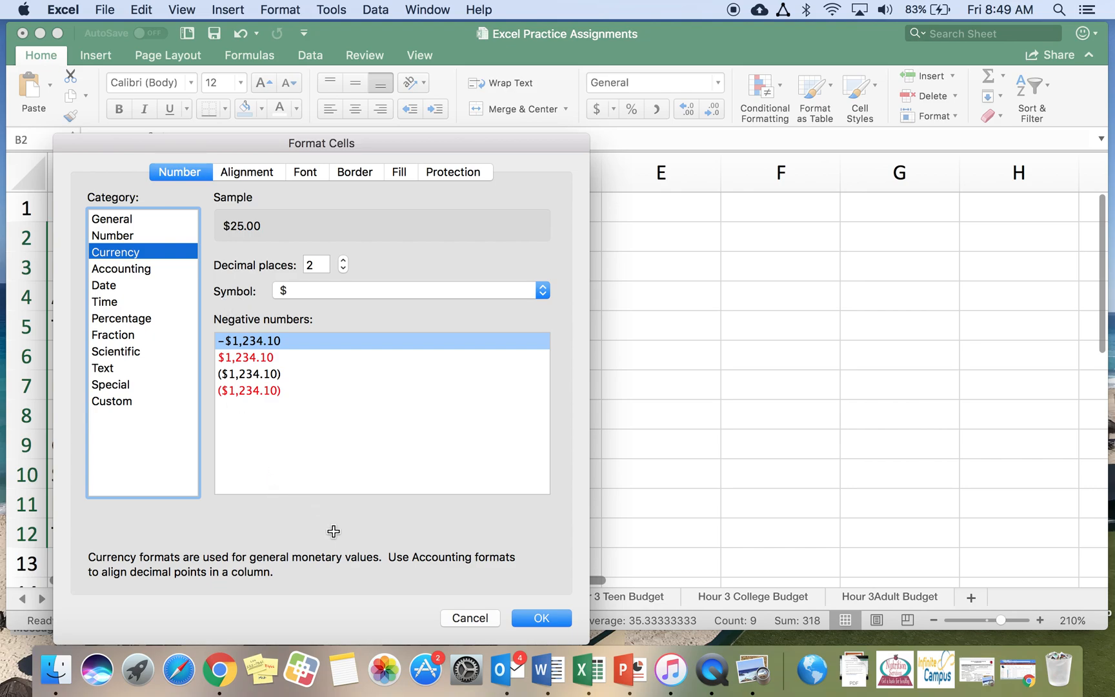
pyautogui.click(535, 618)
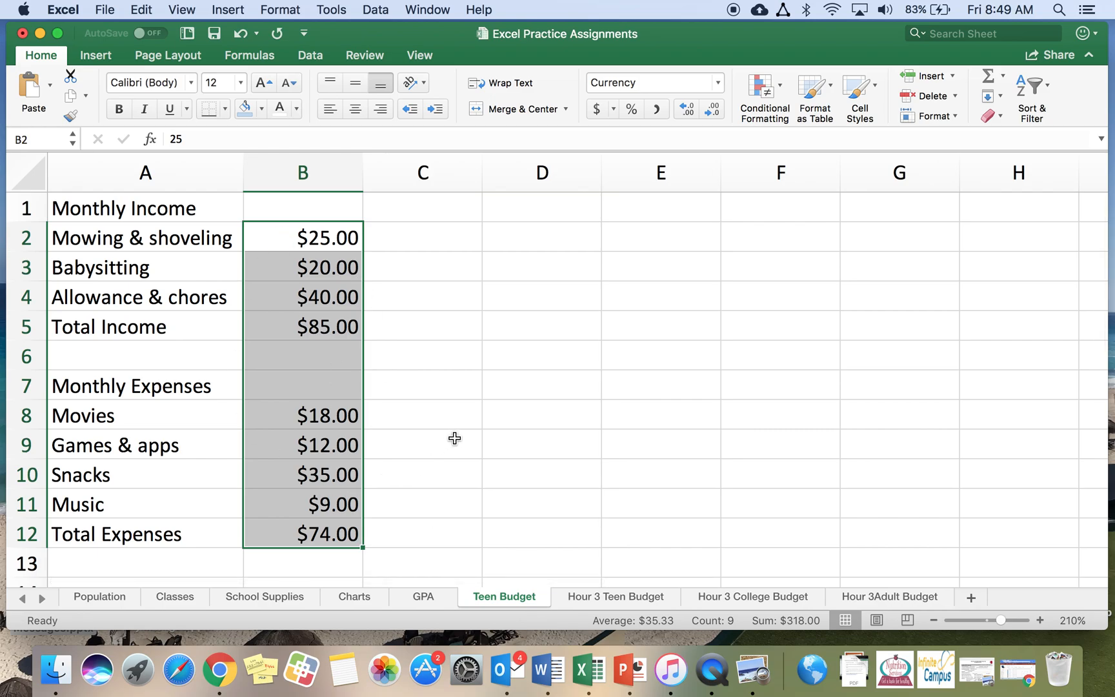
# Merge and center the Monthly Income heading across cells A1 and B1
pyautogui.click(135, 215)
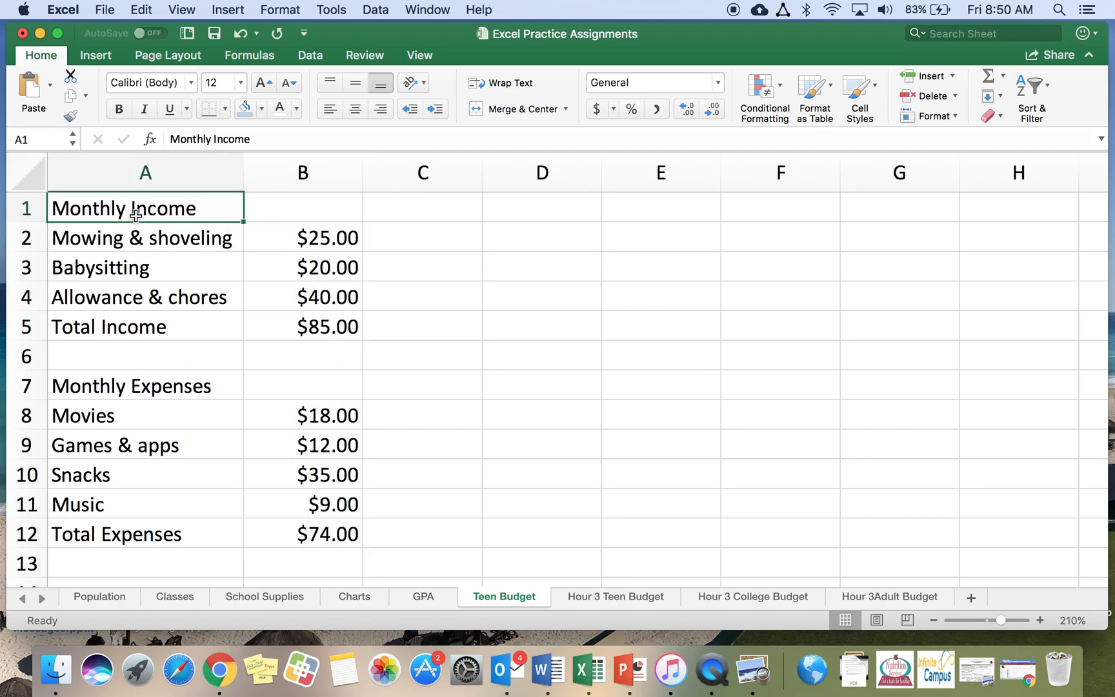
pyautogui.moveTo(137, 213); pyautogui.dragTo(297, 205)
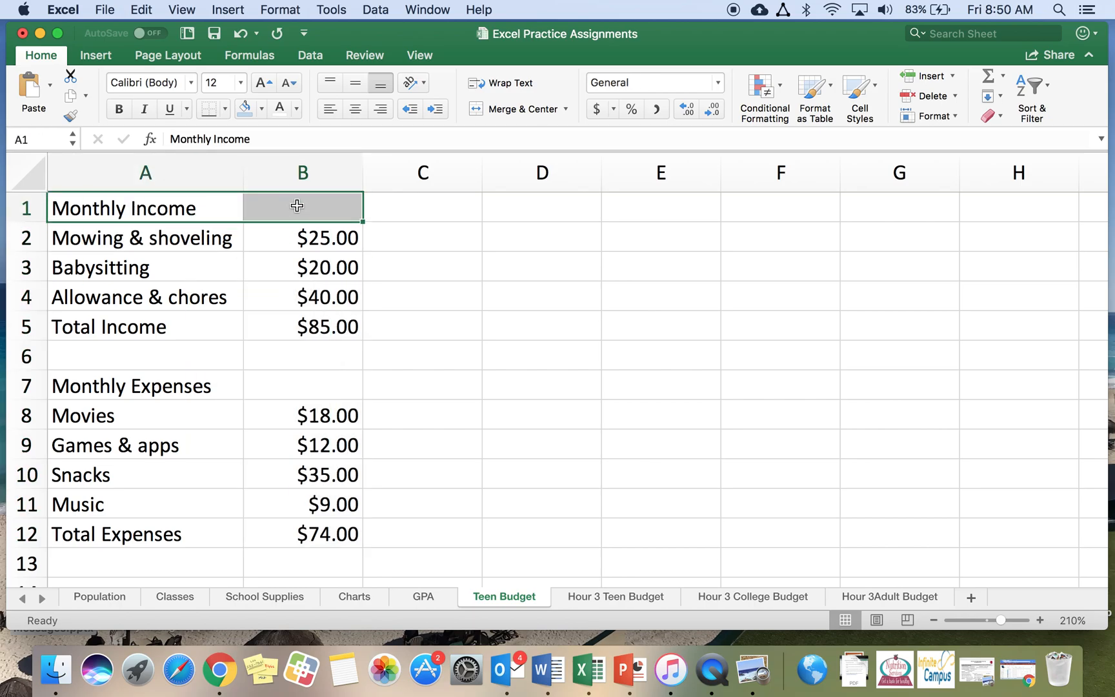
pyautogui.click(483, 110)
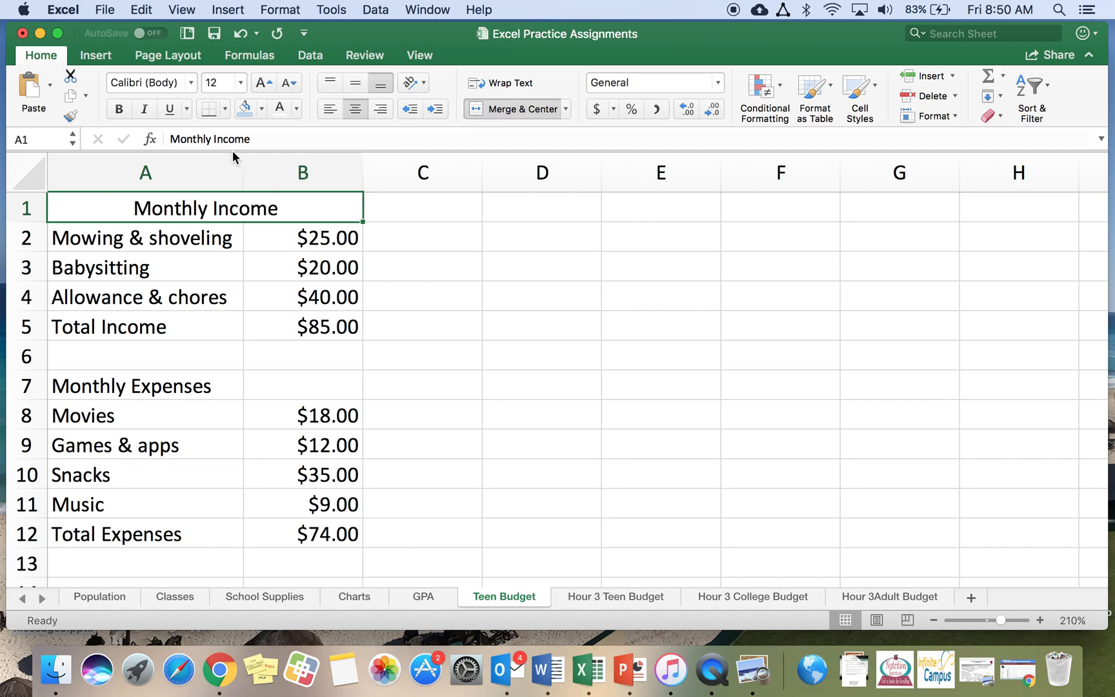
# Fill the merged Monthly Income heading with yellow
pyautogui.click(262, 108)
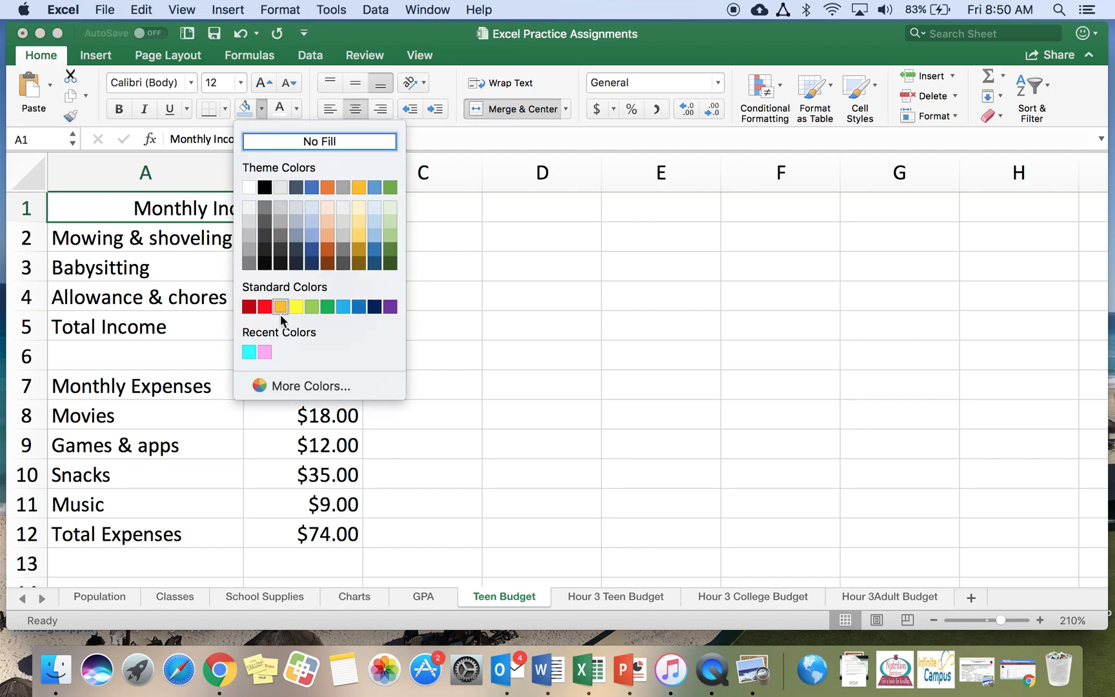
pyautogui.click(295, 307)
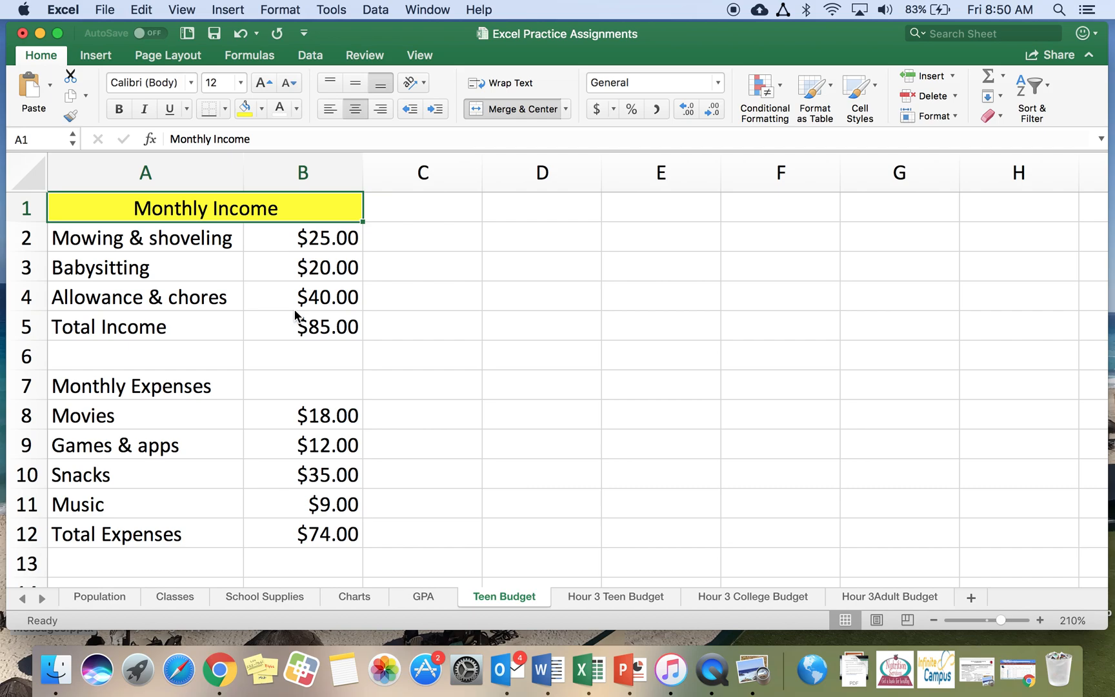
pyautogui.click(209, 115)
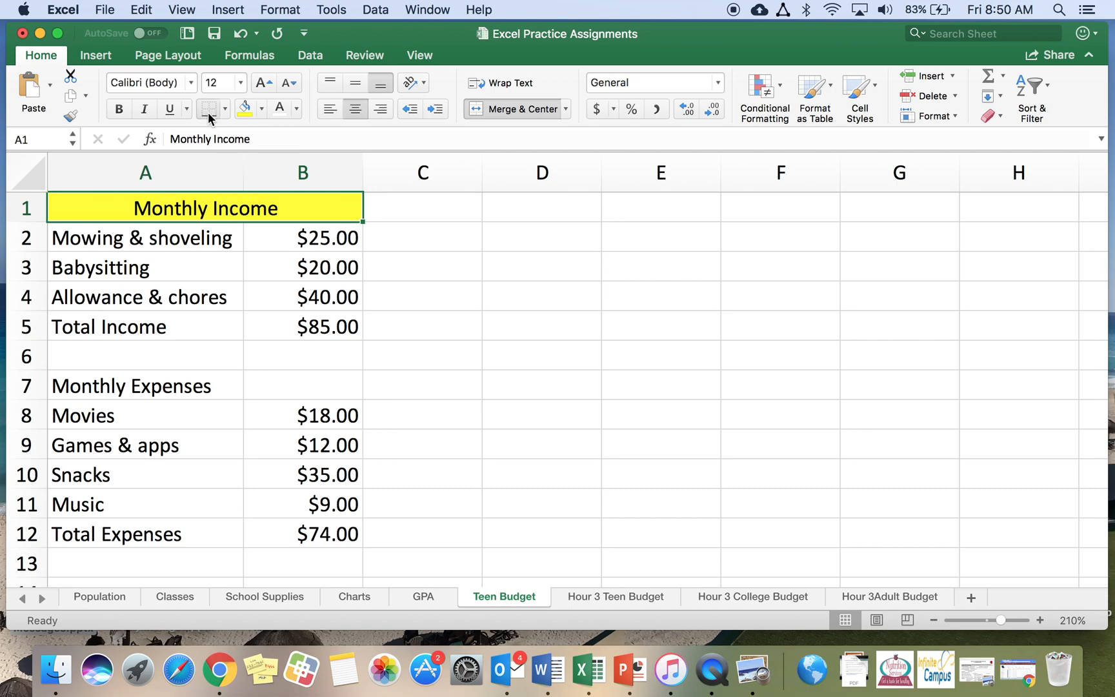
# Make the merged Monthly Income heading bold
pyautogui.click(185, 380)
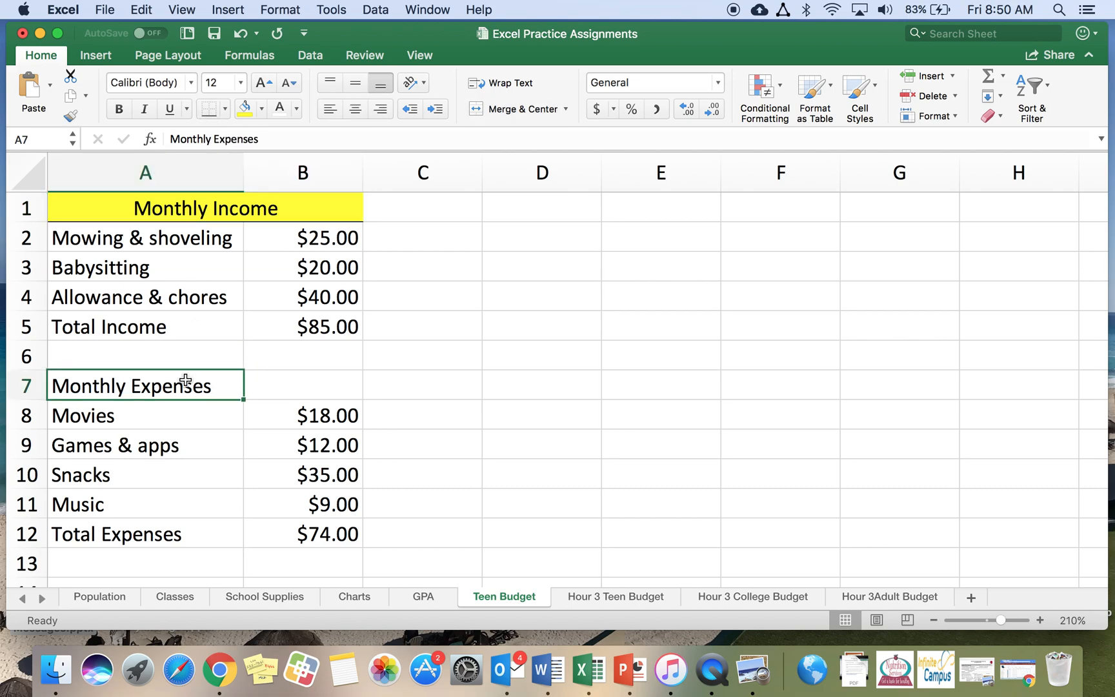
pyautogui.click(201, 211)
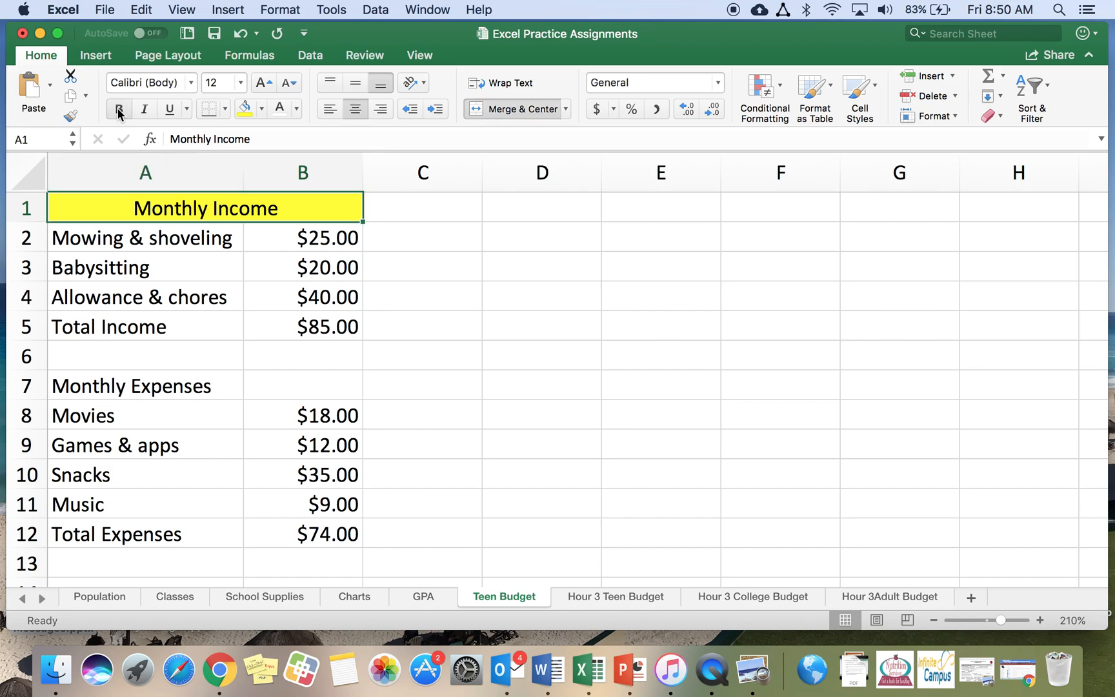
pyautogui.click(118, 111)
# Merge and center the Monthly Expenses heading across cells A7 and B7
pyautogui.click(180, 389)
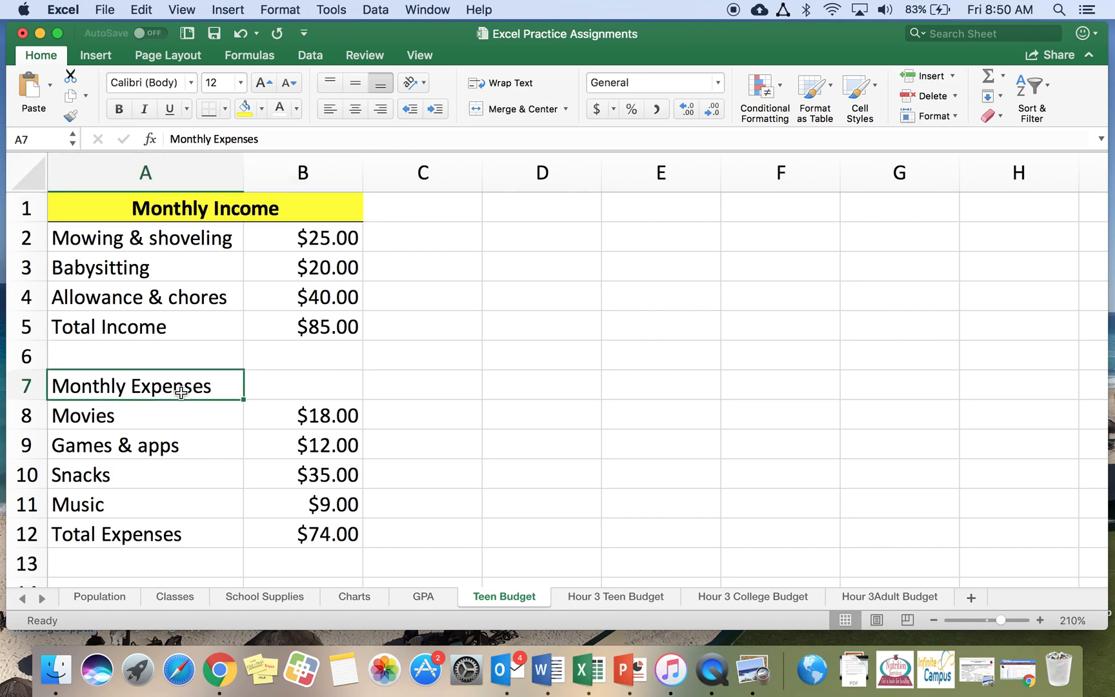
pyautogui.moveTo(180, 392); pyautogui.dragTo(303, 386)
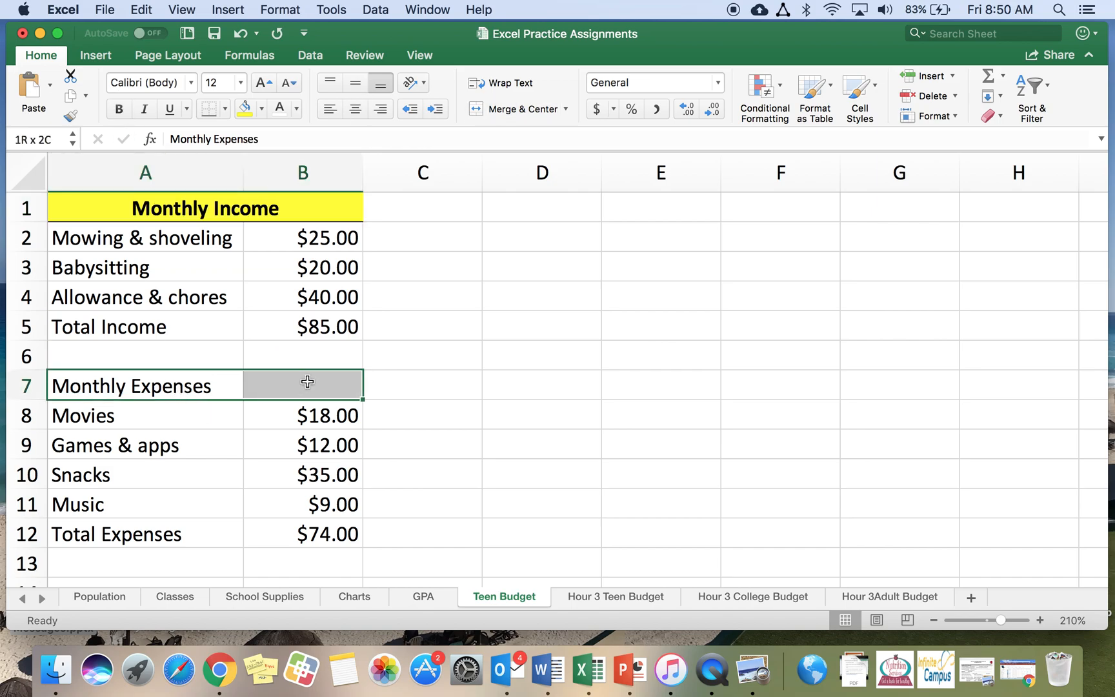
pyautogui.click(502, 111)
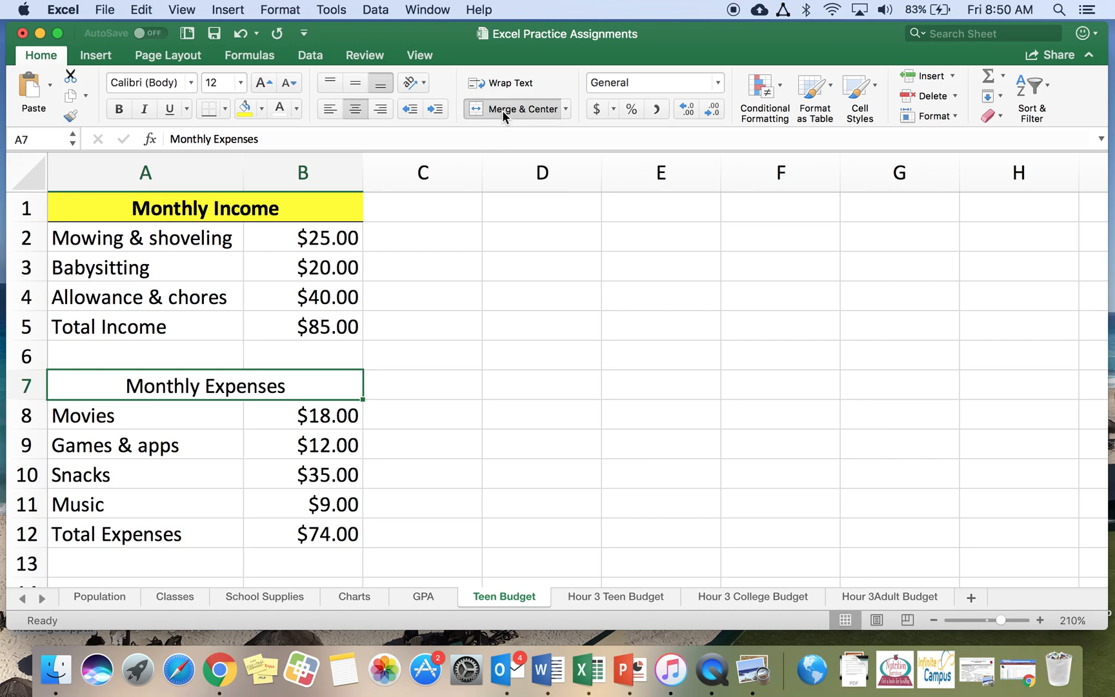
# Fill the merged Monthly Expenses heading with yellow and make it bold
pyautogui.click(244, 109)
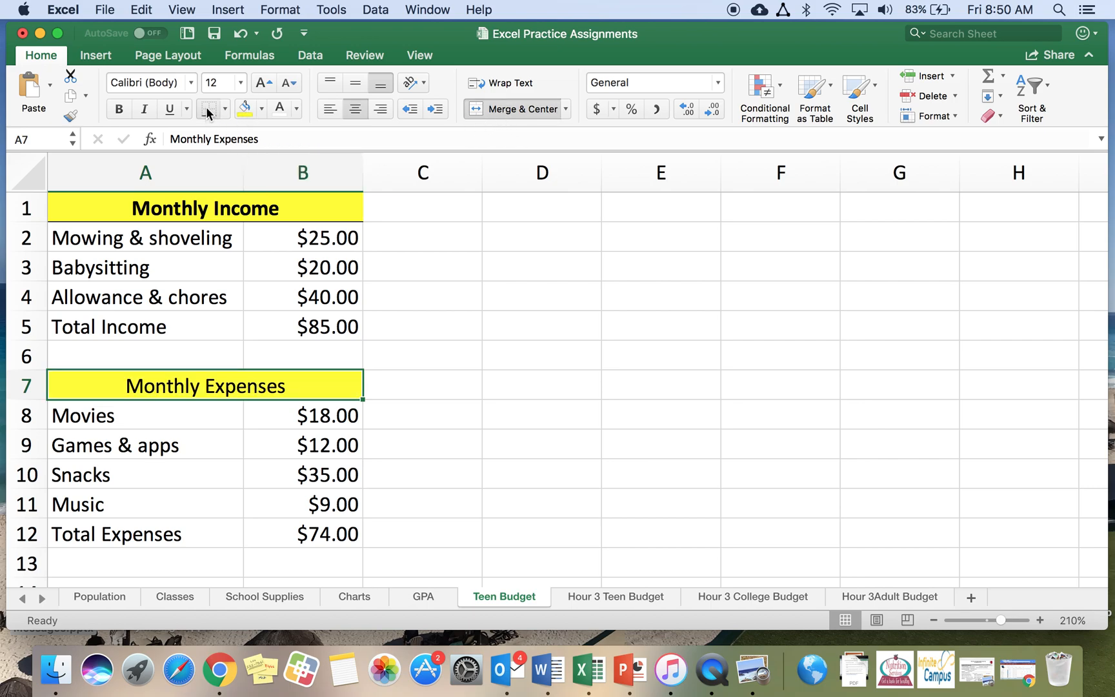
pyautogui.click(118, 109)
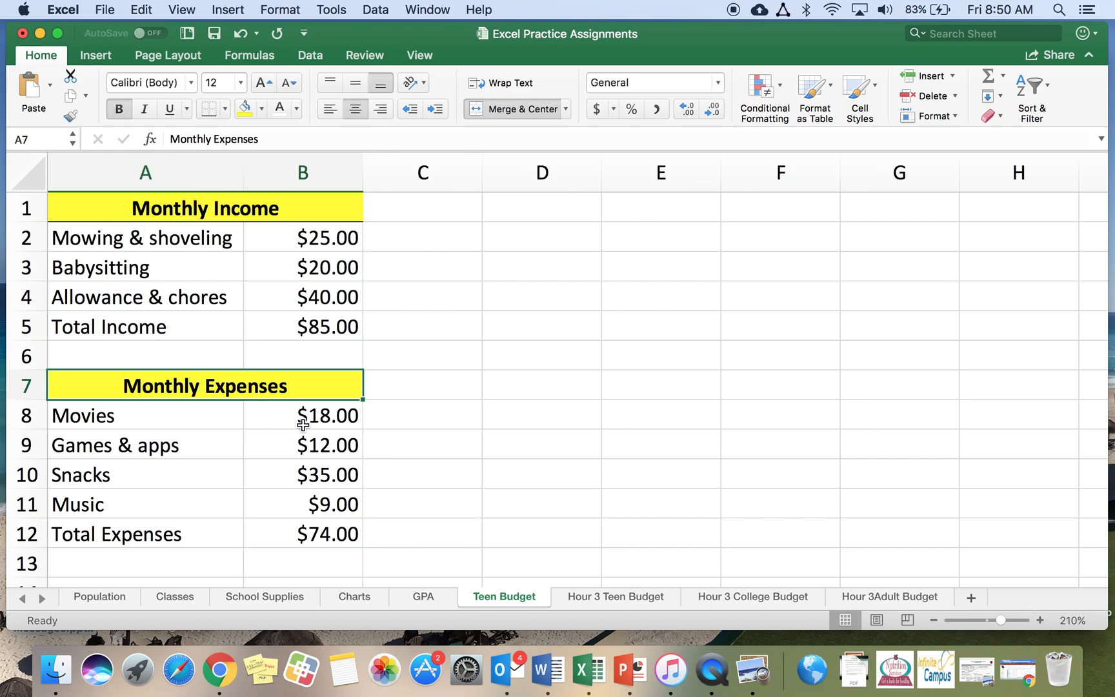
pyautogui.click(454, 427)
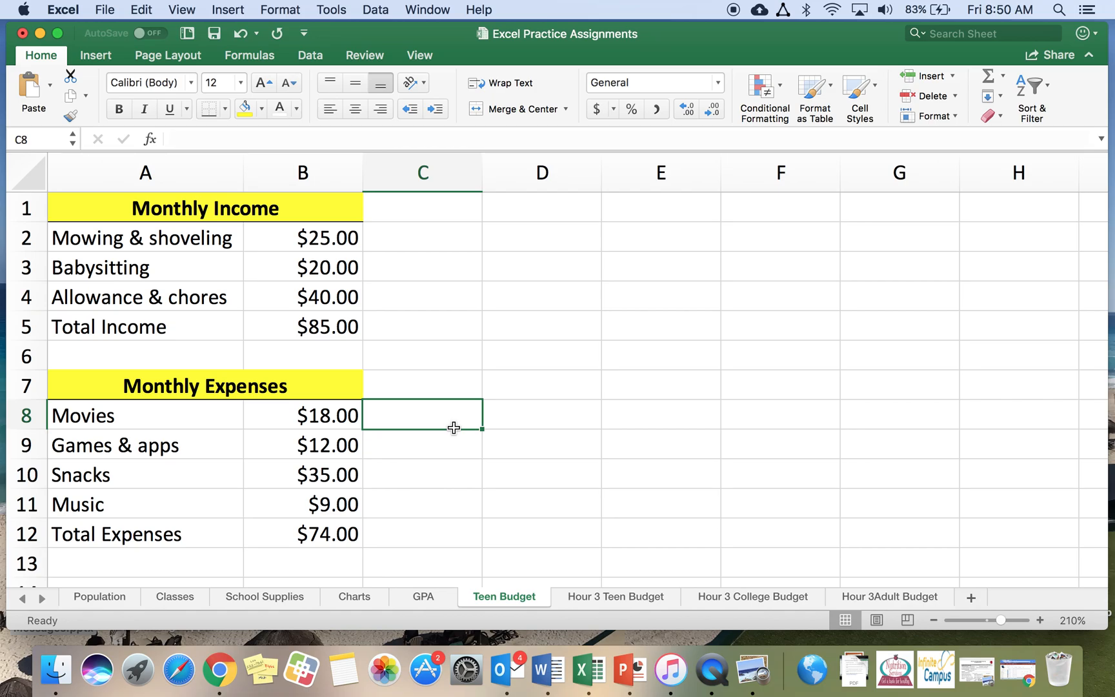
# Enter the label Amount Left Over in cell A14
pyautogui.scroll(-2, 454, 427)
pyautogui.click(141, 538)
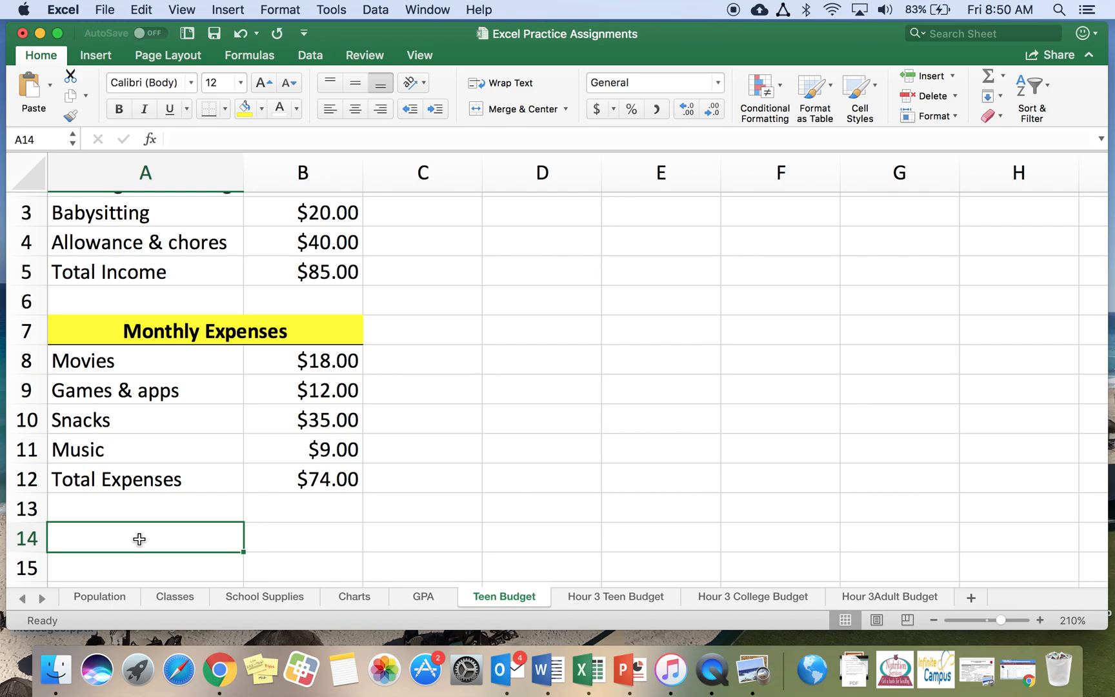
pyautogui.write('amou')
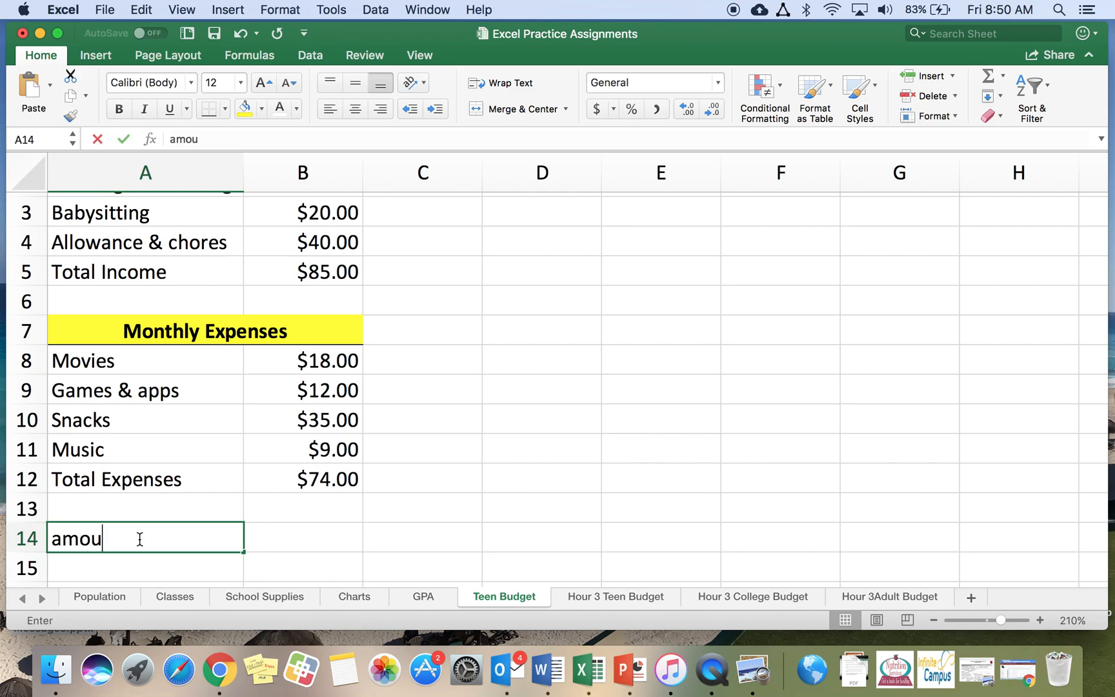
pyautogui.press('BackSpace')
pyautogui.press('BackSpace')
pyautogui.press('BackSpace')
pyautogui.press('BackSpace')
pyautogui.write('Amont')
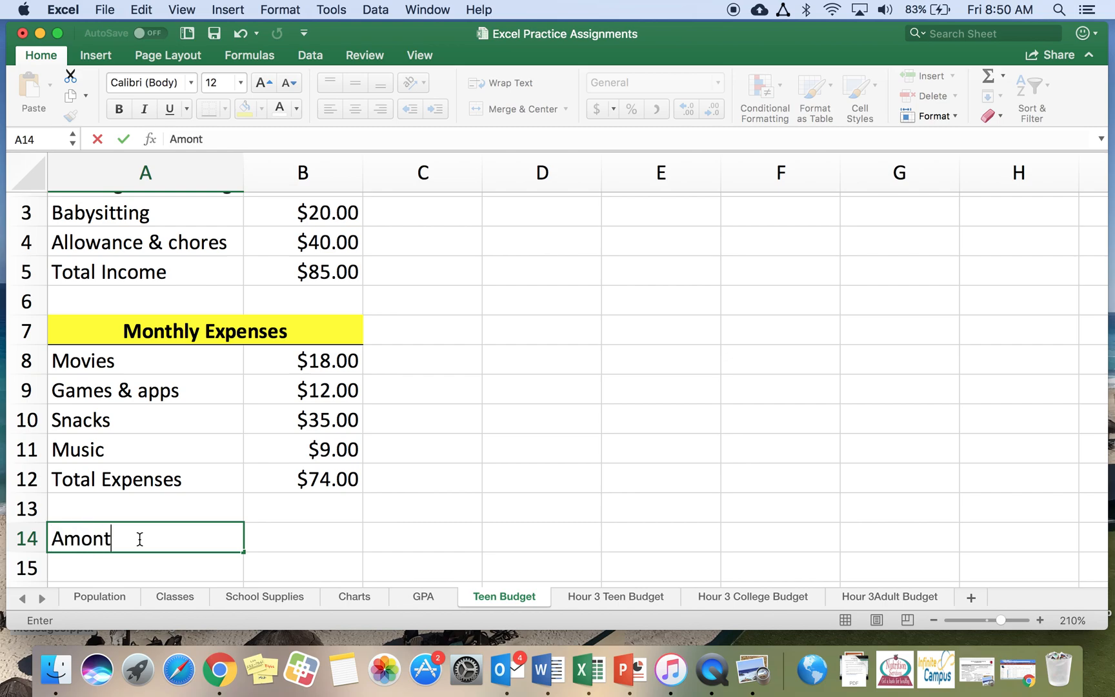
pyautogui.press('BackSpace')
pyautogui.press('BackSpace')
pyautogui.write('unt Left Over')
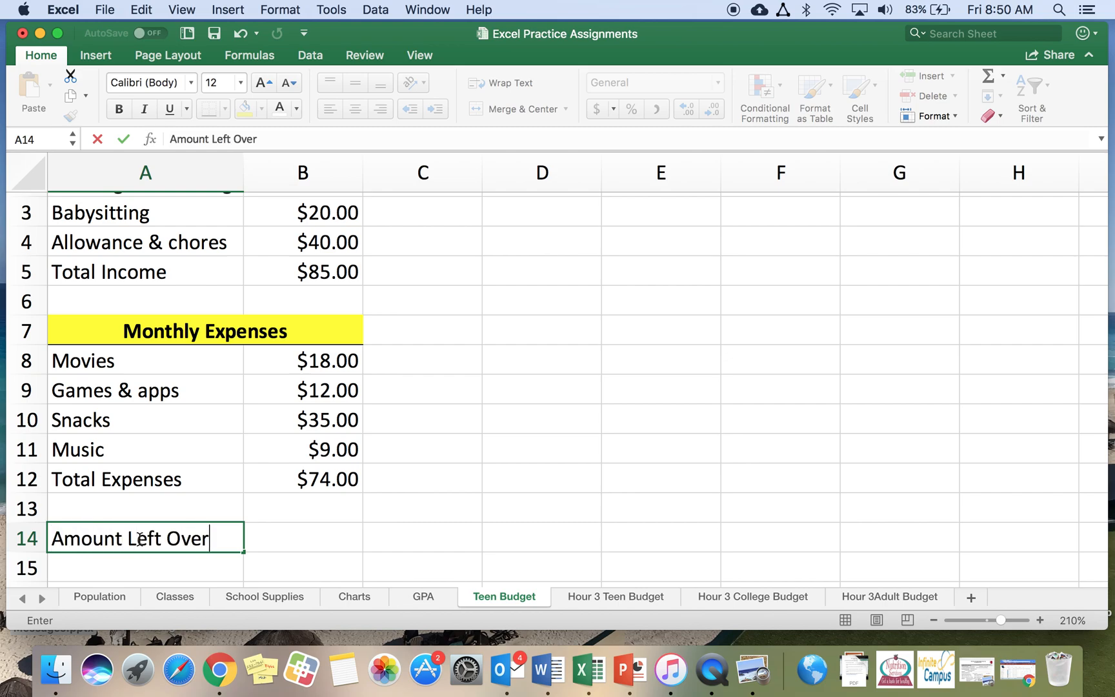
pyautogui.press('Tab')
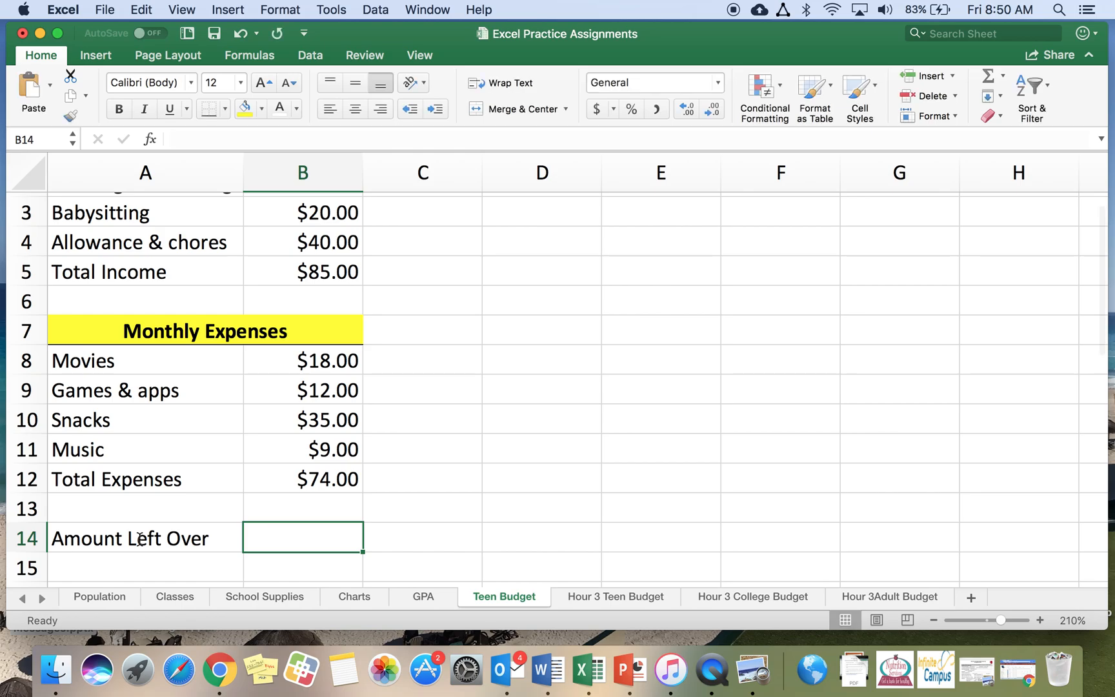
# Zoom to 170% and enter the formula =B5-B12 in cell B14 to compute the amount left over
pyautogui.scroll(2, 372, 435)
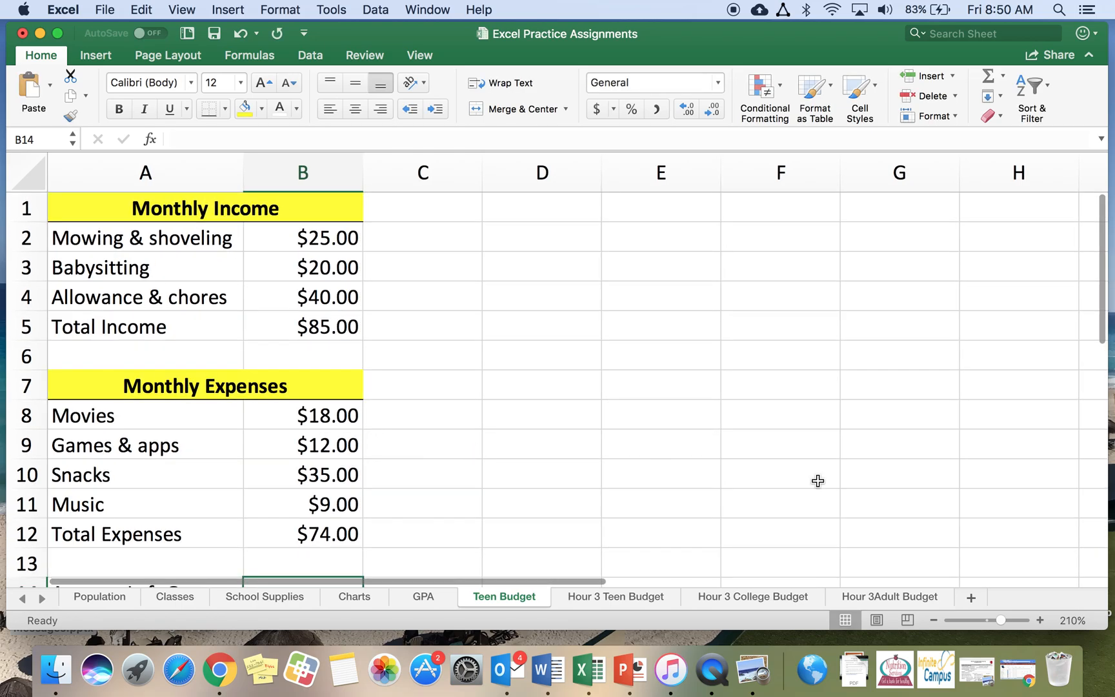
pyautogui.click(934, 620)
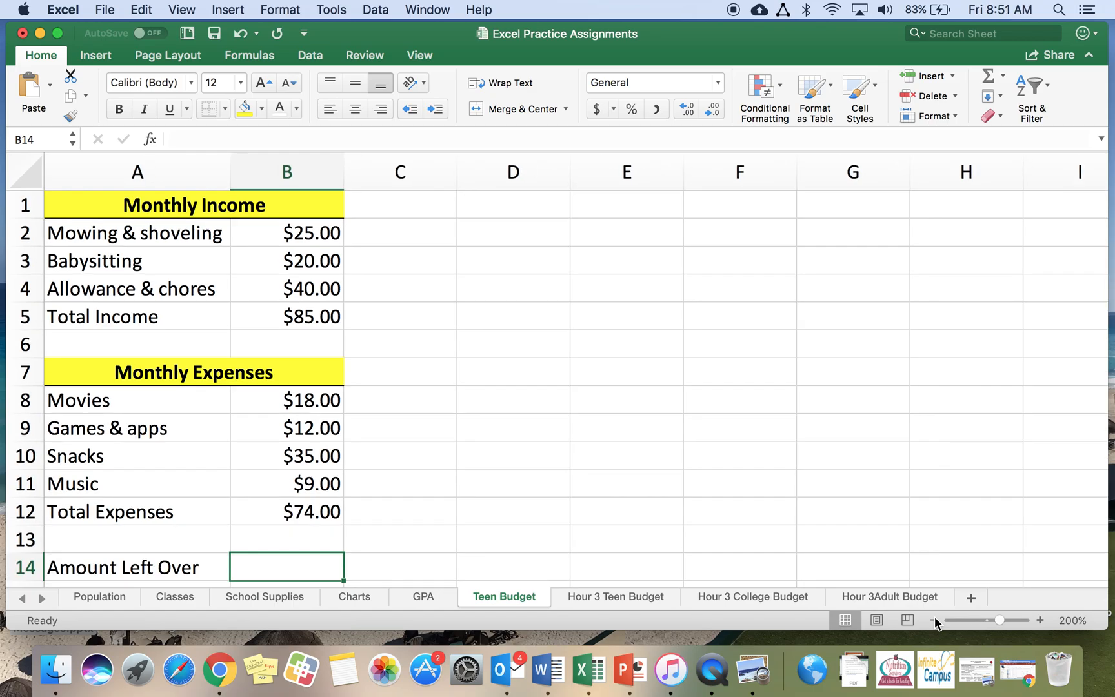
pyautogui.click(934, 620)
pyautogui.click(933, 620)
pyautogui.click(933, 620)
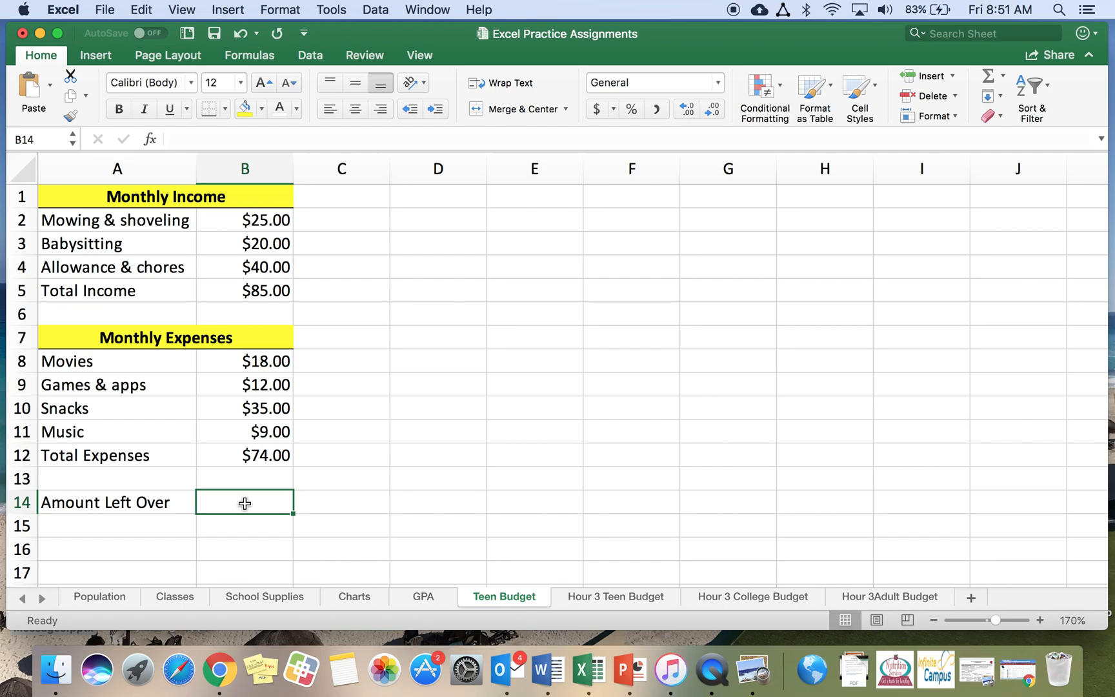
pyautogui.write('=')
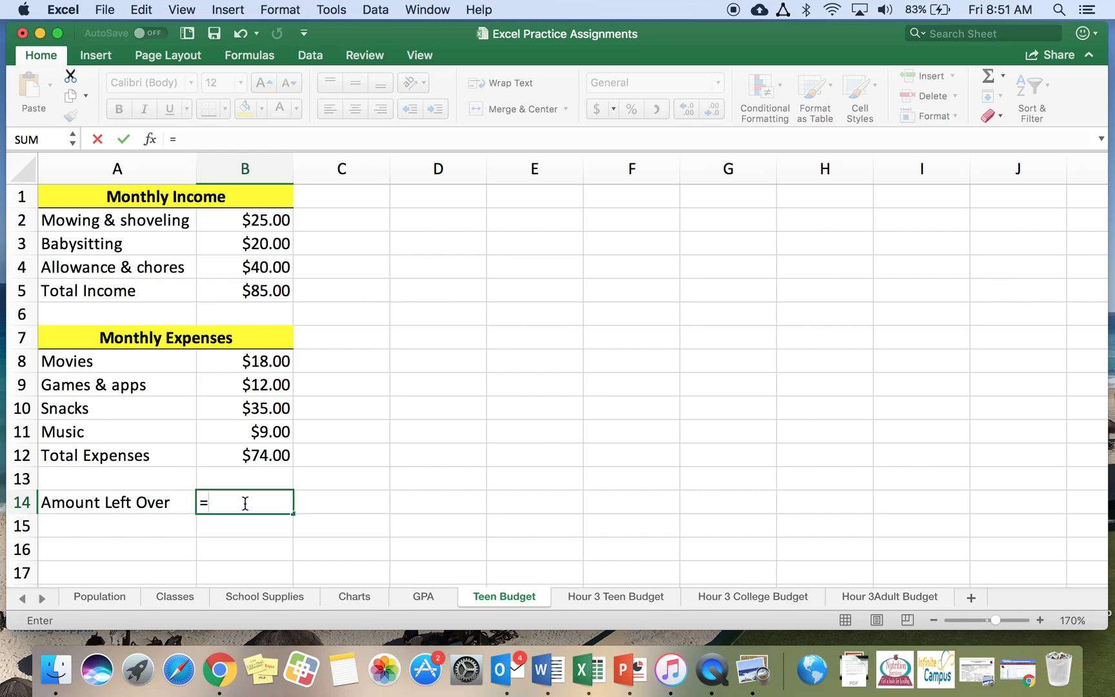
pyautogui.click(241, 291)
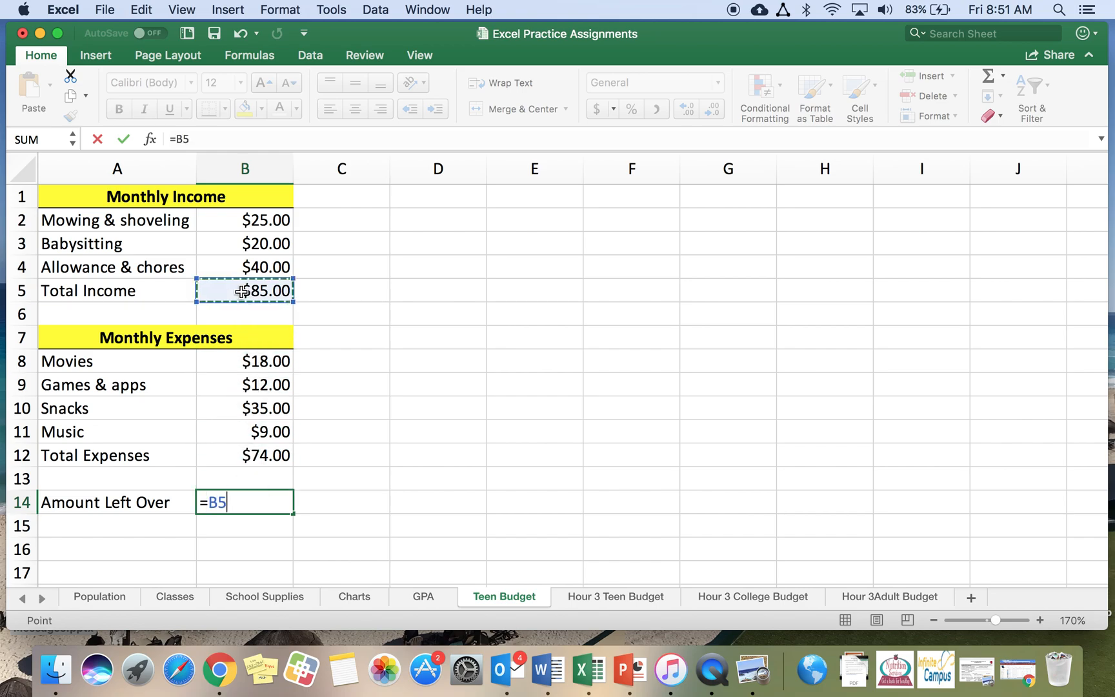
pyautogui.write('-')
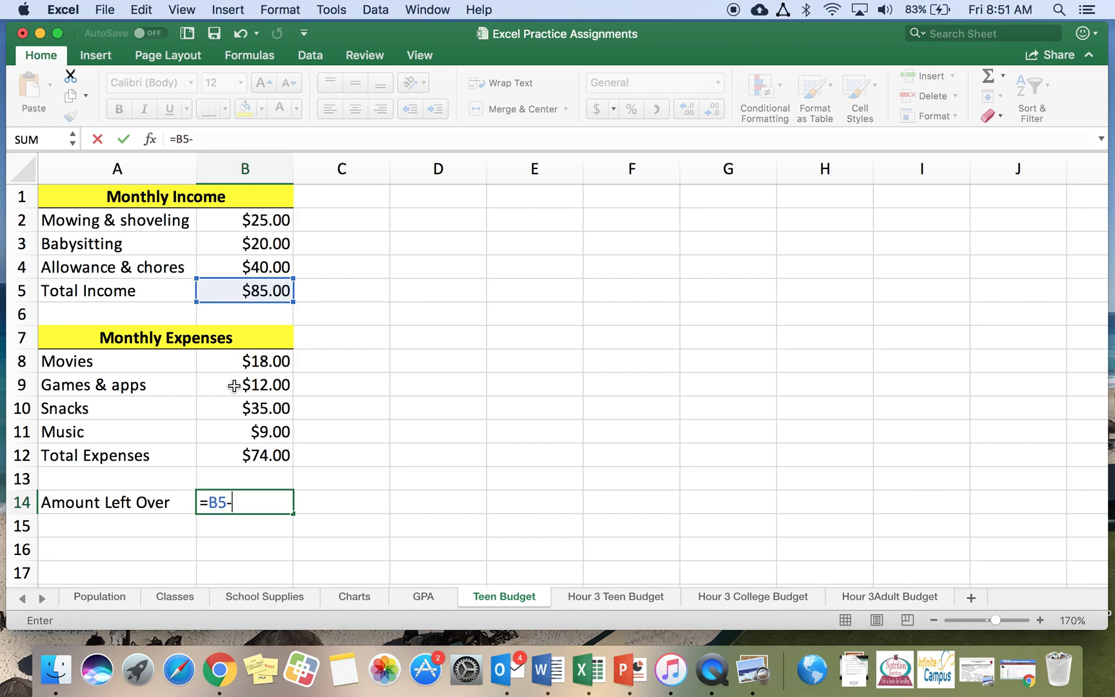
pyautogui.click(228, 454)
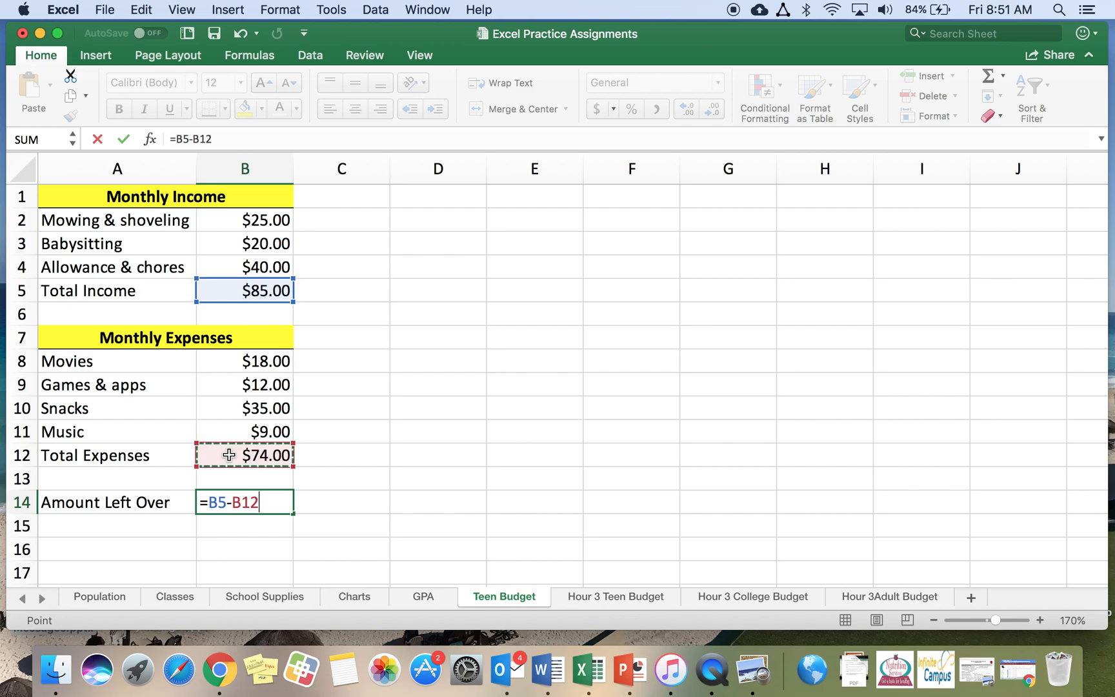
pyautogui.press('Return')
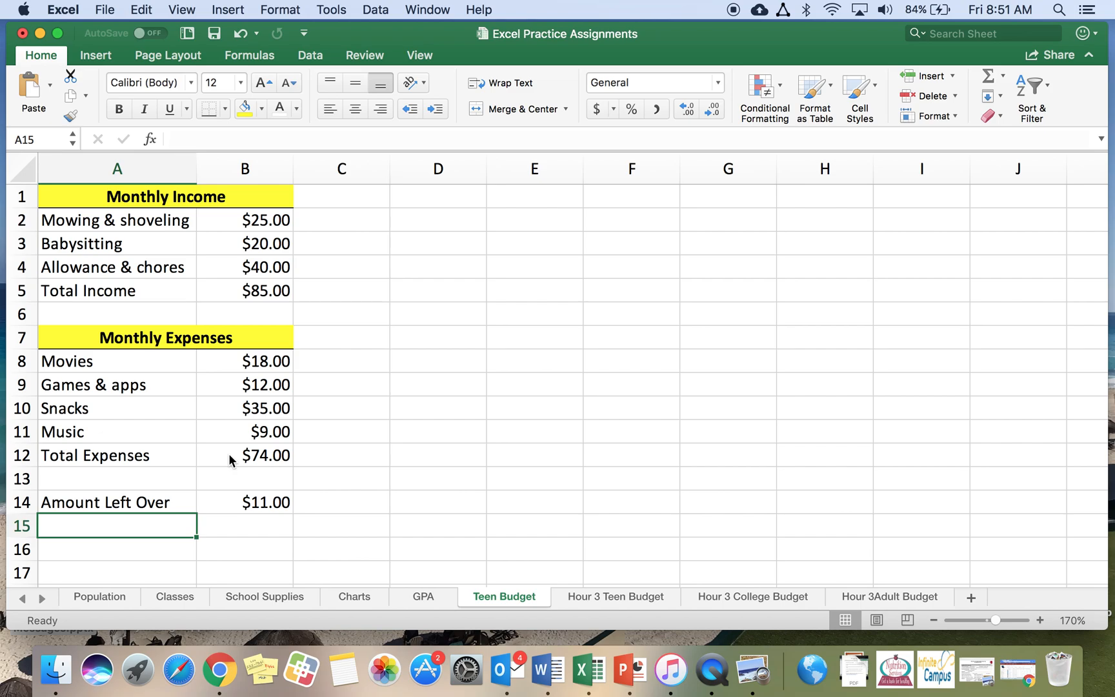
# Inspect the formulas in the Total Income, Total Expenses and Amount Left Over cells
pyautogui.click(273, 292)
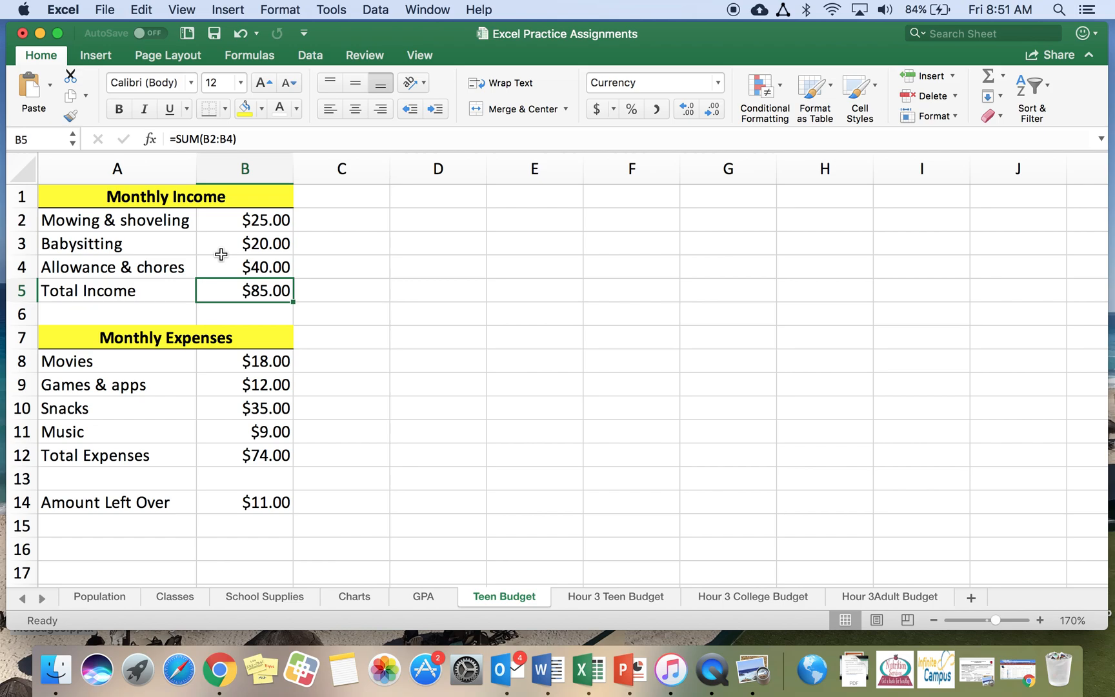
pyautogui.click(231, 455)
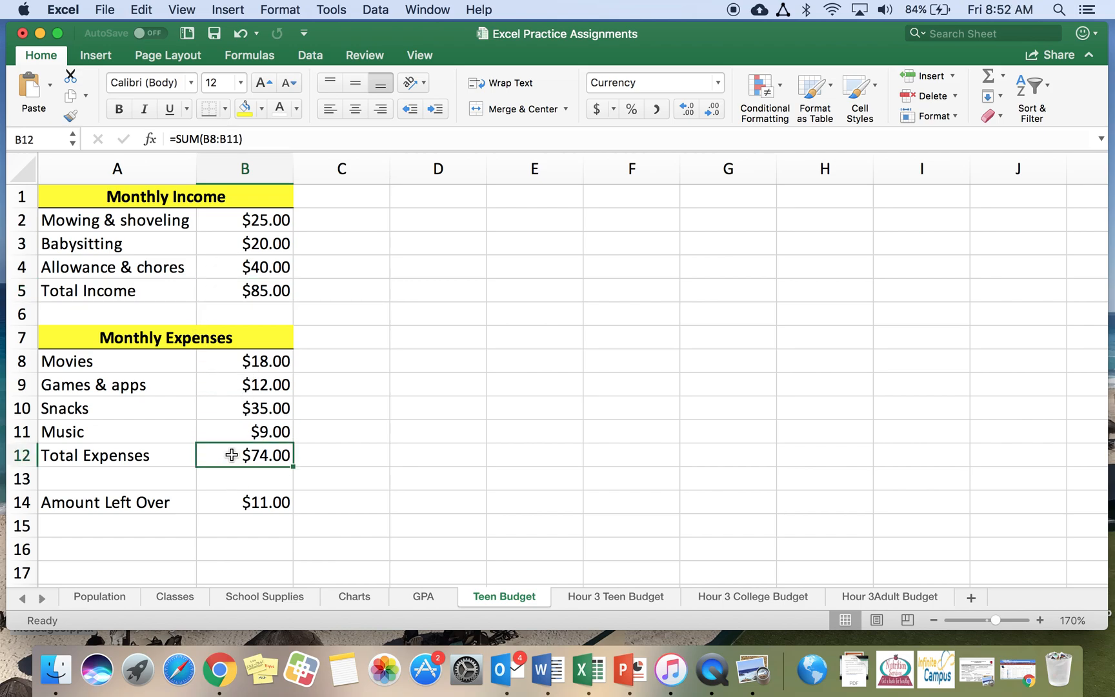
pyautogui.click(216, 504)
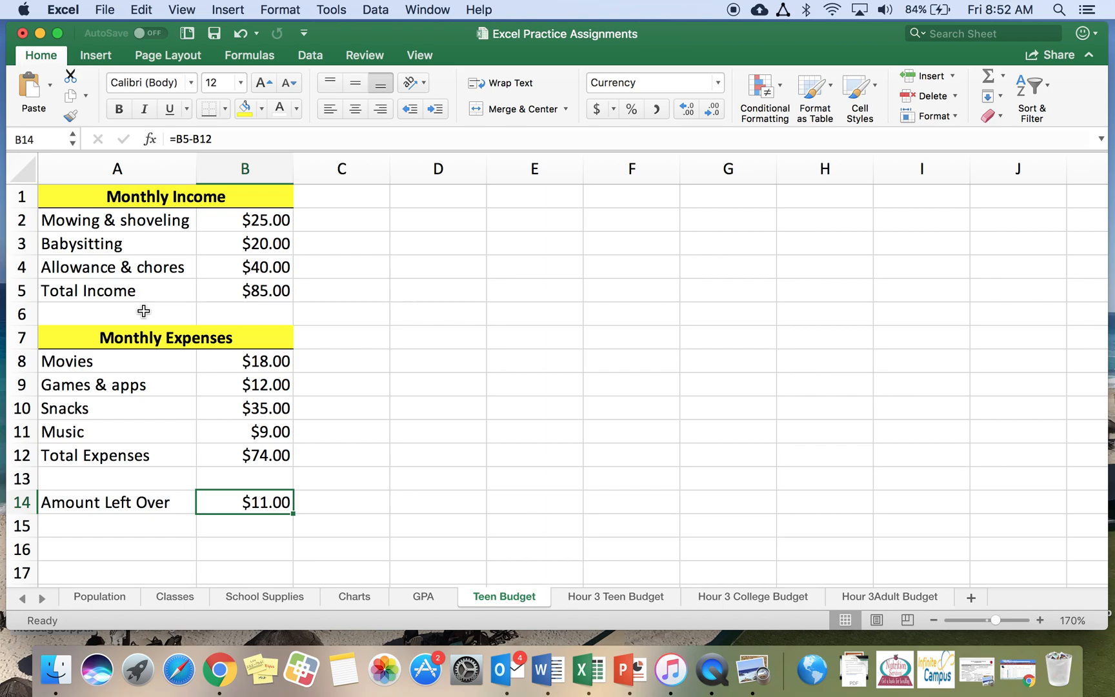
# Right-align the Total Income and Total Expenses labels in cells A5 and A12
pyautogui.click(133, 289)
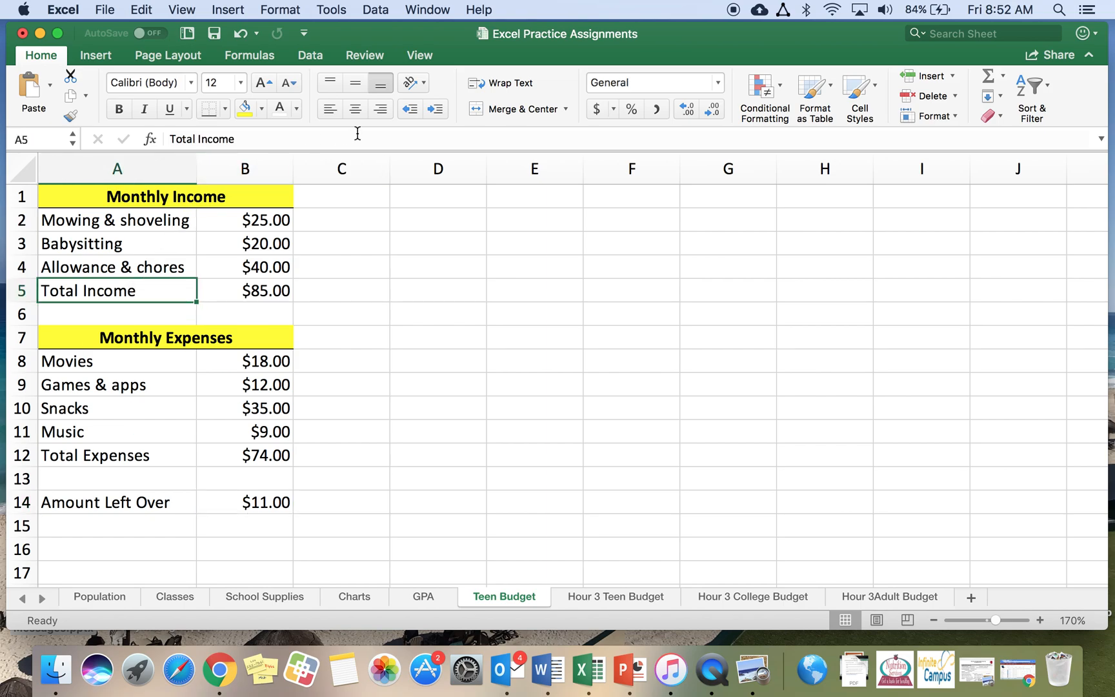
pyautogui.click(382, 110)
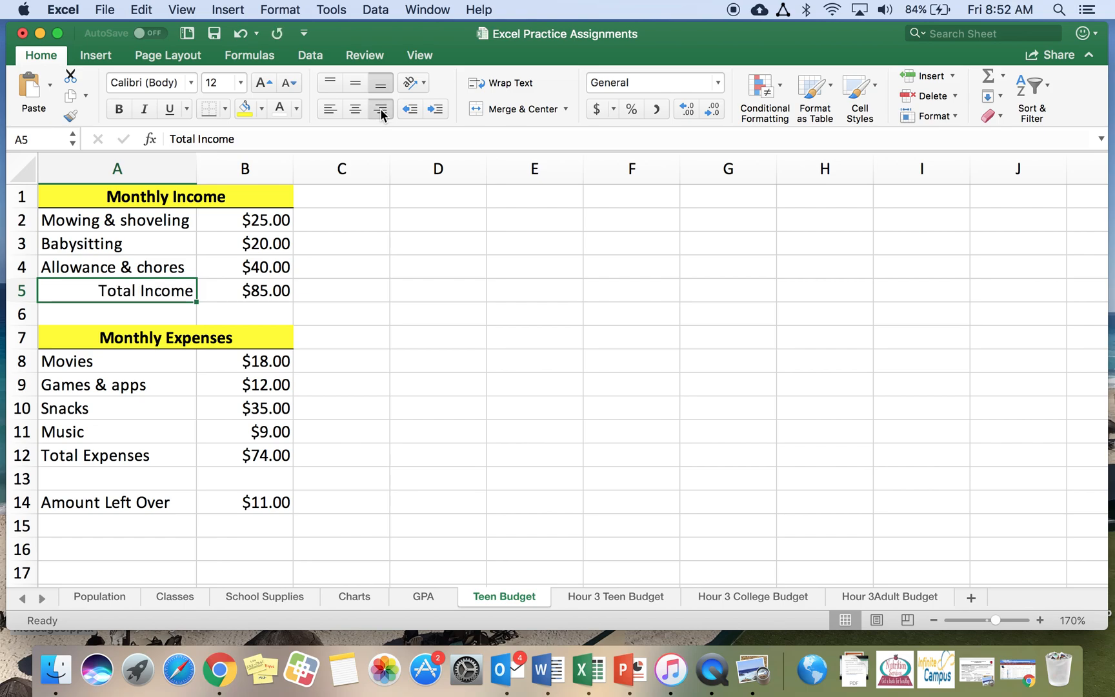
pyautogui.click(147, 456)
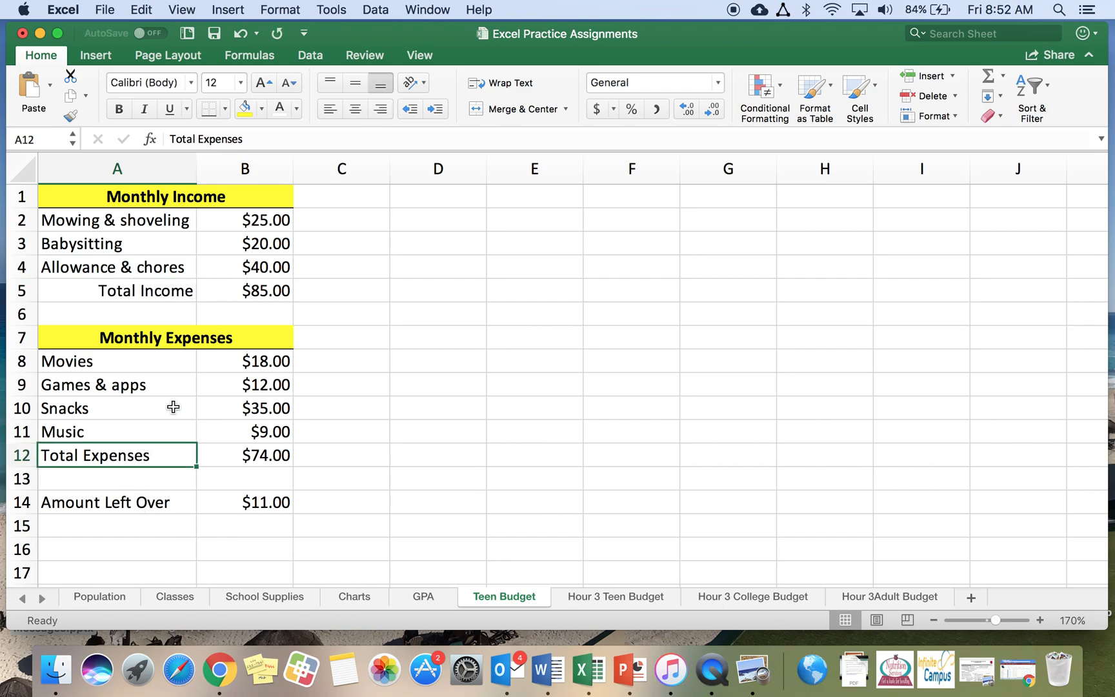
pyautogui.click(381, 111)
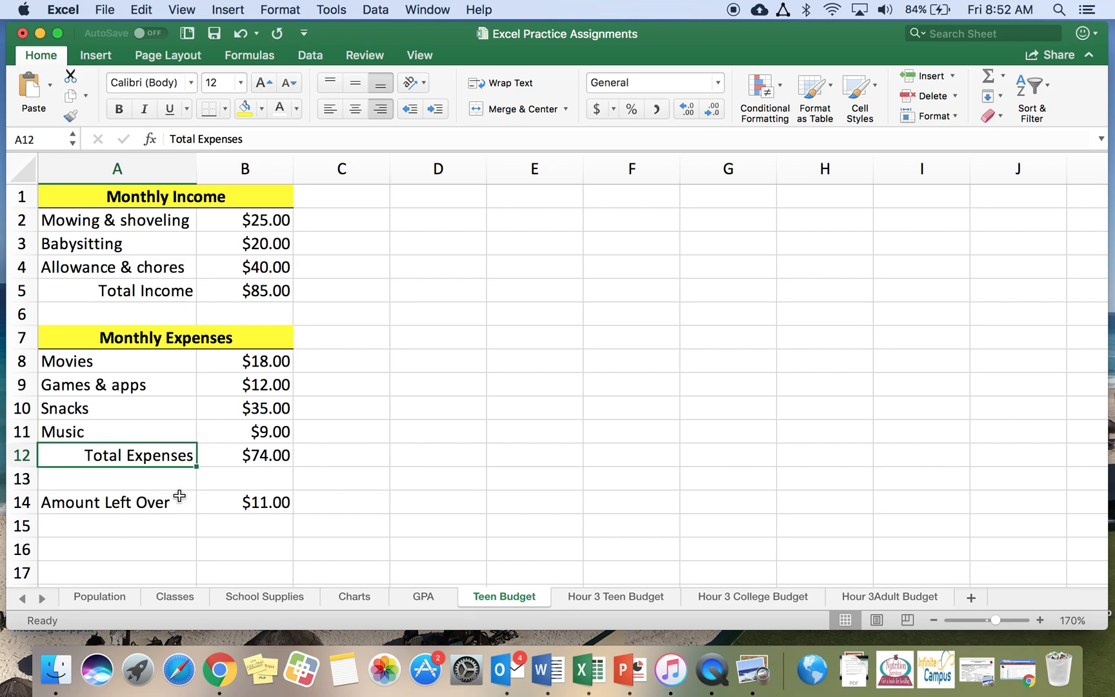
pyautogui.click(130, 552)
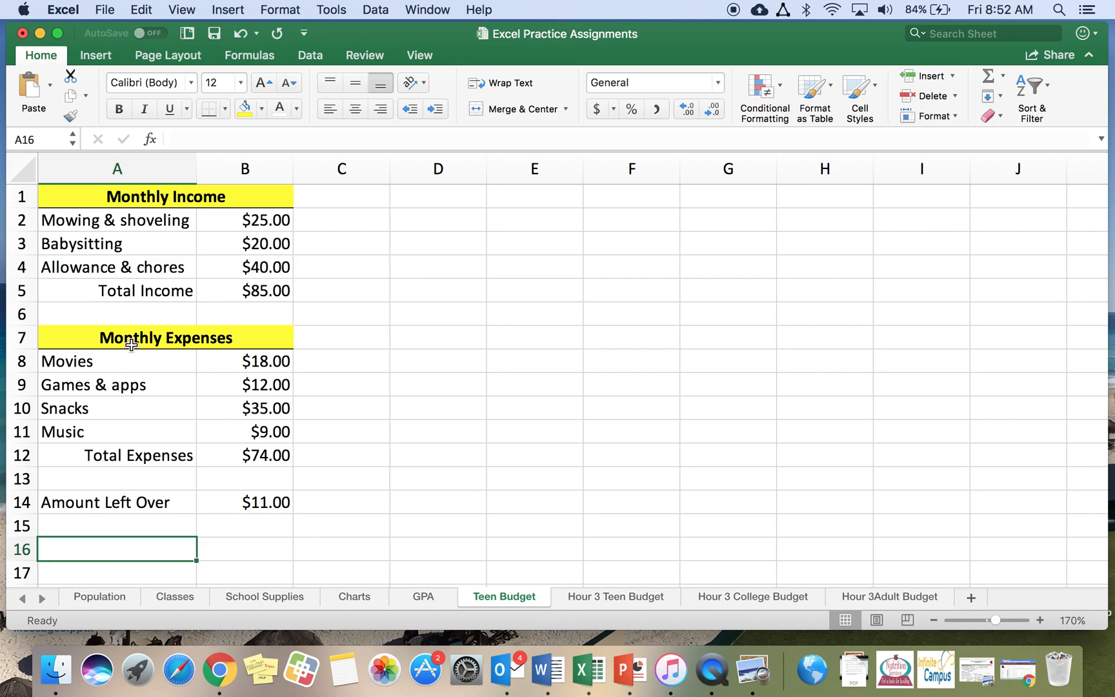
# Insert a 3-D pie chart of the income categories and amounts in cells A2 to B4
pyautogui.click(116, 220)
pyautogui.moveTo(116, 220); pyautogui.dragTo(242, 263)
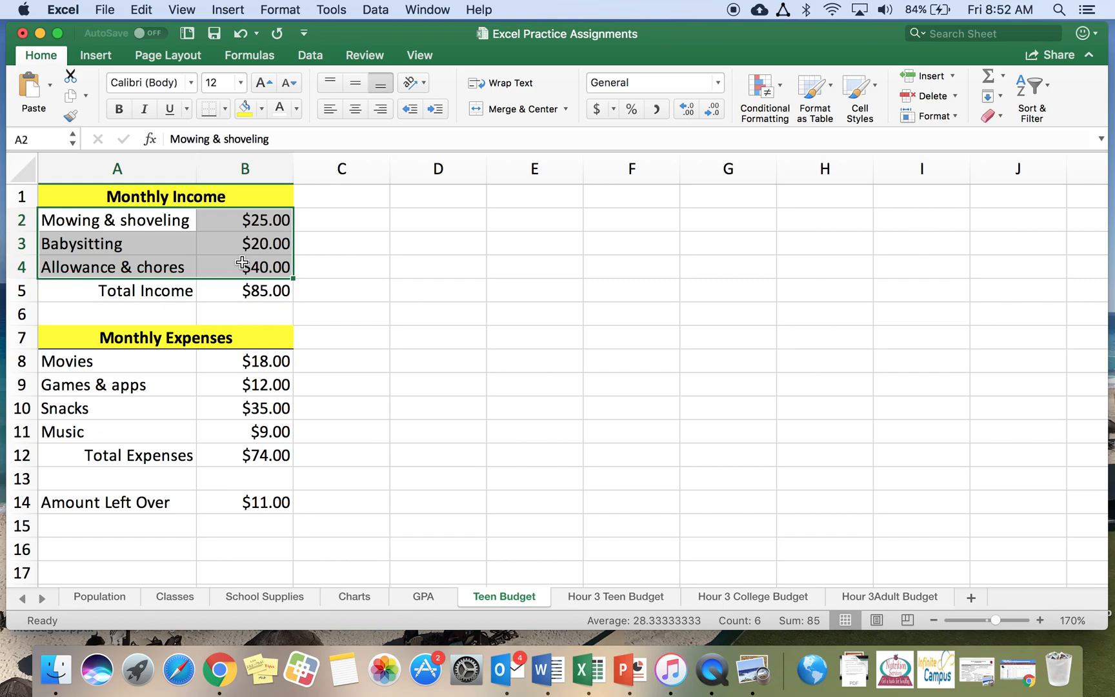
pyautogui.click(95, 56)
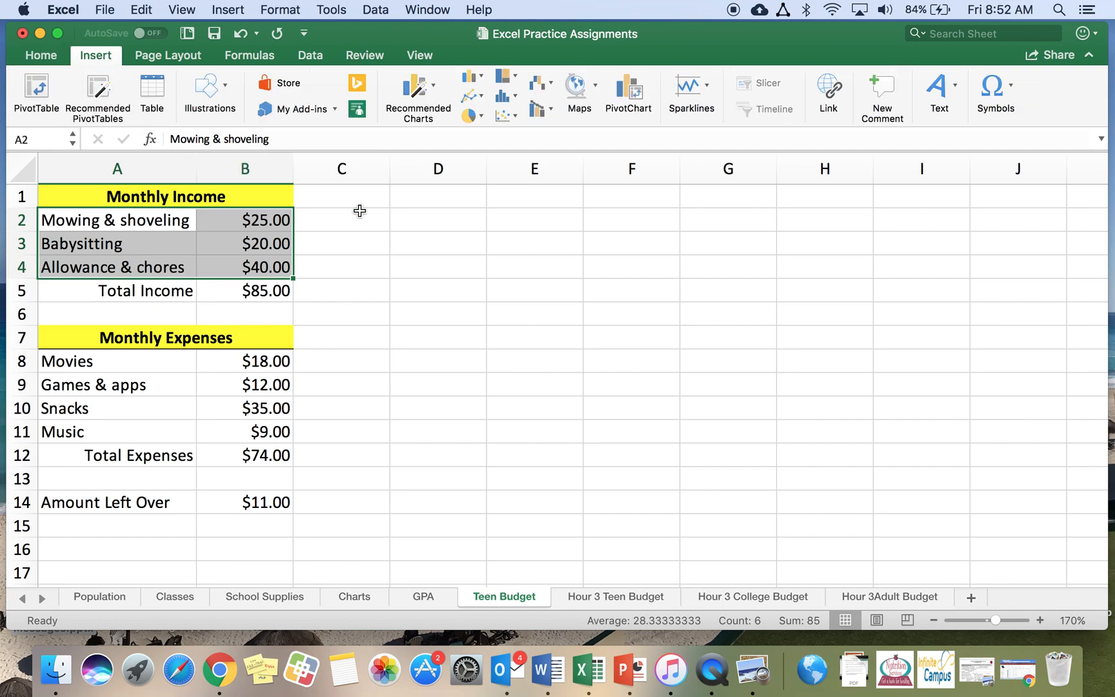
pyautogui.click(482, 116)
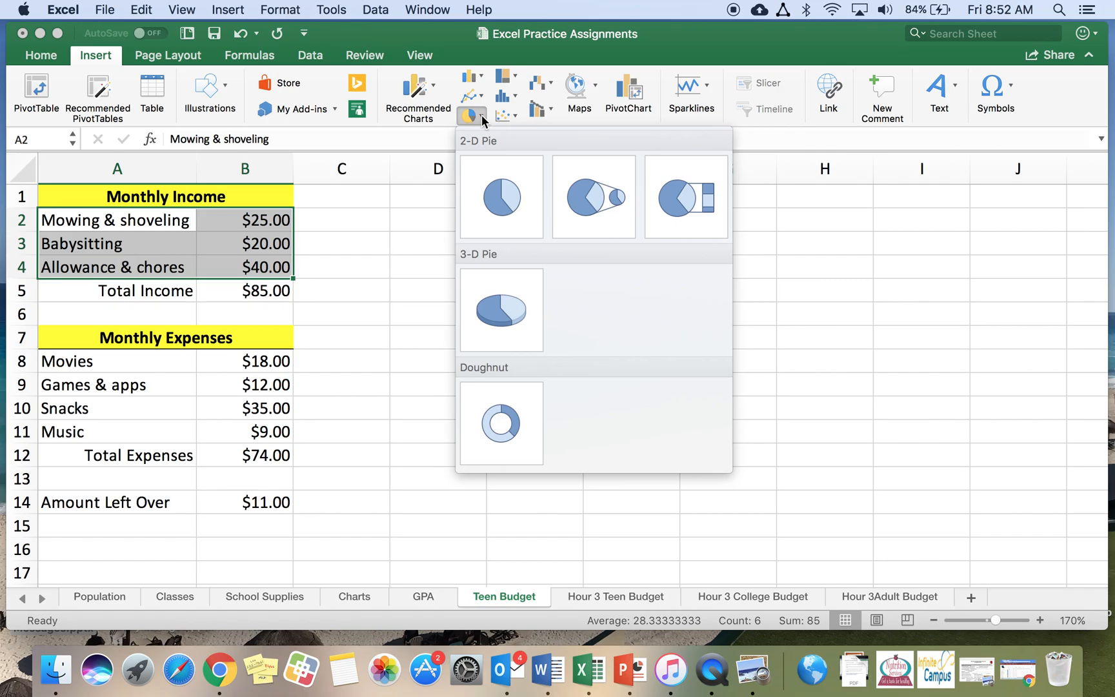
pyautogui.click(496, 308)
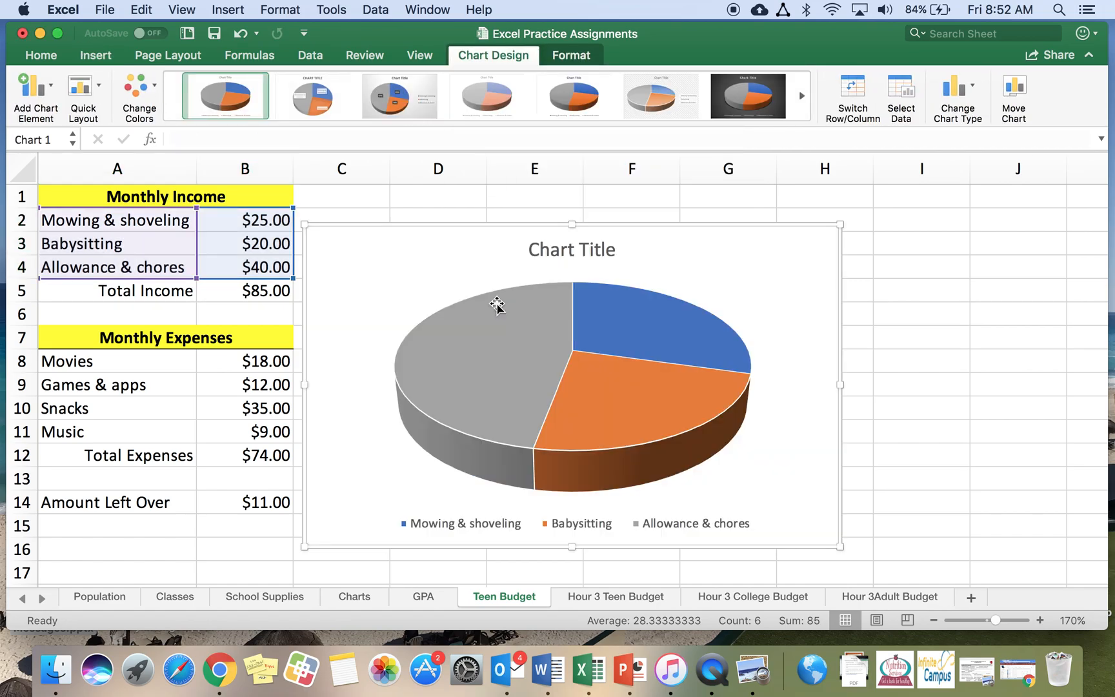
# Move the income pie chart beside the data and apply the first quick layout with category and percentage labels
pyautogui.moveTo(423, 244); pyautogui.dragTo(503, 231)
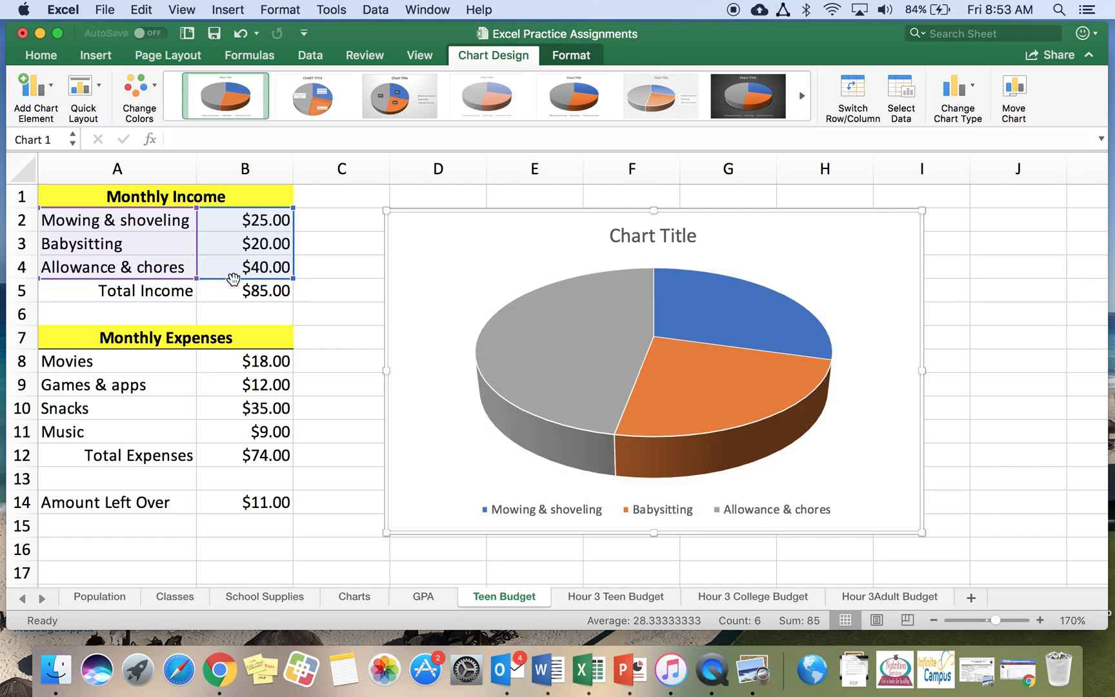
pyautogui.click(100, 89)
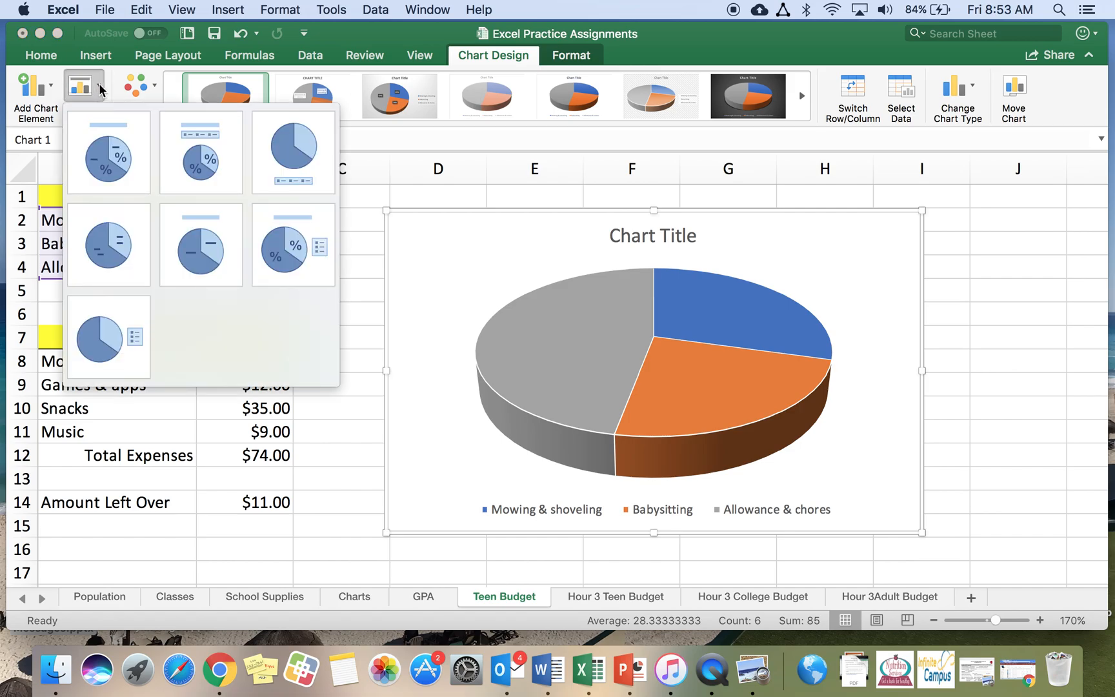
pyautogui.click(94, 157)
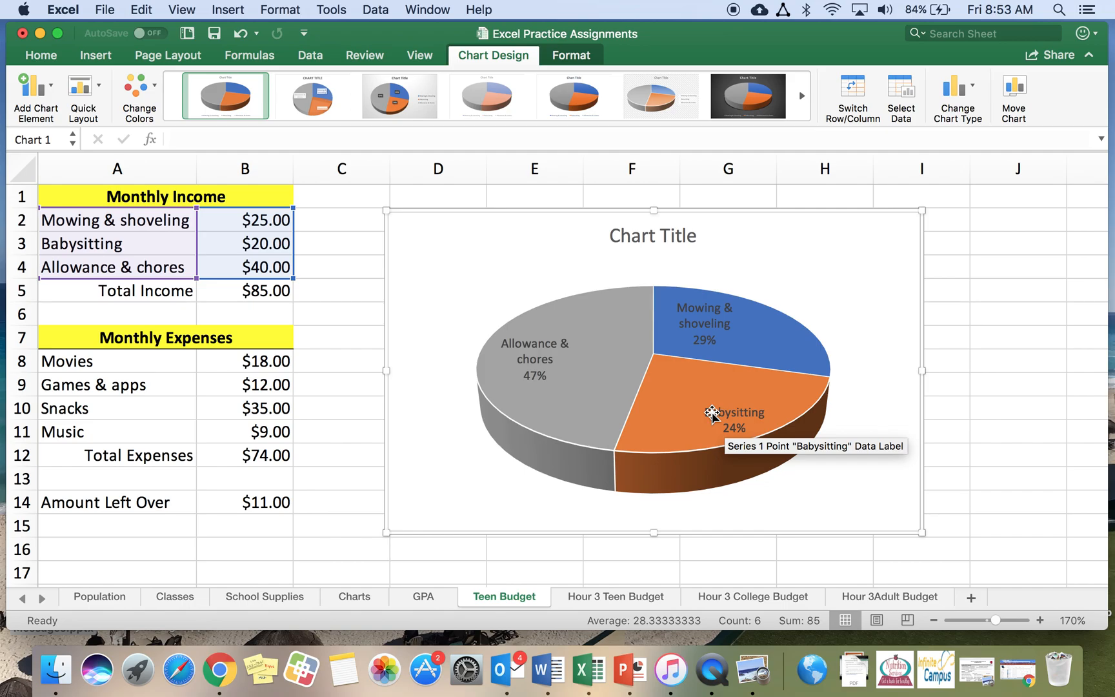
# Change the income chart title to Monthly Income and close the title formatting pane
pyautogui.doubleClick(634, 236)
pyautogui.tripleClick(634, 237)
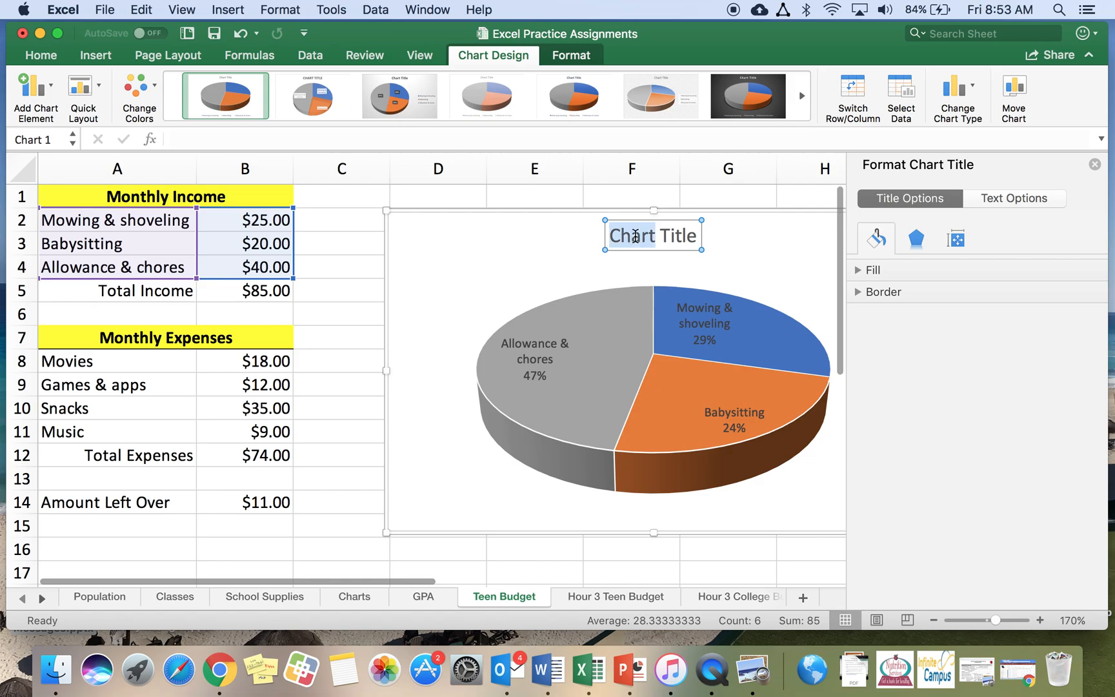
pyautogui.doubleClick(634, 236)
pyautogui.doubleClick(634, 236)
pyautogui.click(634, 236)
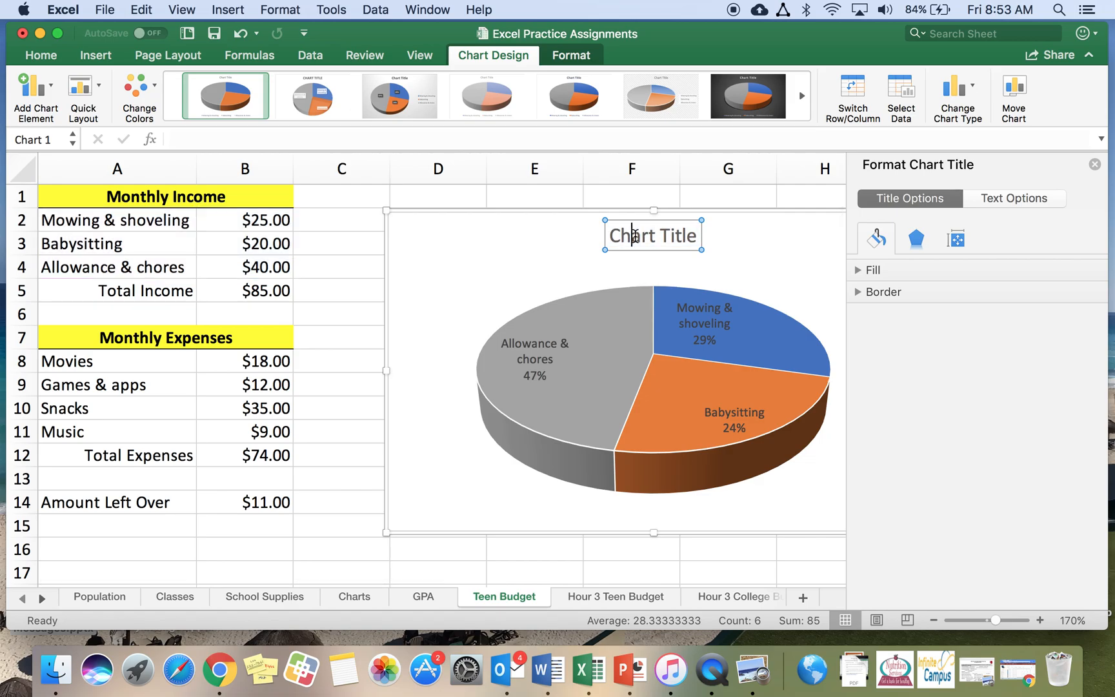
pyautogui.tripleClick(634, 236)
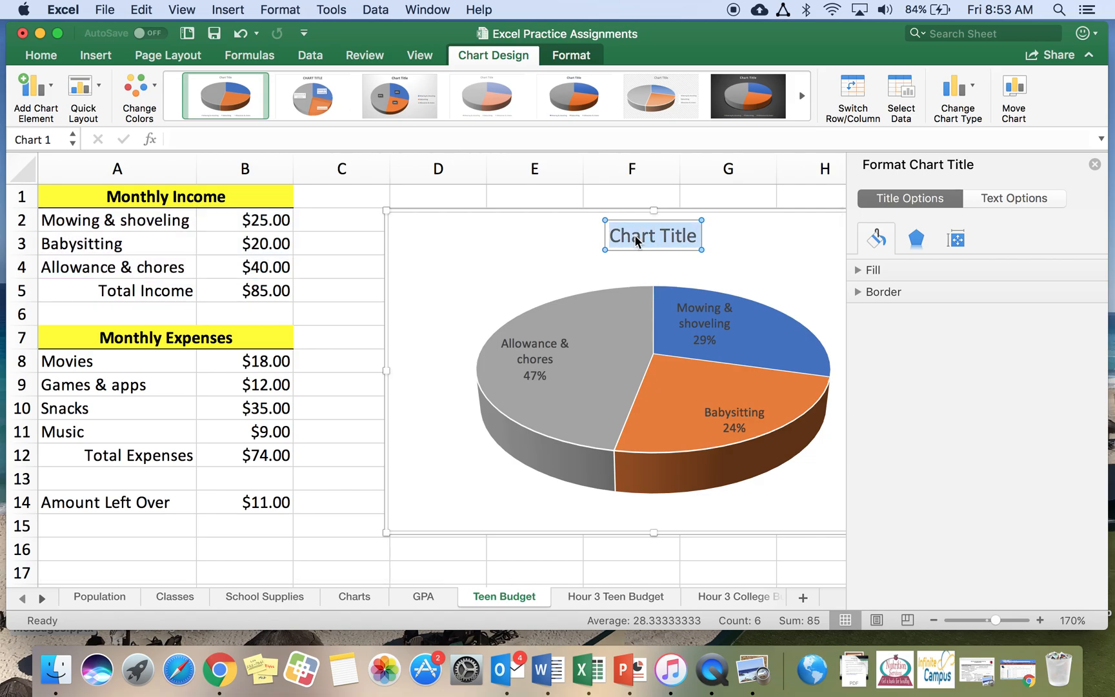
pyautogui.write('Mo')
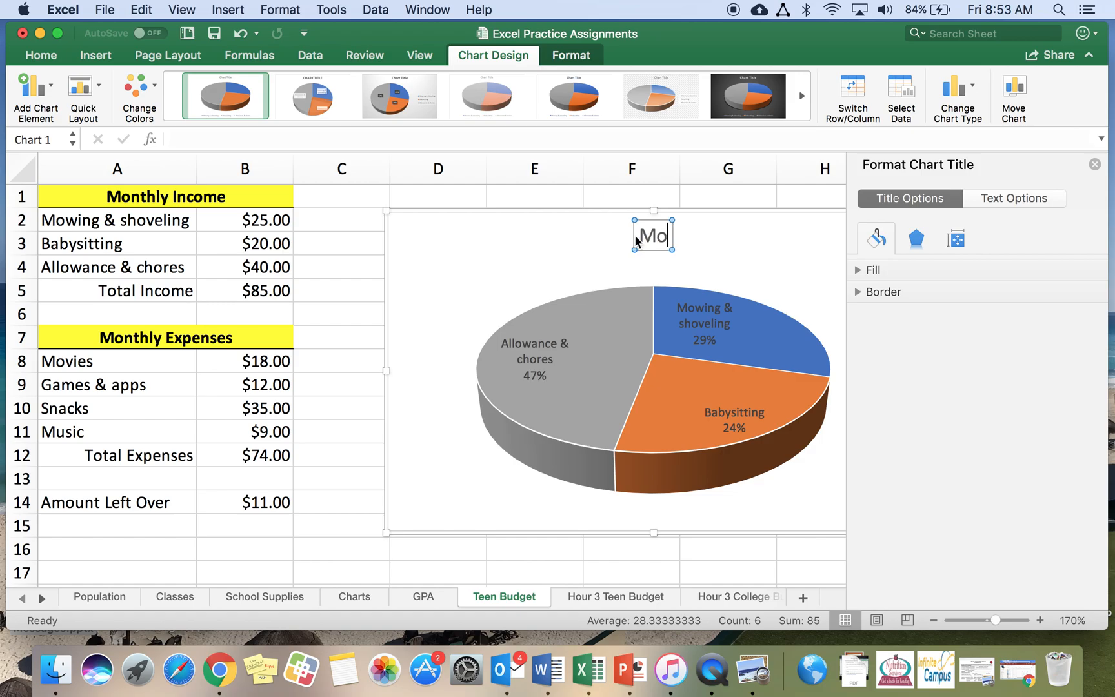
pyautogui.write('nthly Income')
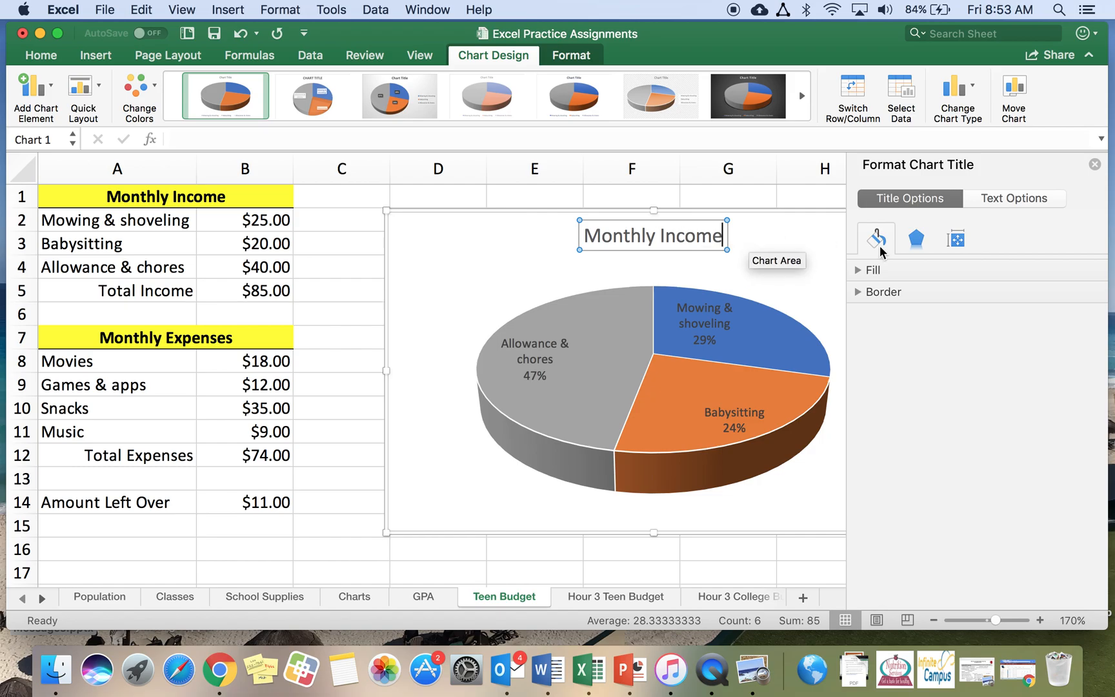
pyautogui.click(1094, 165)
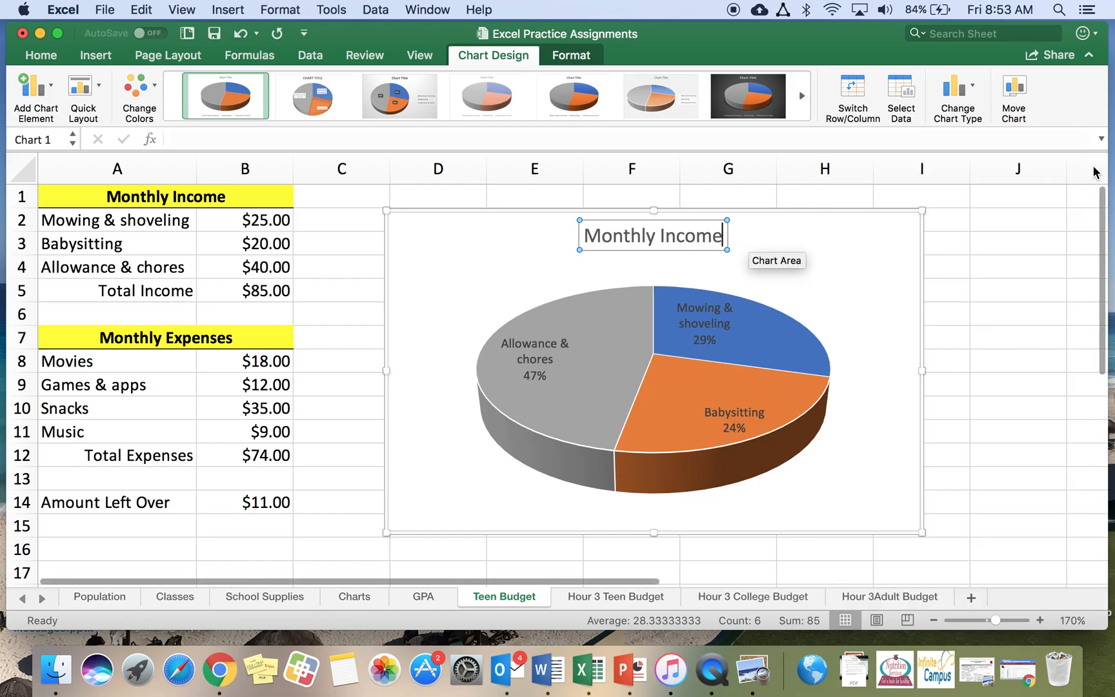
pyautogui.click(991, 492)
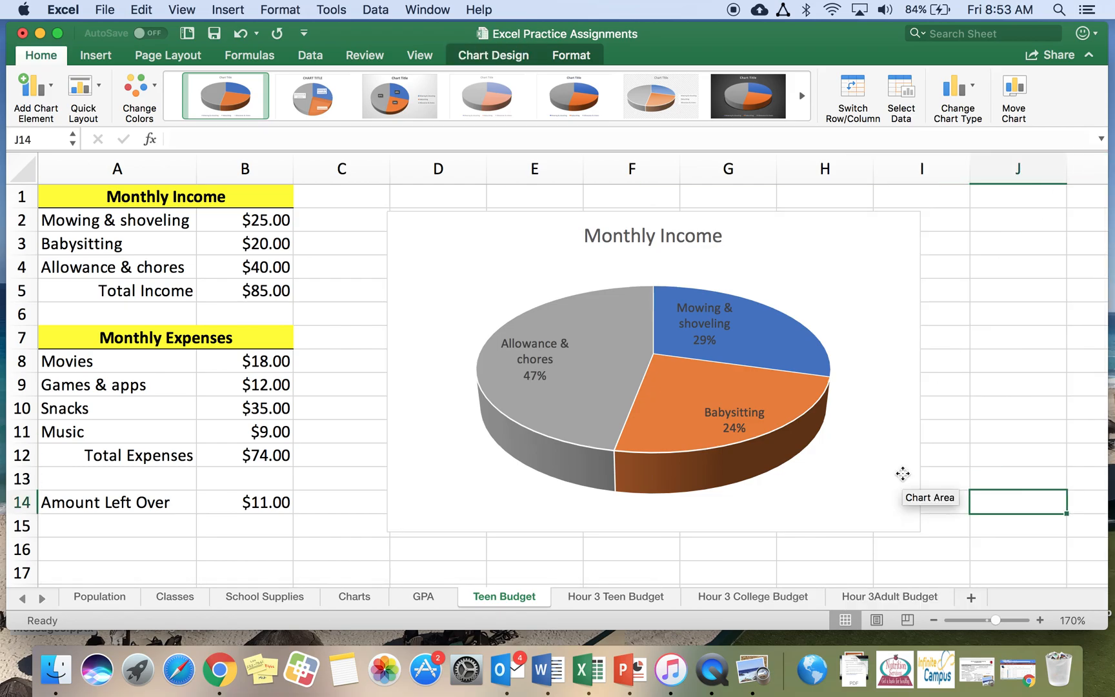
# Shrink the income chart and reposition it beside the income rows
pyautogui.click(903, 473)
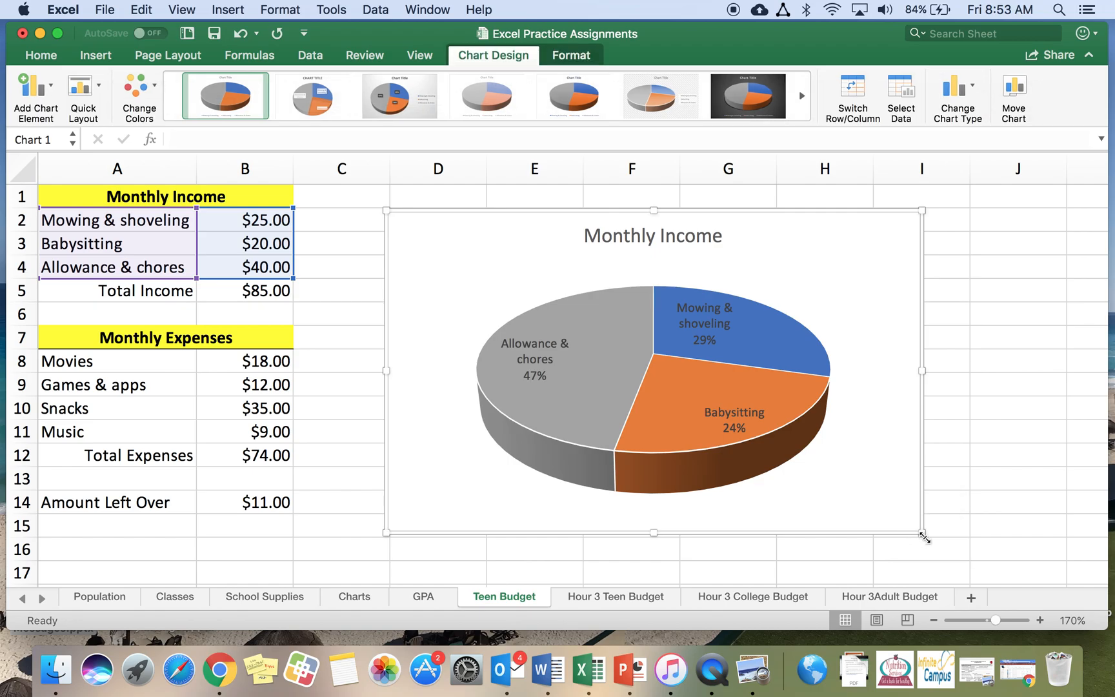
pyautogui.moveTo(923, 536); pyautogui.dragTo(774, 447)
pyautogui.moveTo(738, 357); pyautogui.dragTo(737, 342)
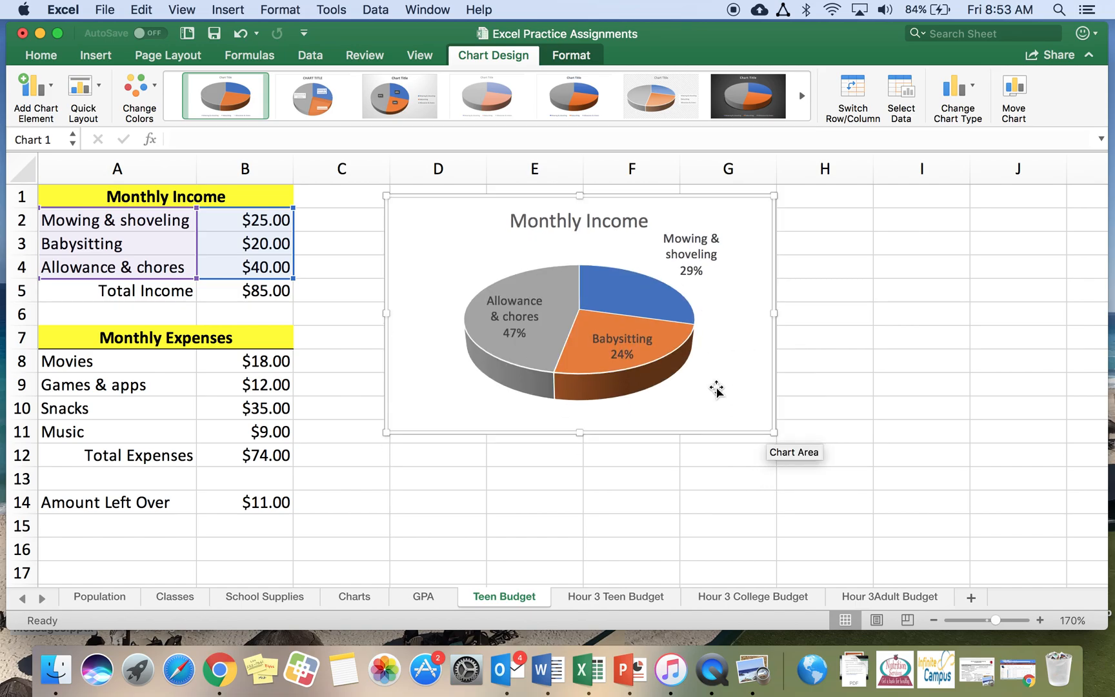
pyautogui.click(544, 515)
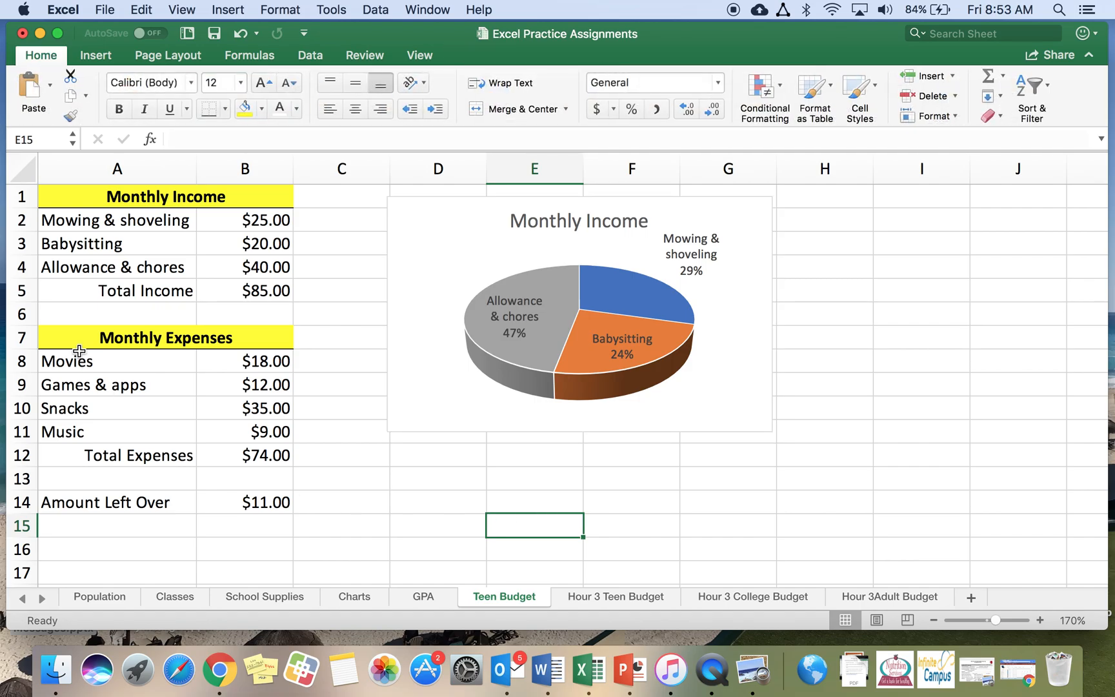
# Insert a 3-D pie chart of the expense categories and amounts in cells A8 to B11
pyautogui.scroll(-1, 195, 371)
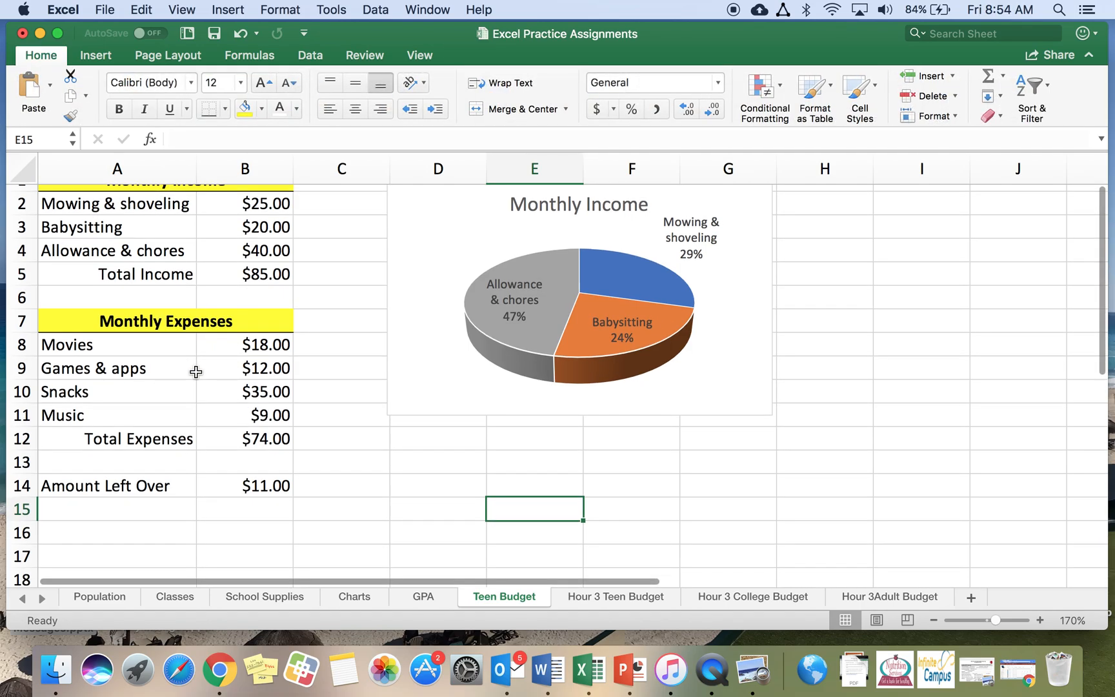
pyautogui.click(131, 342)
pyautogui.moveTo(130, 342); pyautogui.dragTo(258, 415)
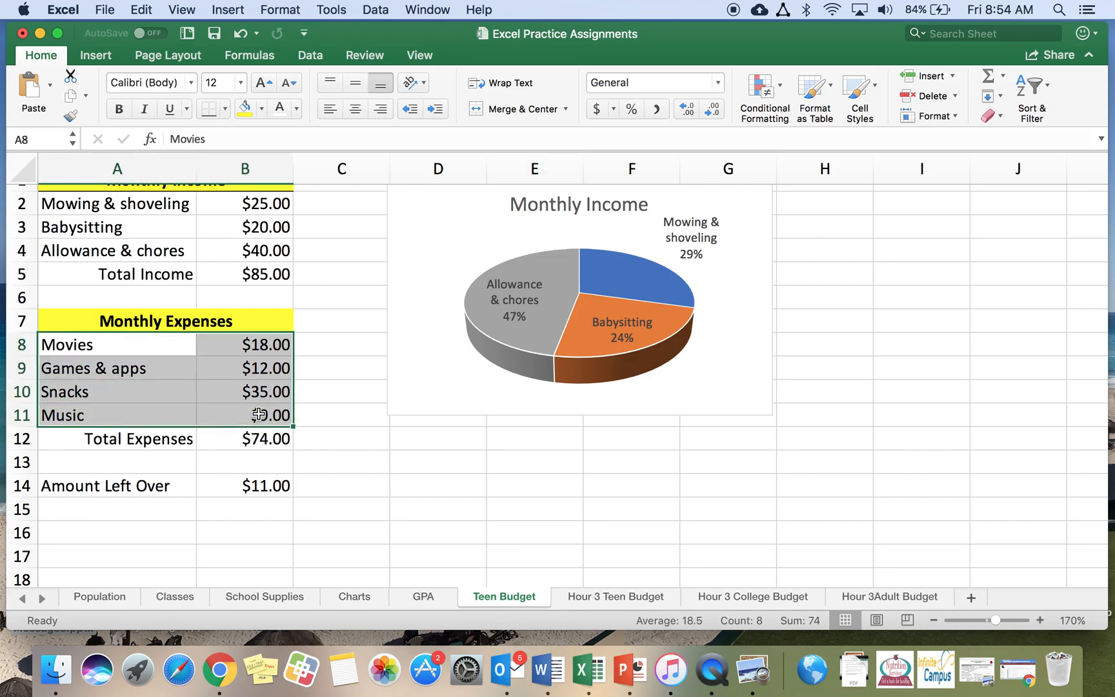
pyautogui.click(92, 55)
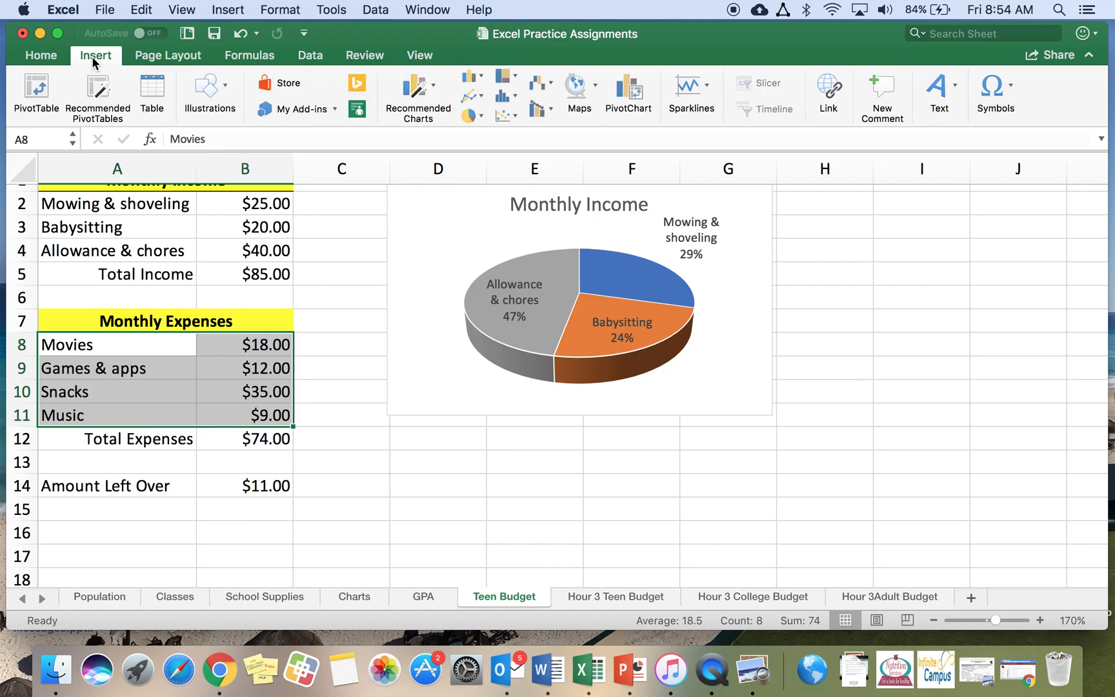
pyautogui.click(482, 116)
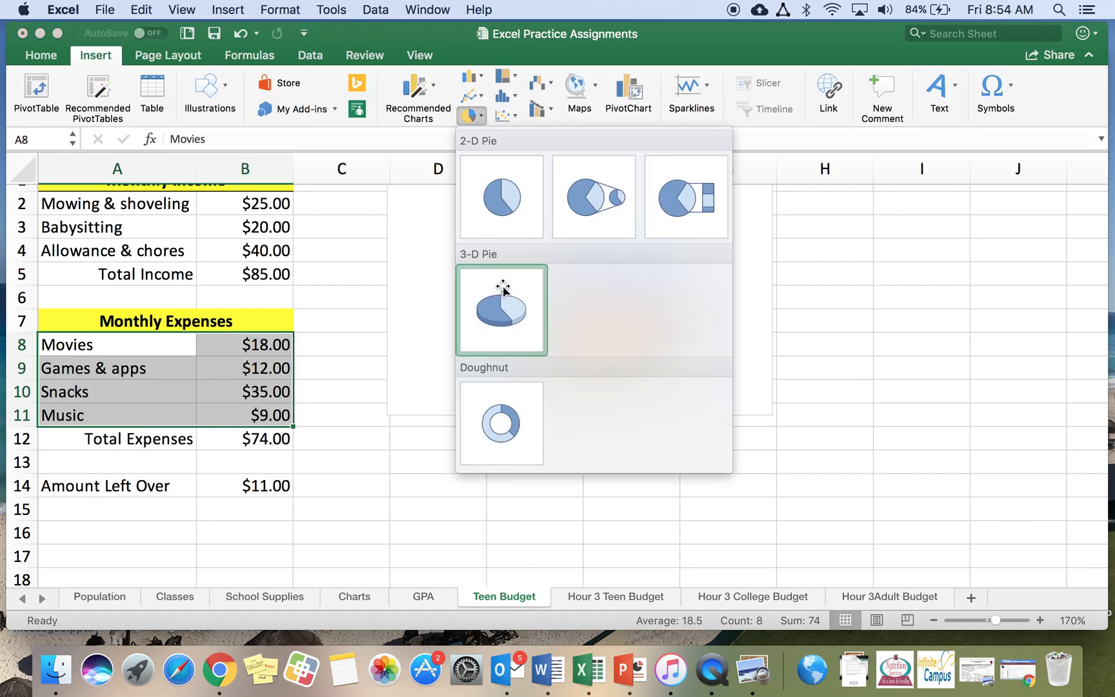
pyautogui.click(504, 309)
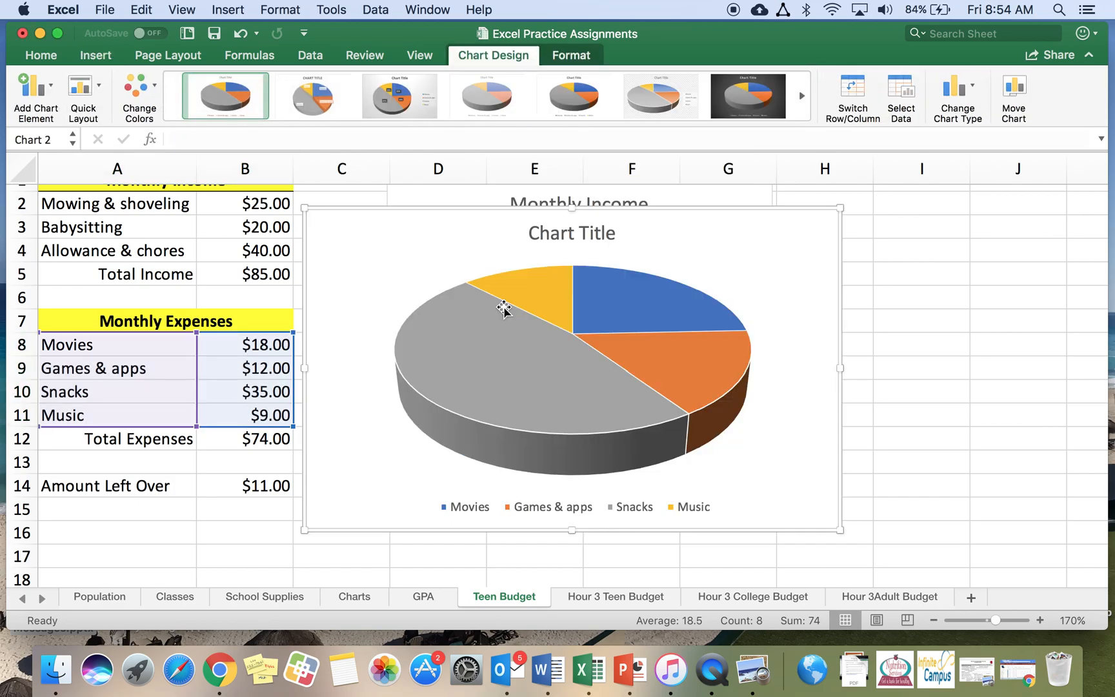
# Apply the first quick layout to the expenses chart to show category and percentage labels
pyautogui.scroll(-3, 504, 309)
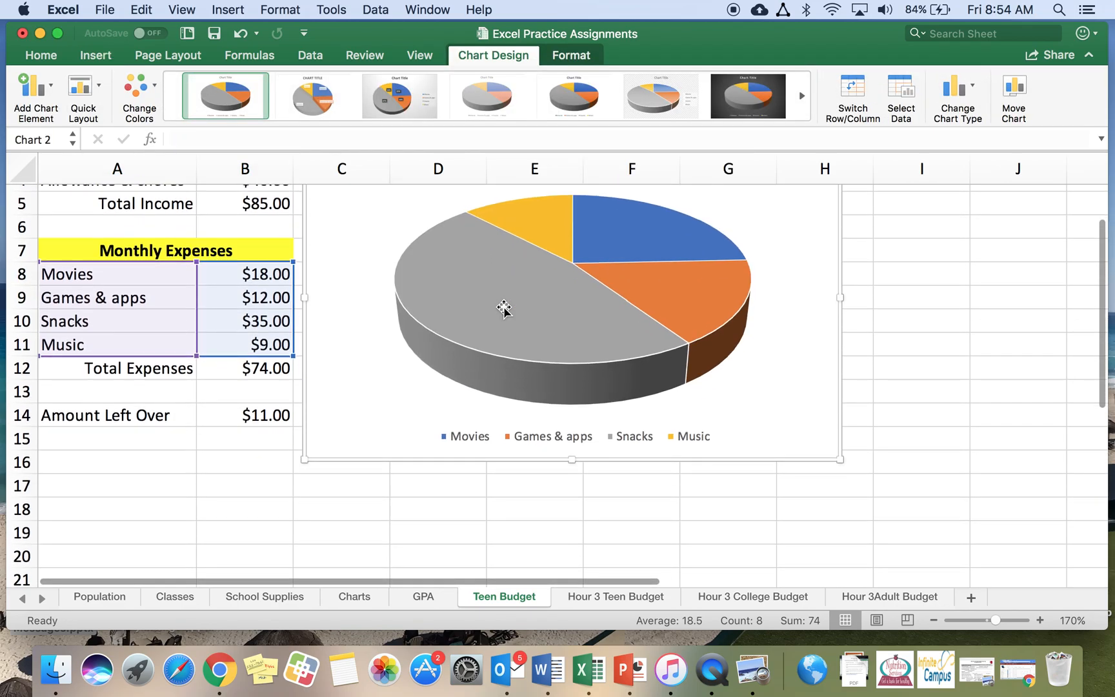
pyautogui.click(98, 87)
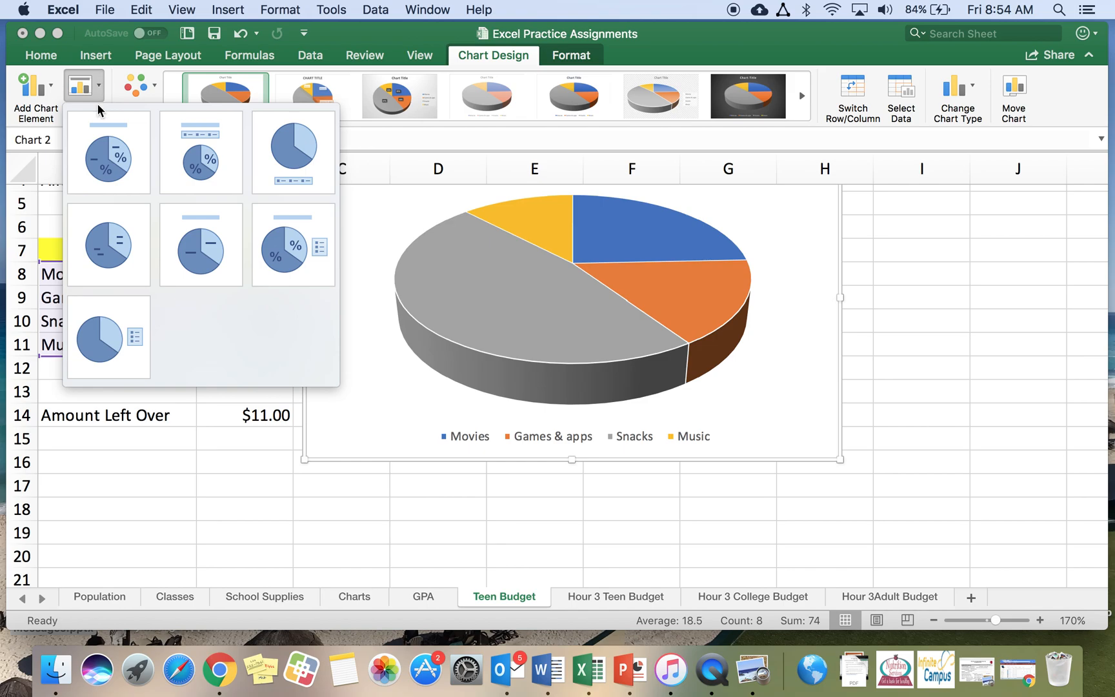
pyautogui.click(109, 155)
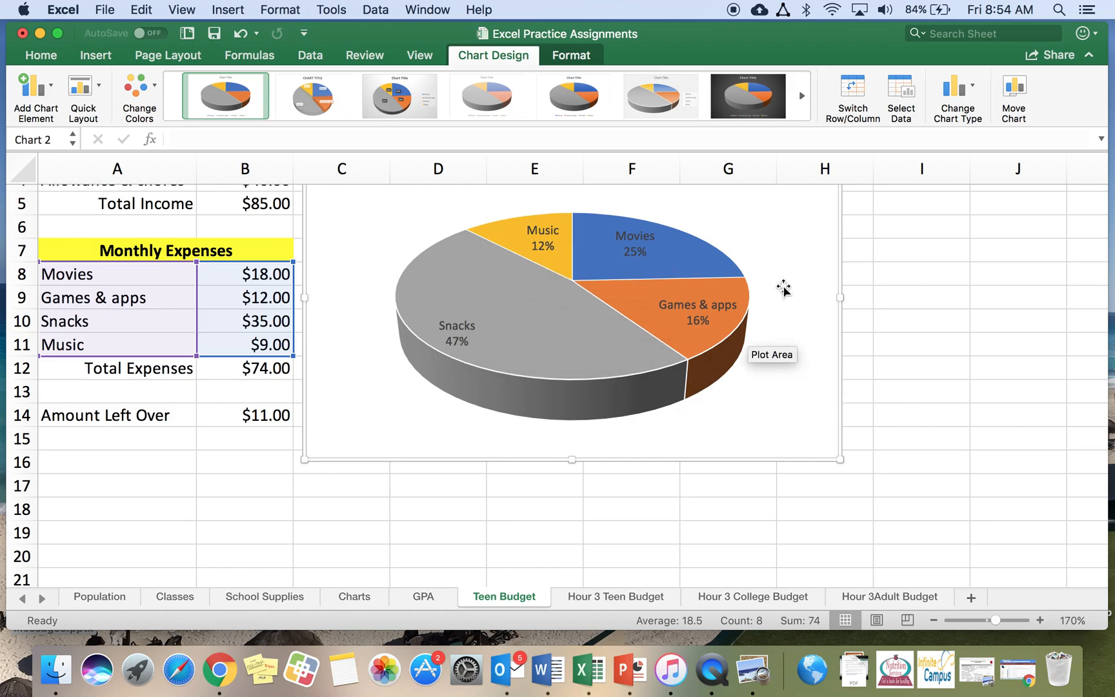
# Resize the expenses chart's plot area and move the chart below the income chart
pyautogui.moveTo(786, 319); pyautogui.dragTo(776, 275)
pyautogui.click(817, 308)
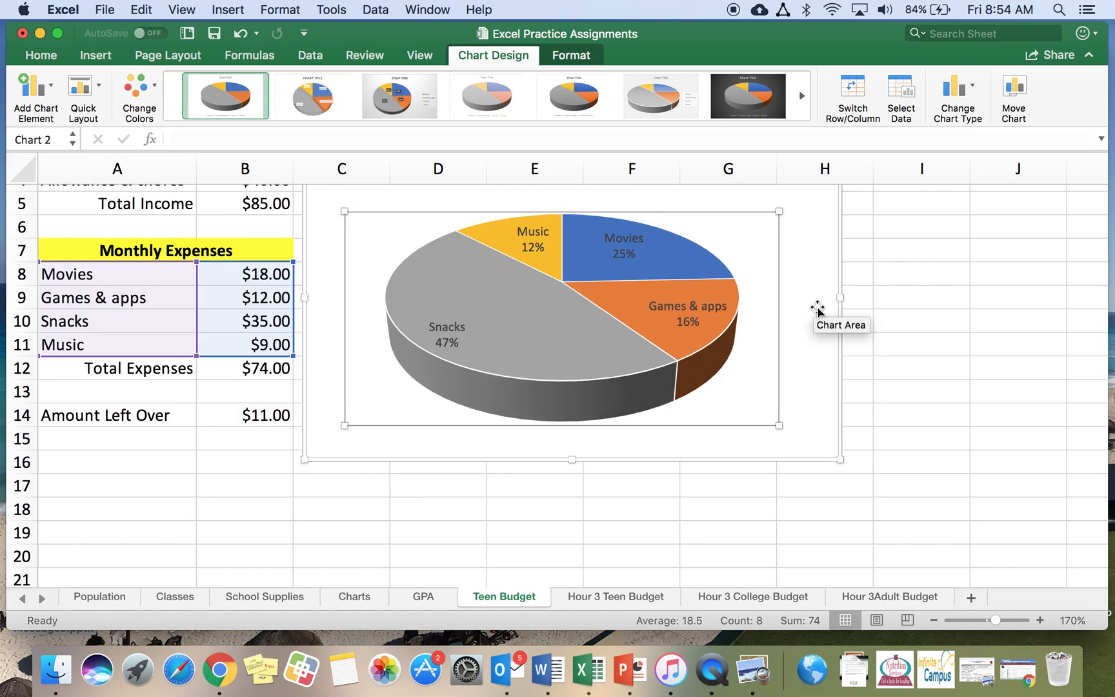
pyautogui.moveTo(817, 308); pyautogui.dragTo(846, 474)
pyautogui.scroll(-7, 846, 474)
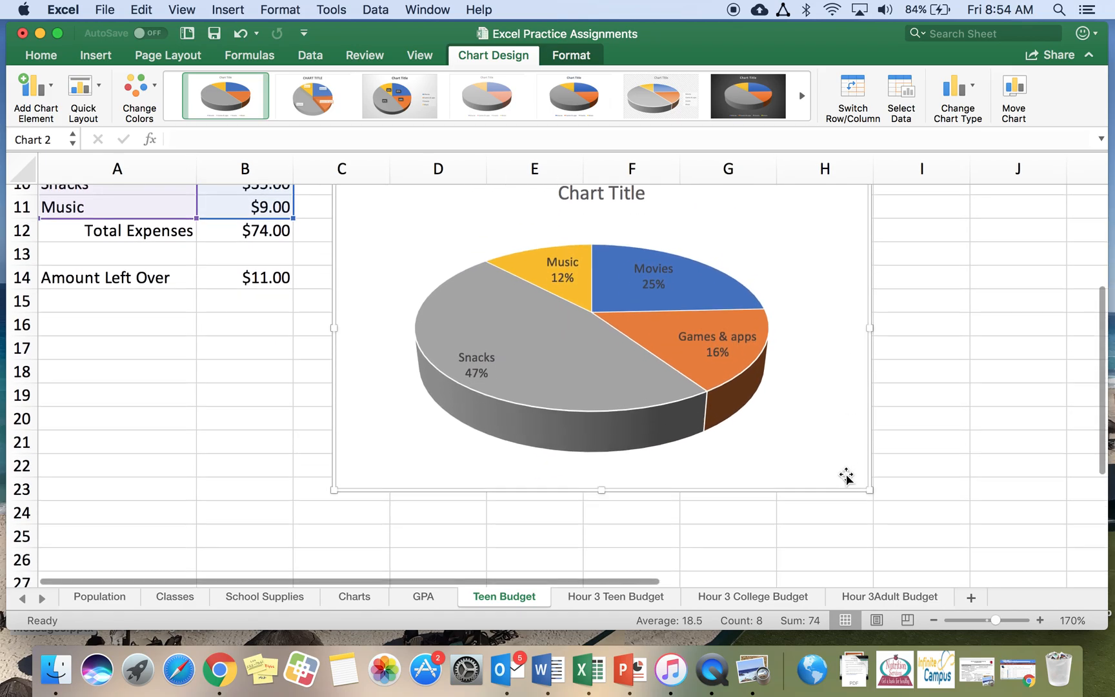
pyautogui.scroll(2, 845, 474)
pyautogui.scroll(1, 846, 474)
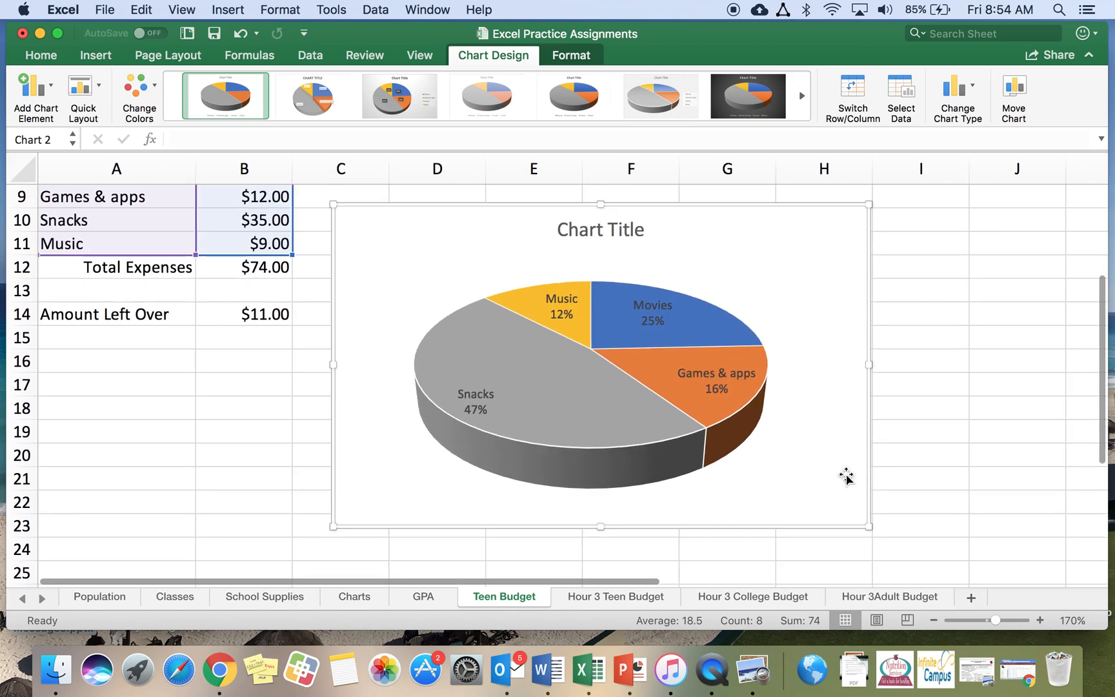
pyautogui.moveTo(334, 205); pyautogui.dragTo(350, 257)
# Change the expenses chart title to Monthly Expenses
pyautogui.click(599, 283)
pyautogui.tripleClick(592, 287)
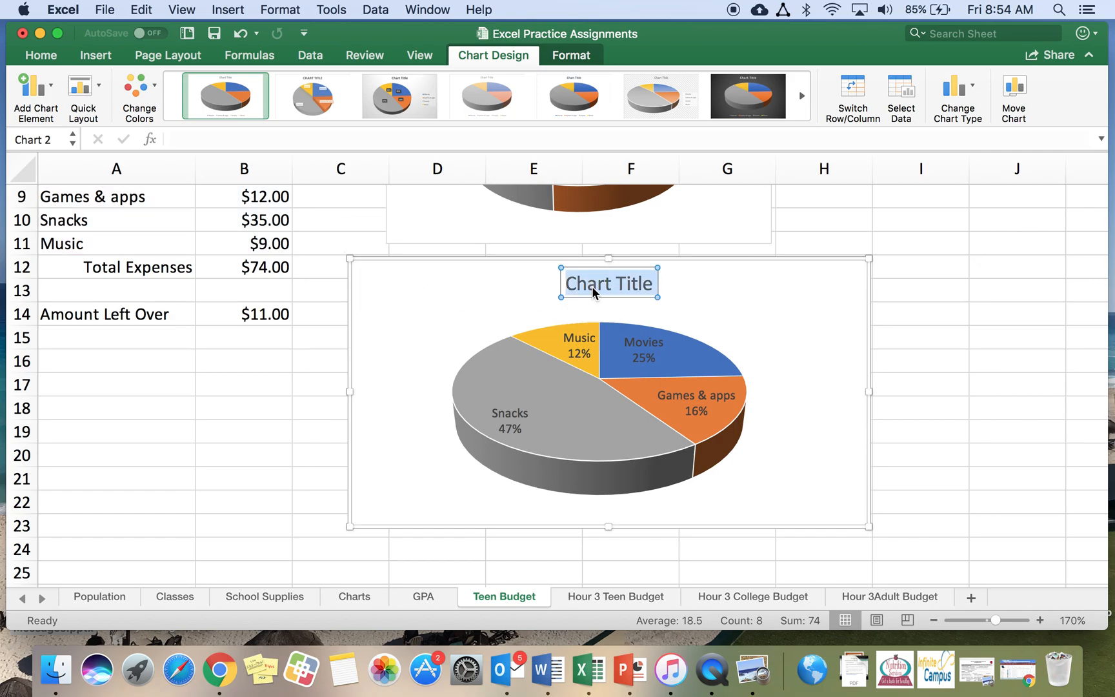
pyautogui.write('Monthly ')
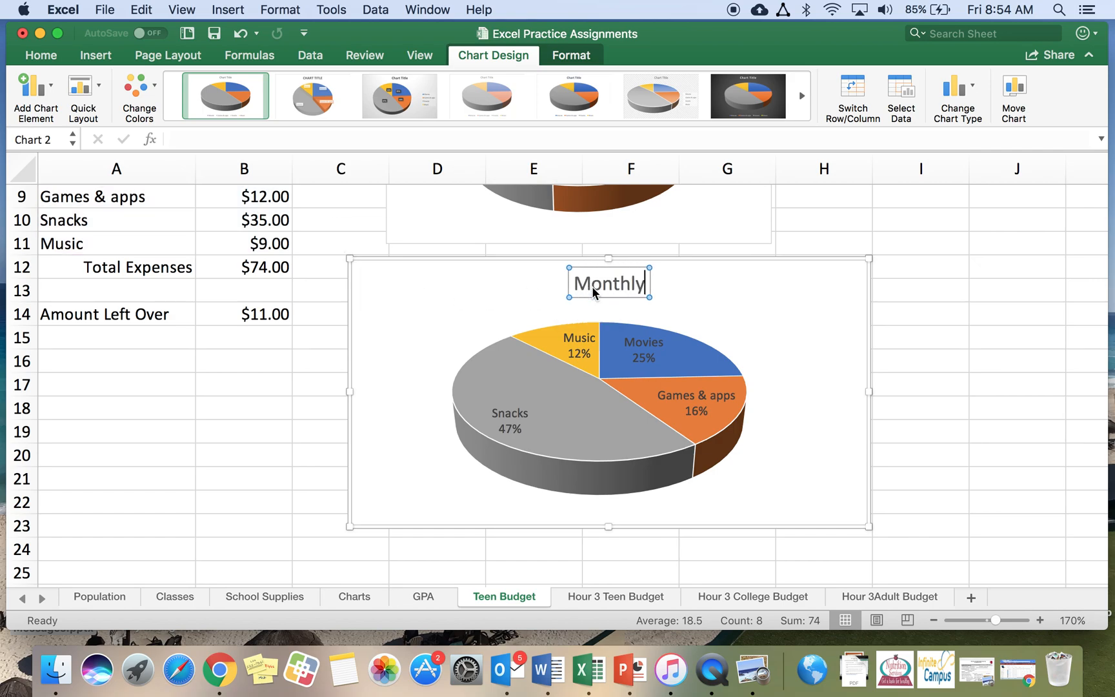
pyautogui.write('Expenses')
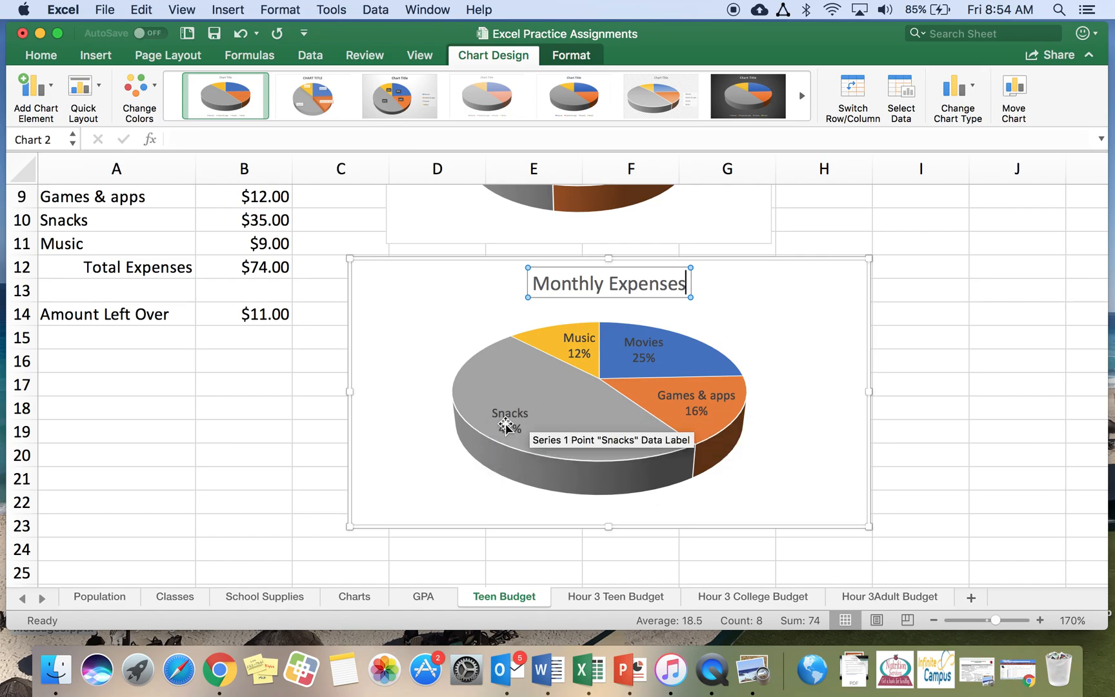
pyautogui.click(165, 362)
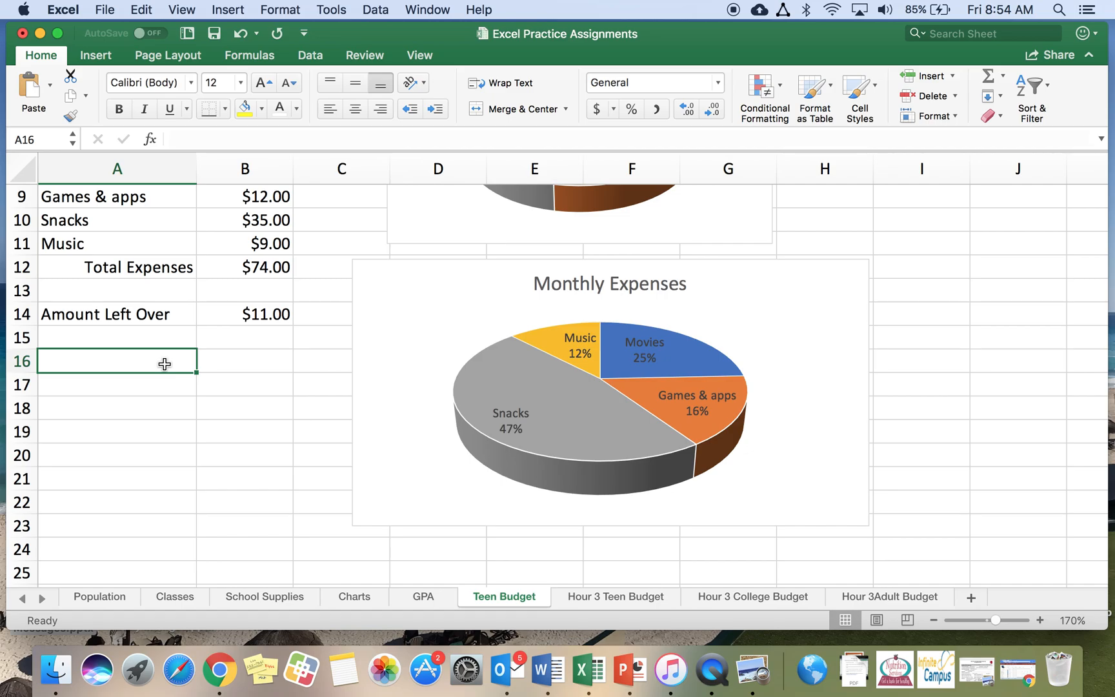
# Enter the sentence "This teenager earns $85 in one month." in cell A25
pyautogui.scroll(5, 164, 364)
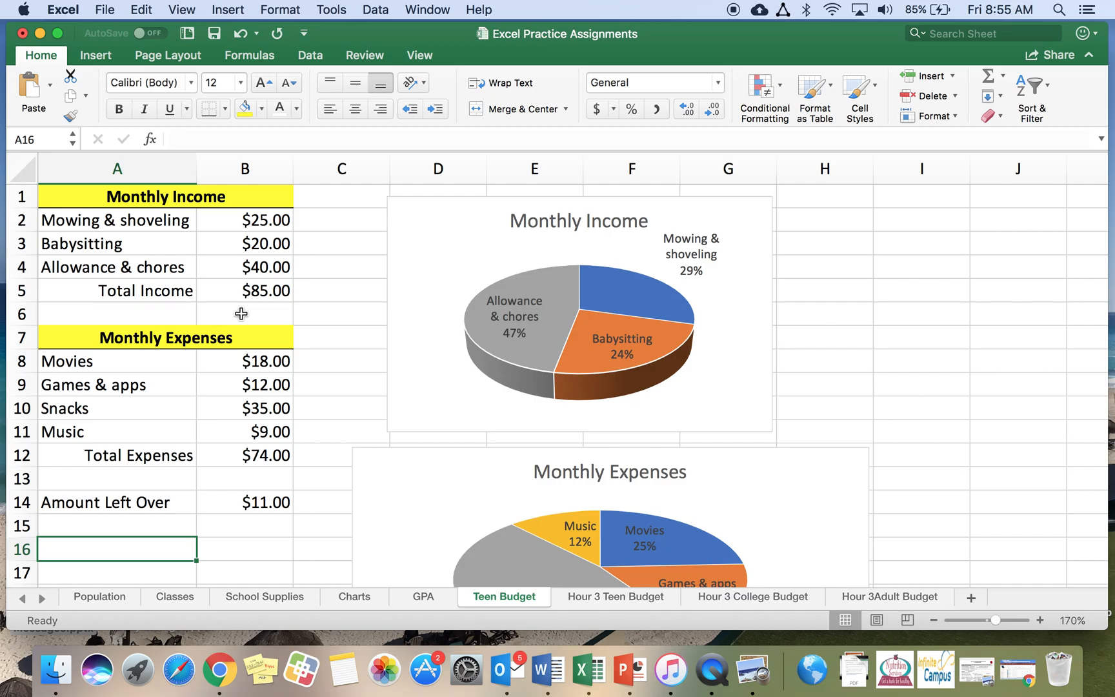
pyautogui.scroll(-5, 241, 426)
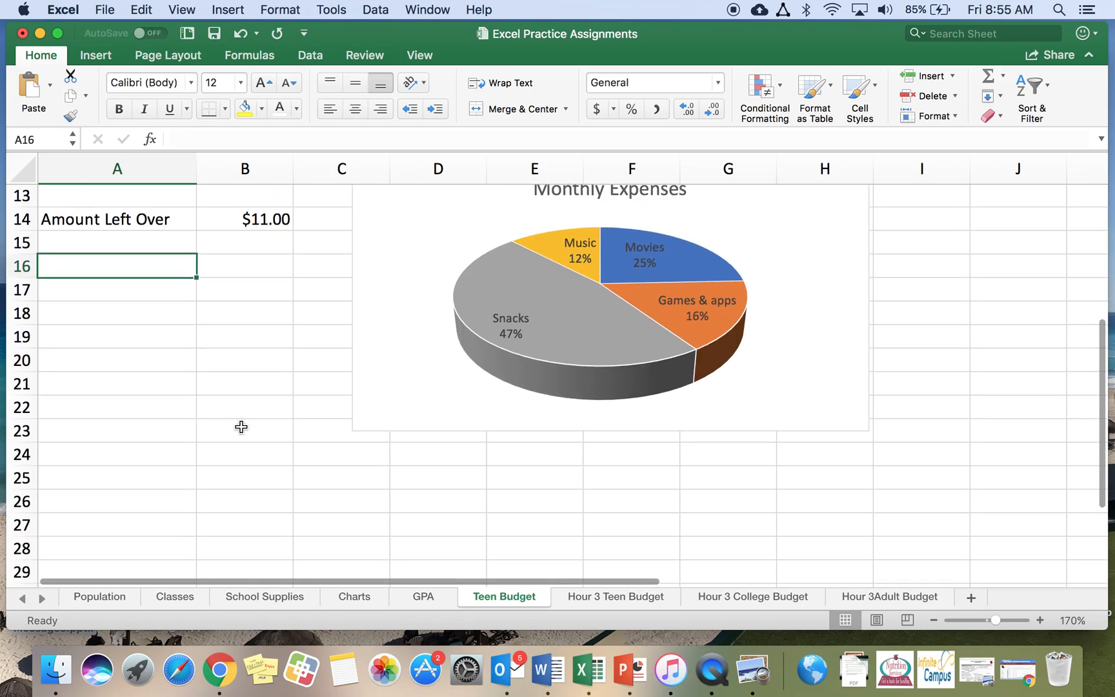
pyautogui.click(108, 476)
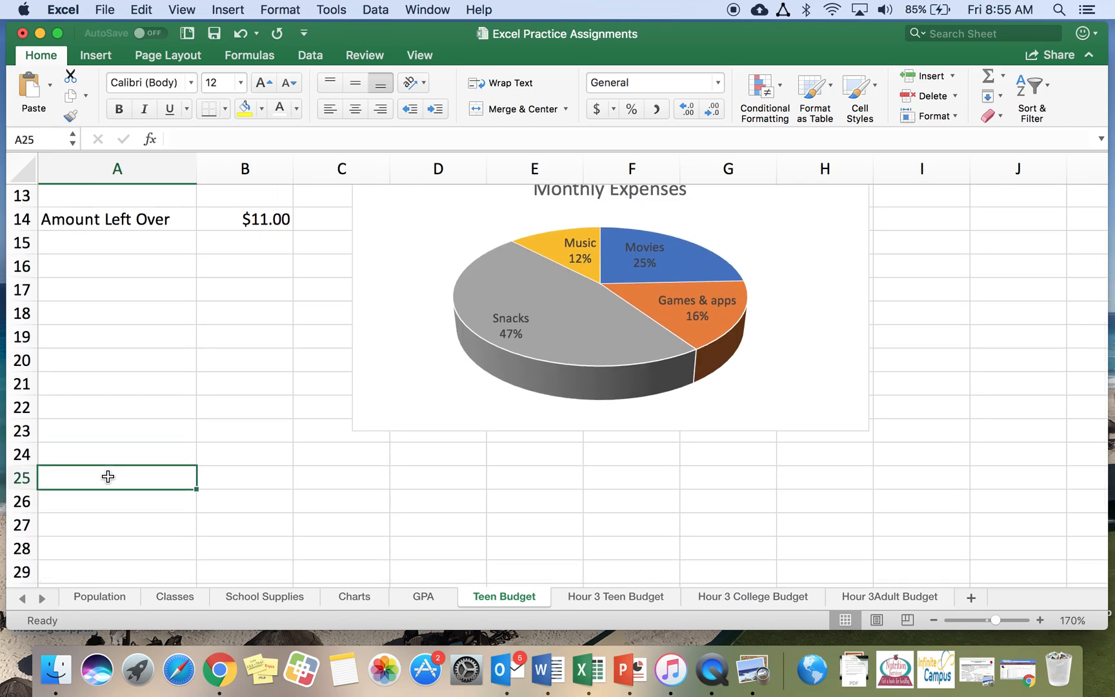
pyautogui.write('This teenager')
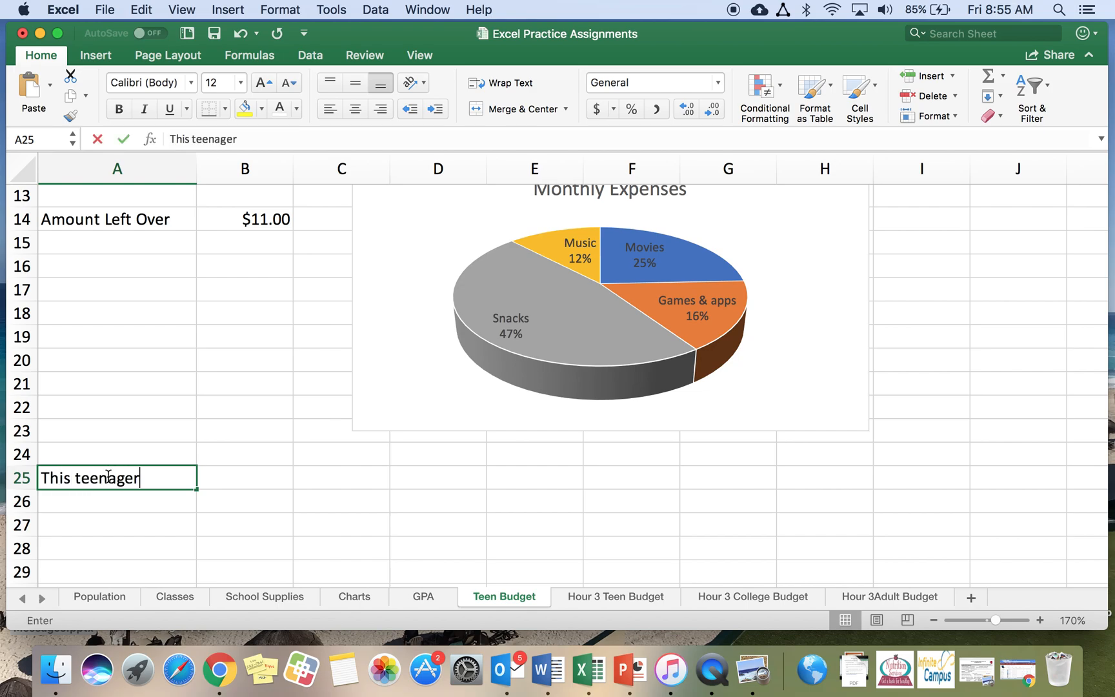
pyautogui.write(' earns $85 in one month.')
pyautogui.press('Return')
# Enter the sentence "They spent $74, so they had $11 left over." in cell A26
pyautogui.write('They spent $74')
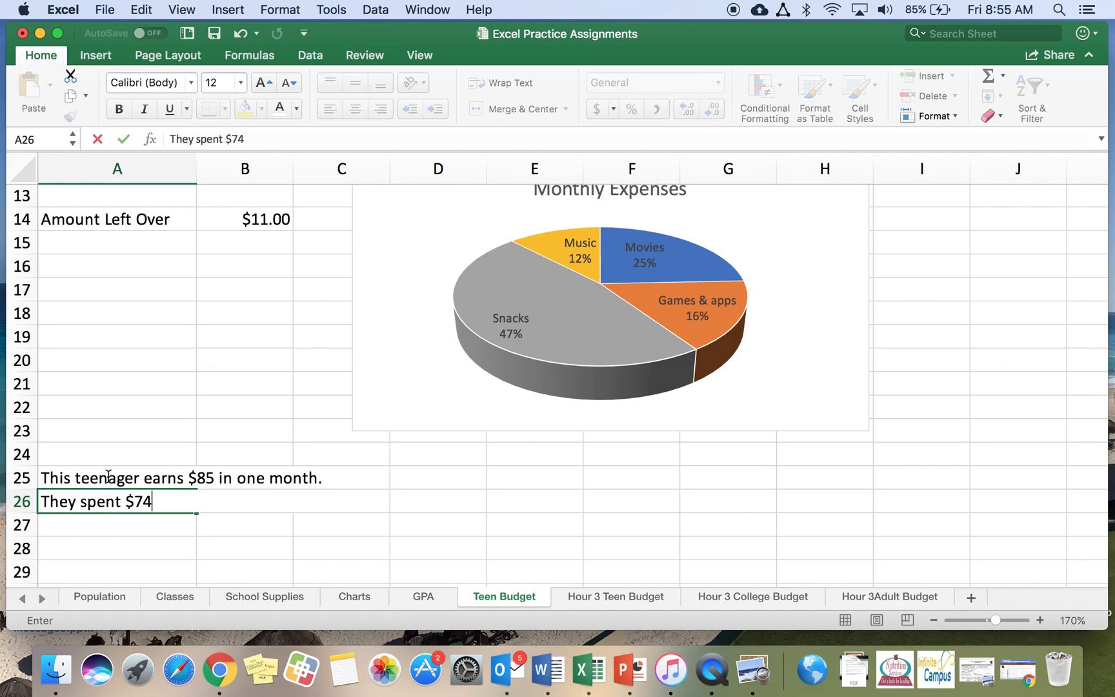
pyautogui.write(', so they h')
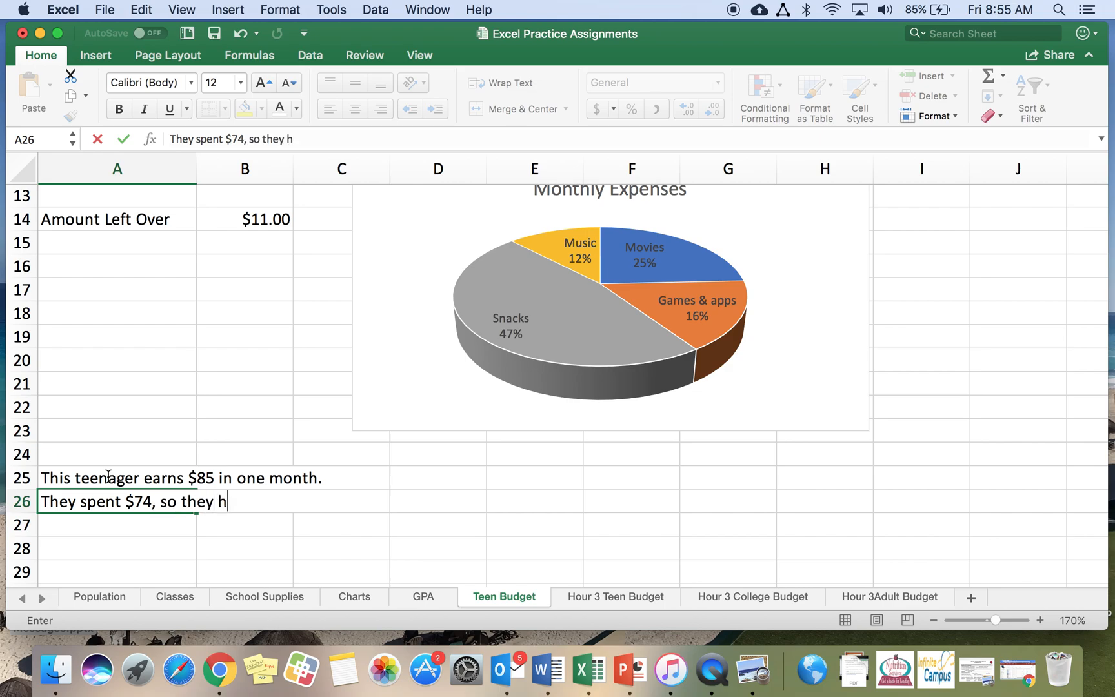
pyautogui.write('ad $11 left over.')
pyautogui.press('Return')
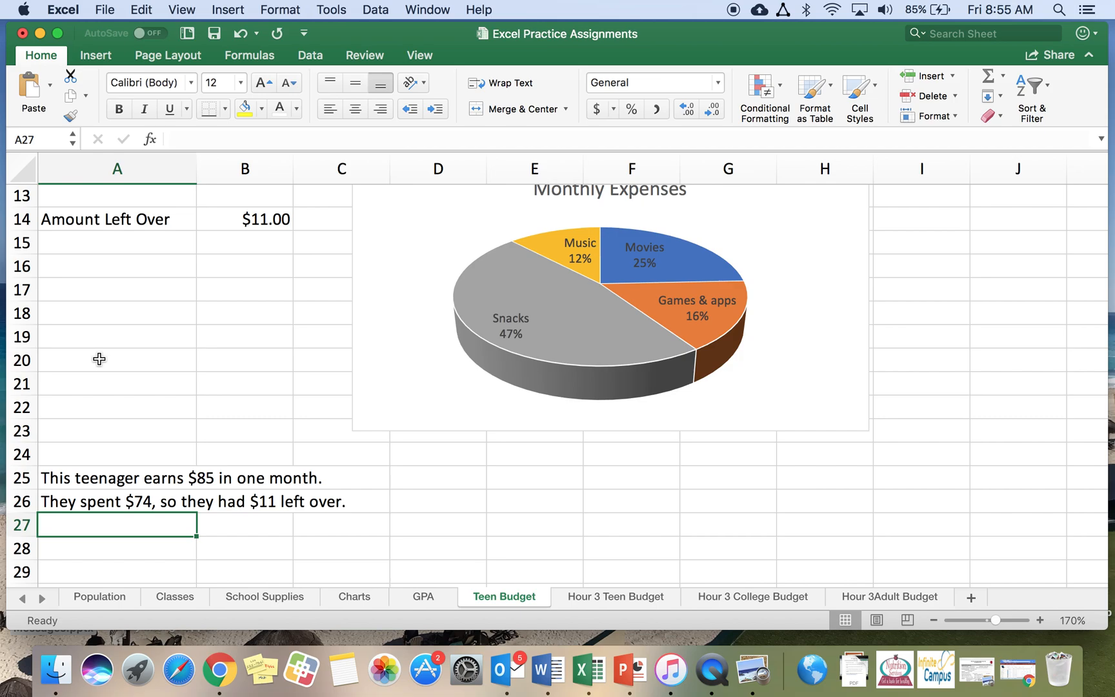
# Enter the sentence "They can put the $11 into a savings account, so they can buy something big later on." in cell A27
pyautogui.hotkey('shift', 'Right')
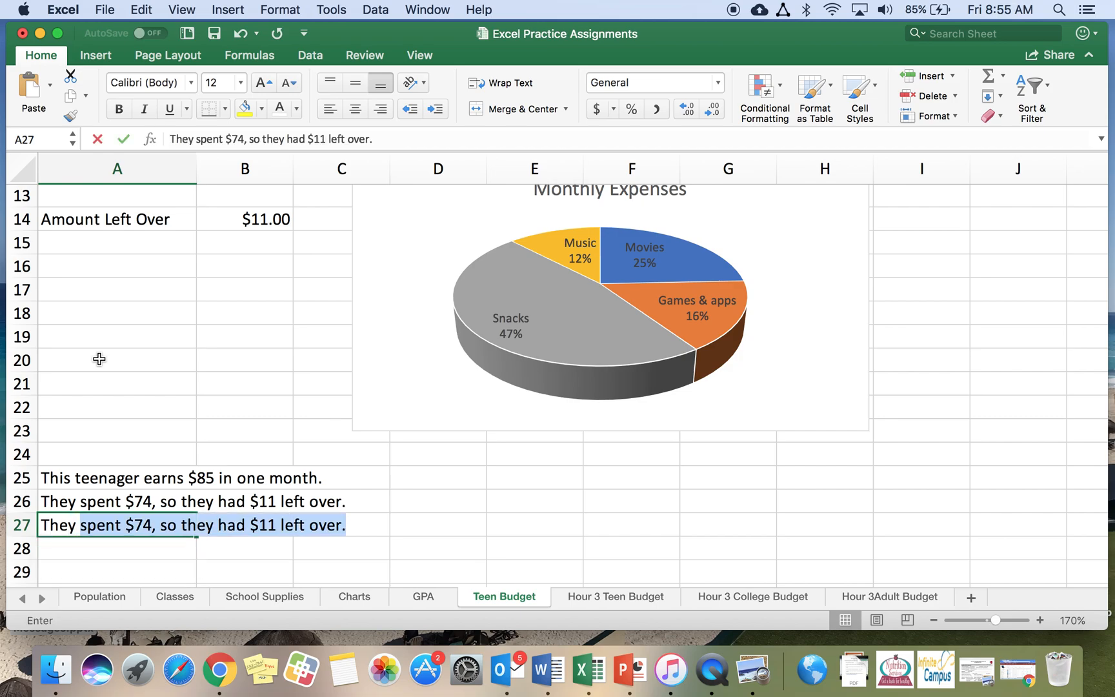
pyautogui.write('can put he')
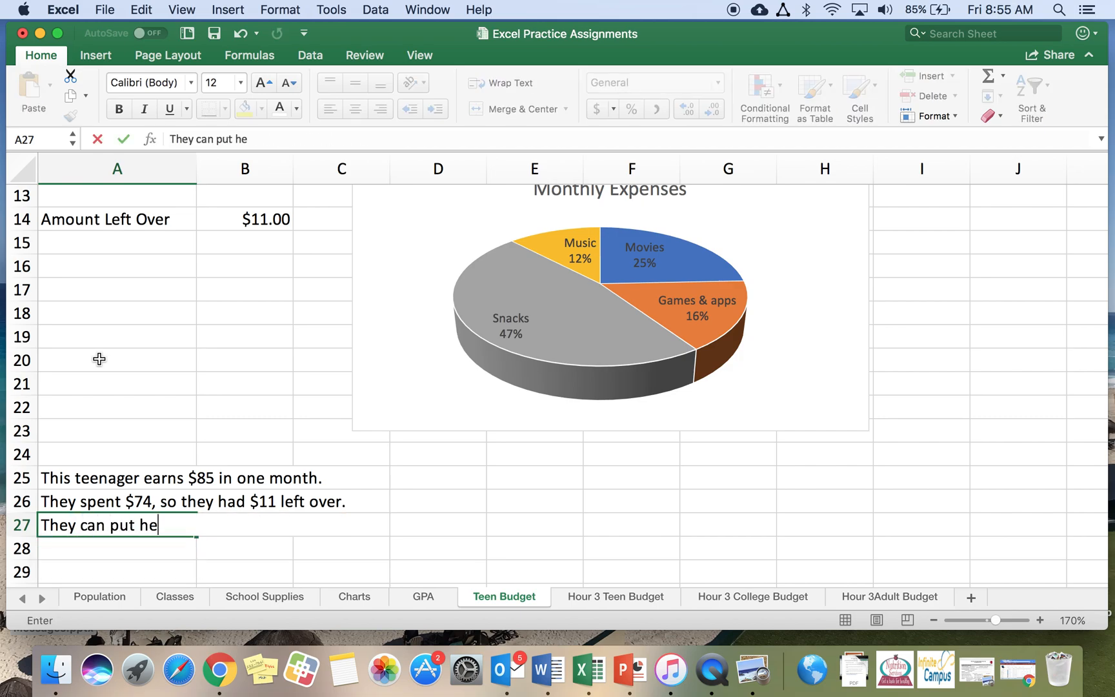
pyautogui.press('BackSpace')
pyautogui.press('BackSpace')
pyautogui.write('the $11 ')
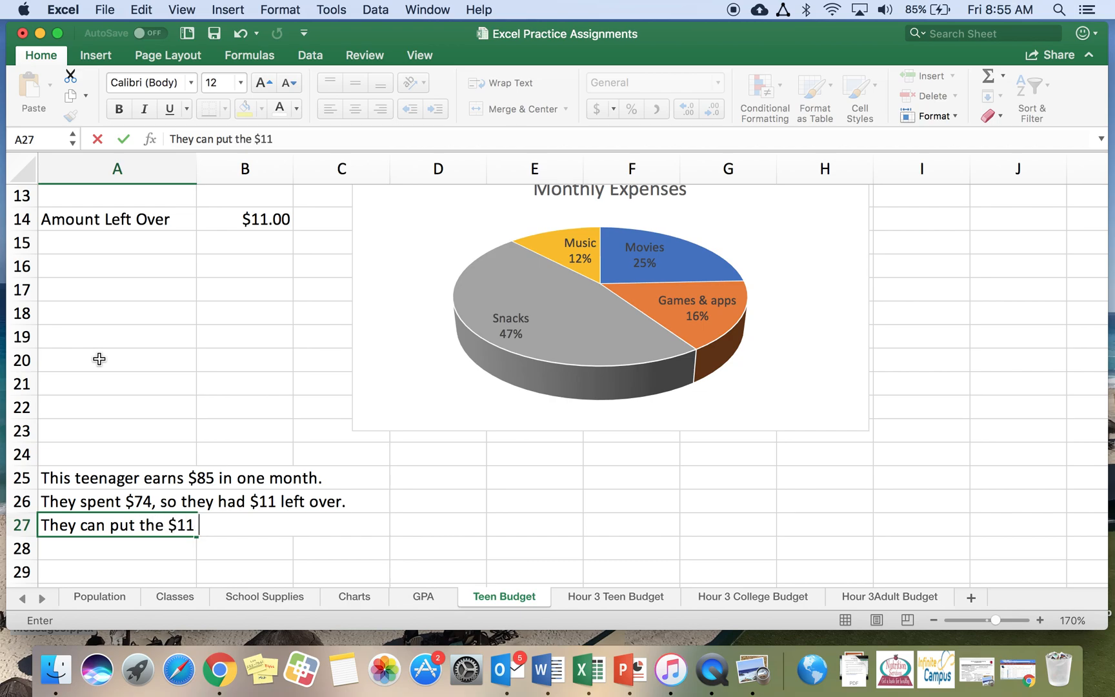
pyautogui.write('into a savings account, so they can ')
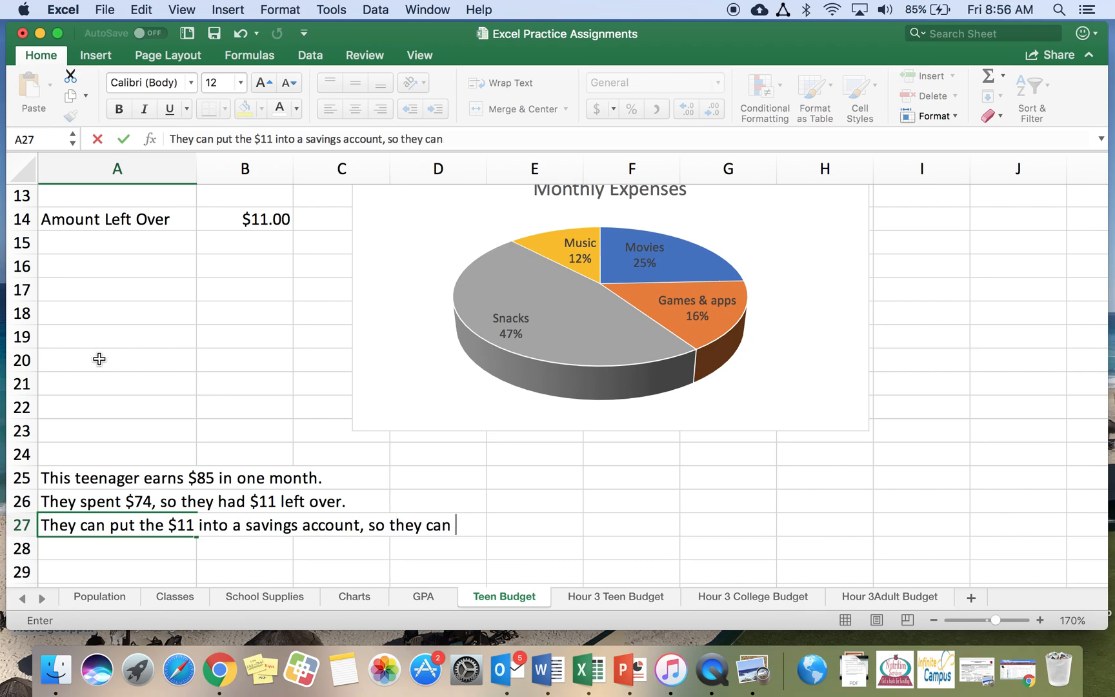
pyautogui.write('buy something ')
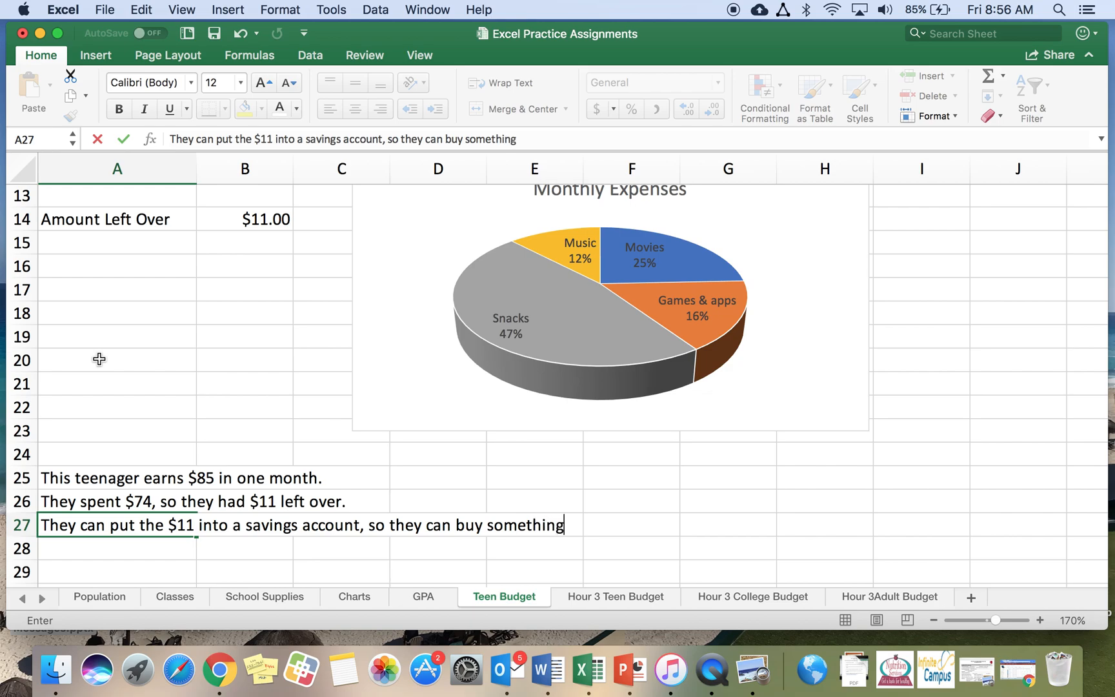
pyautogui.write('beg')
pyautogui.press('BackSpace')
pyautogui.press('BackSpace')
pyautogui.write('ig later')
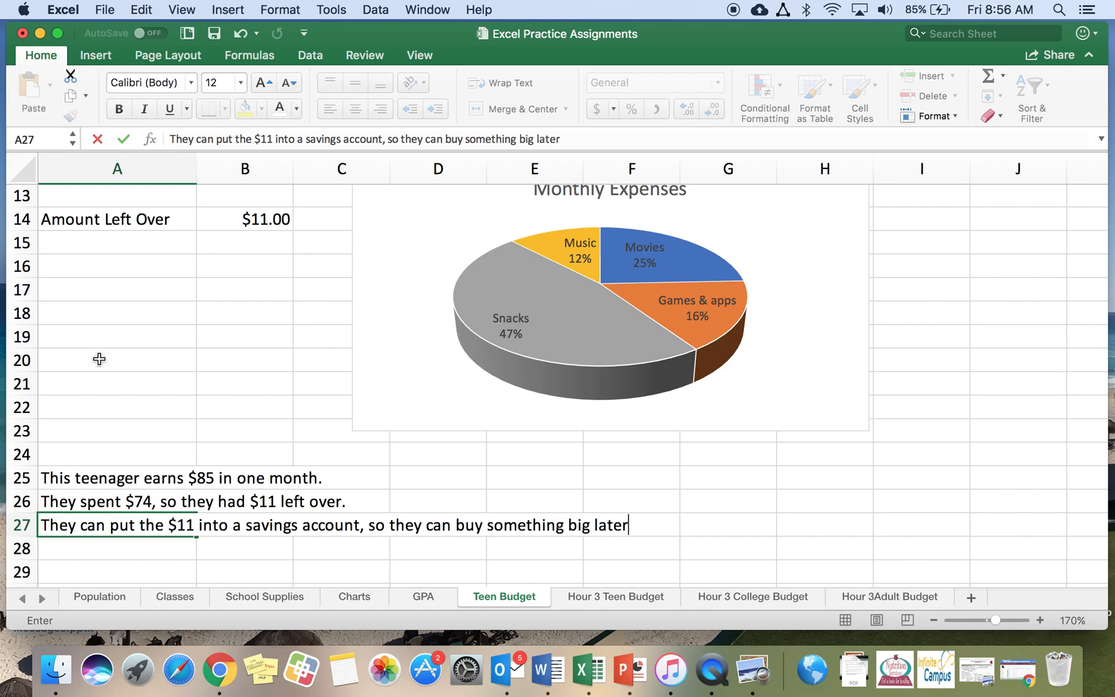
pyautogui.write(' on.')
pyautogui.press('Return')
# Enter the sentence "Most of their money is spent on snacks, so maybe they should eat less if they want to save money." in cell A28
pyautogui.write('Most of they')
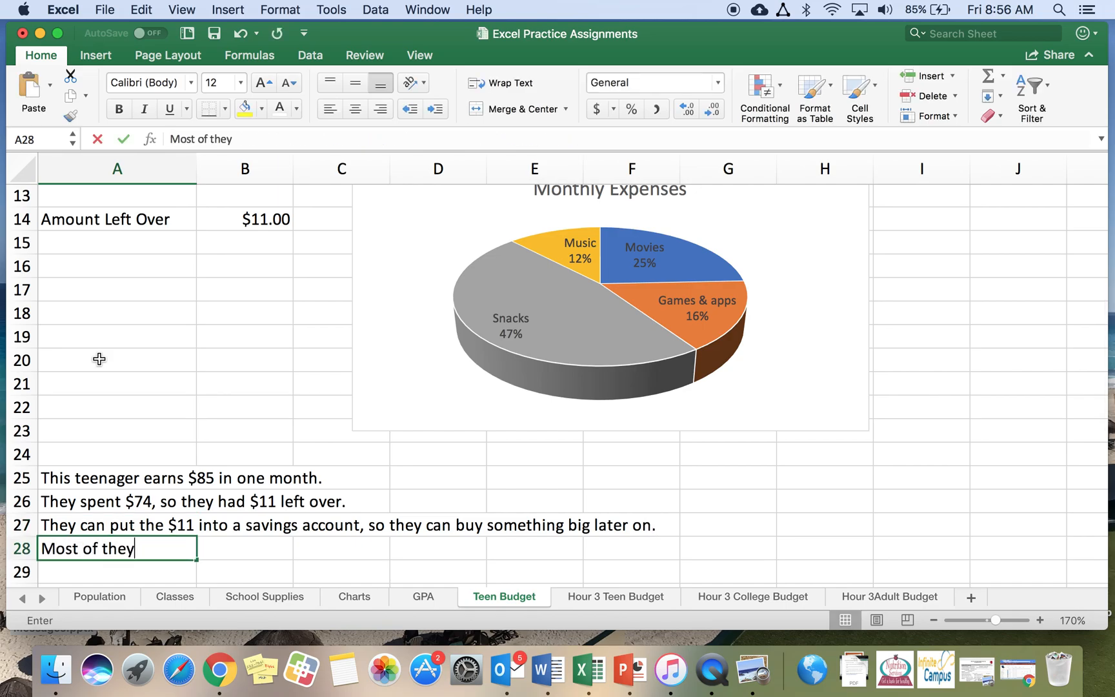
pyautogui.press('BackSpace')
pyautogui.write('ir')
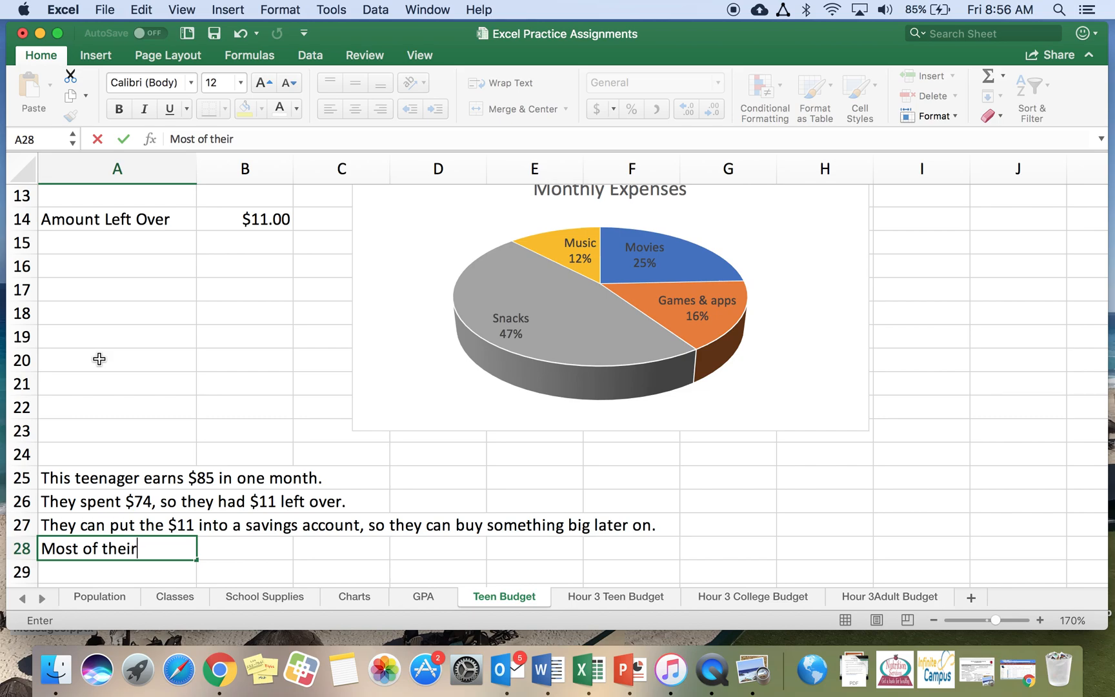
pyautogui.write(' money is spen')
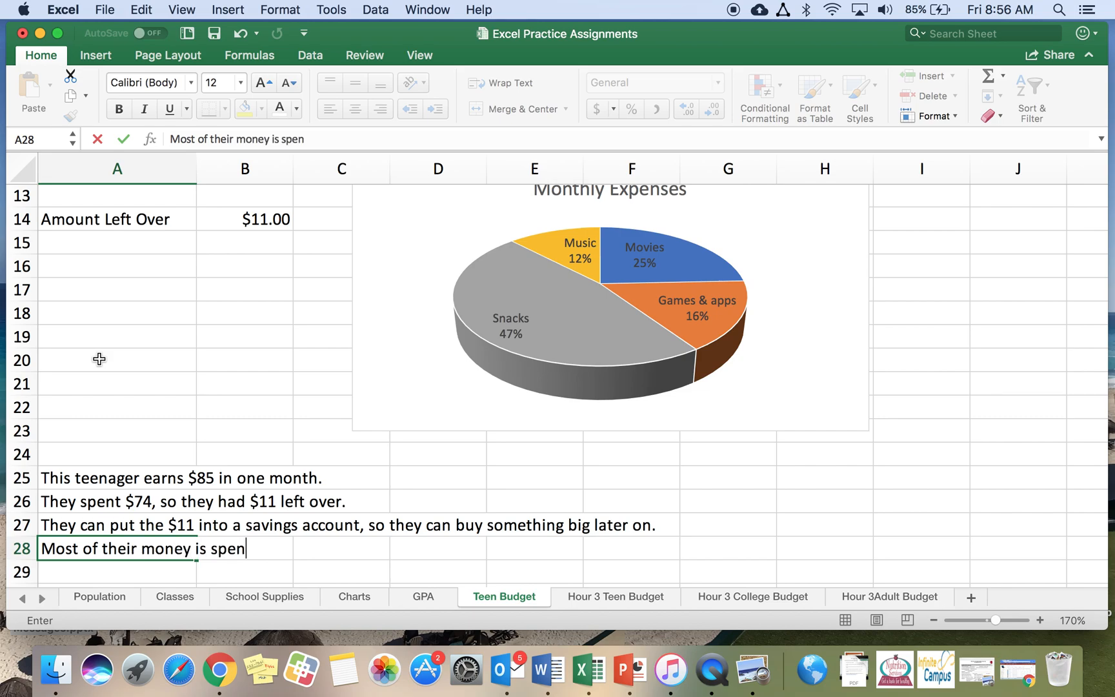
pyautogui.write('t on snacks, so my')
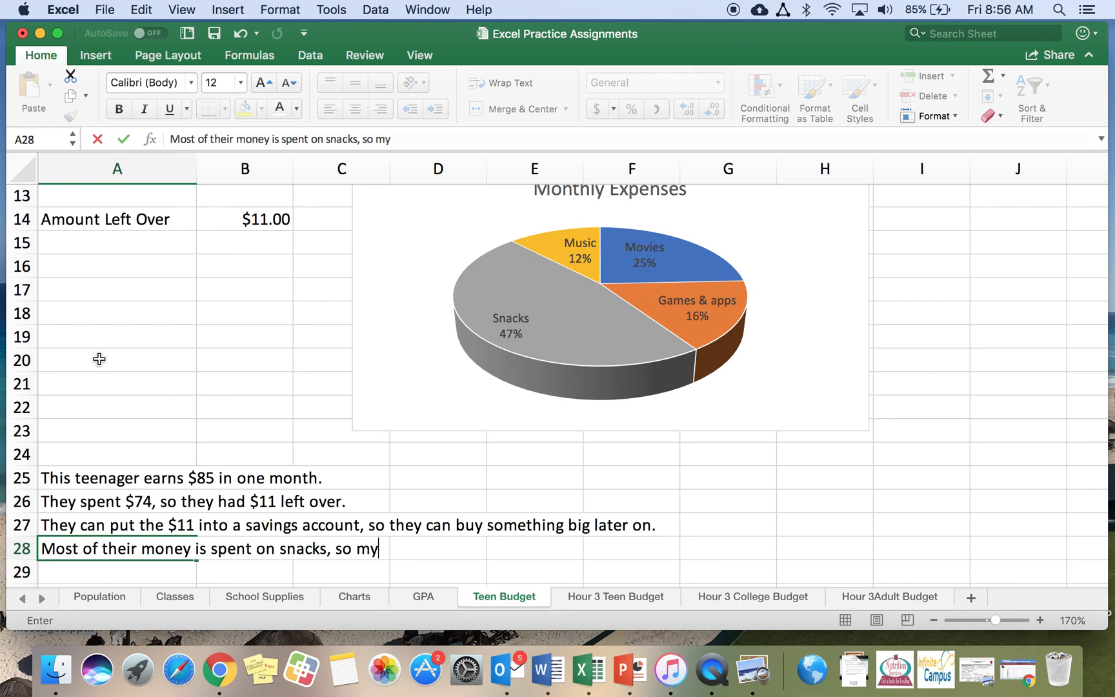
pyautogui.press('BackSpace')
pyautogui.write('aybe they should eat')
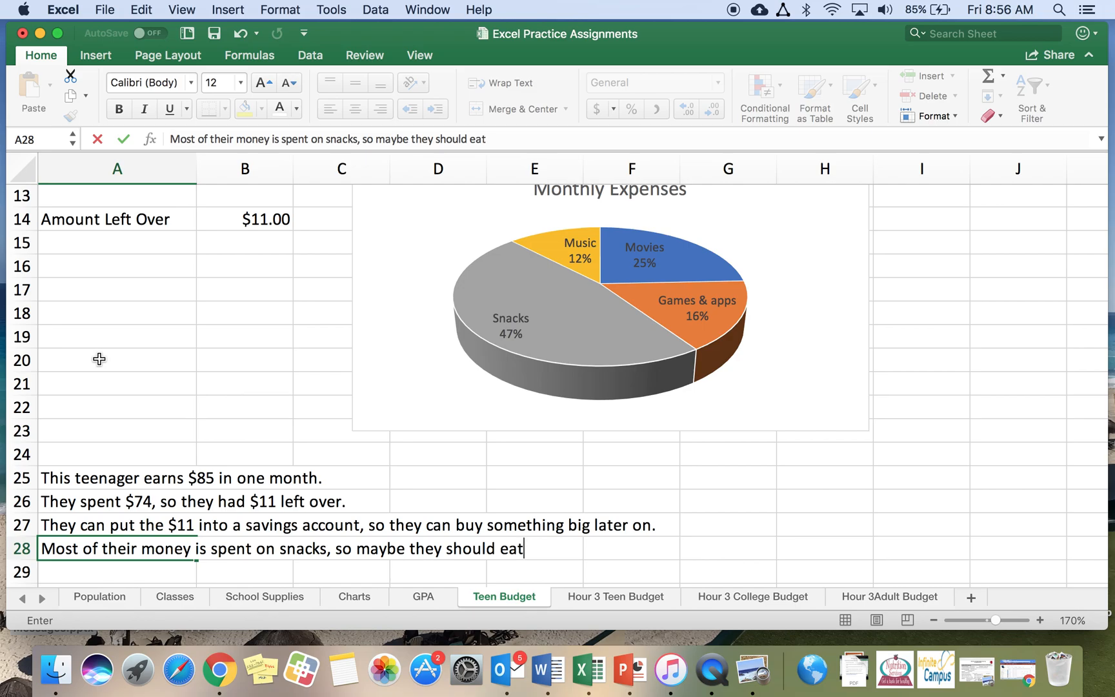
pyautogui.write(' less if they ')
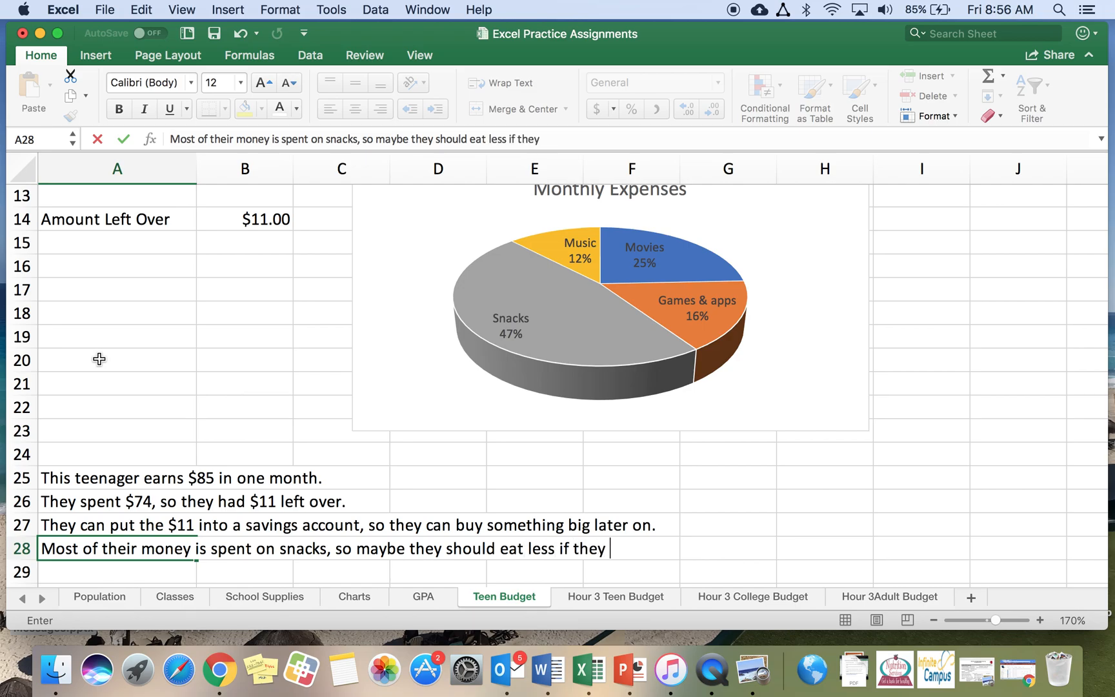
pyautogui.write('want to save money.')
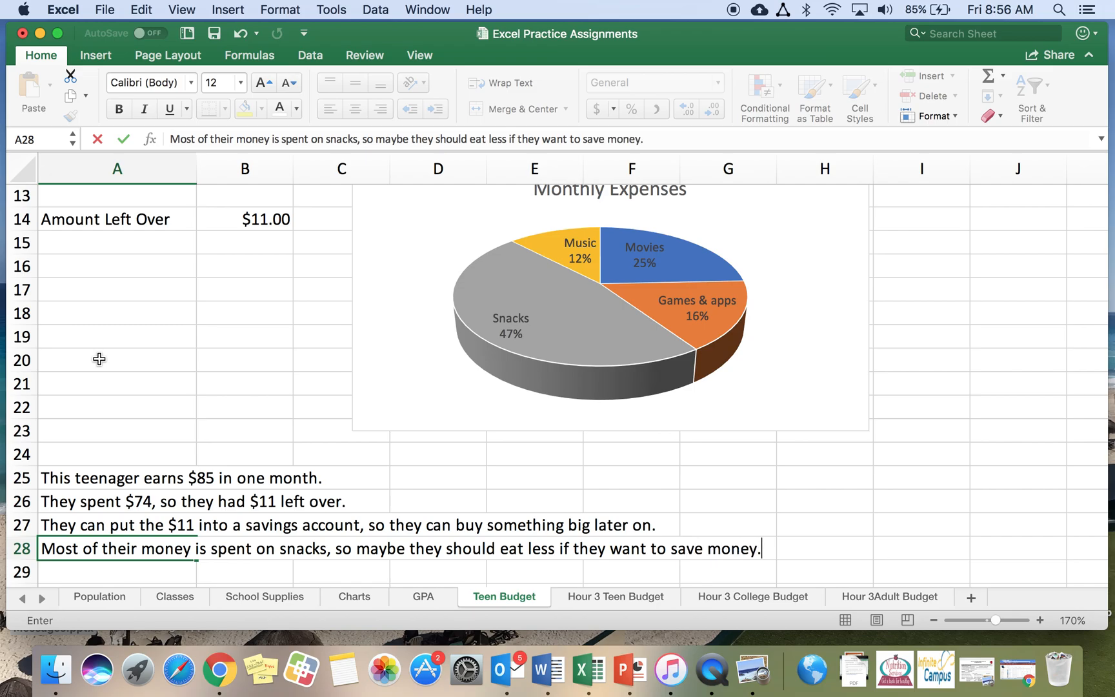
pyautogui.press('Return')
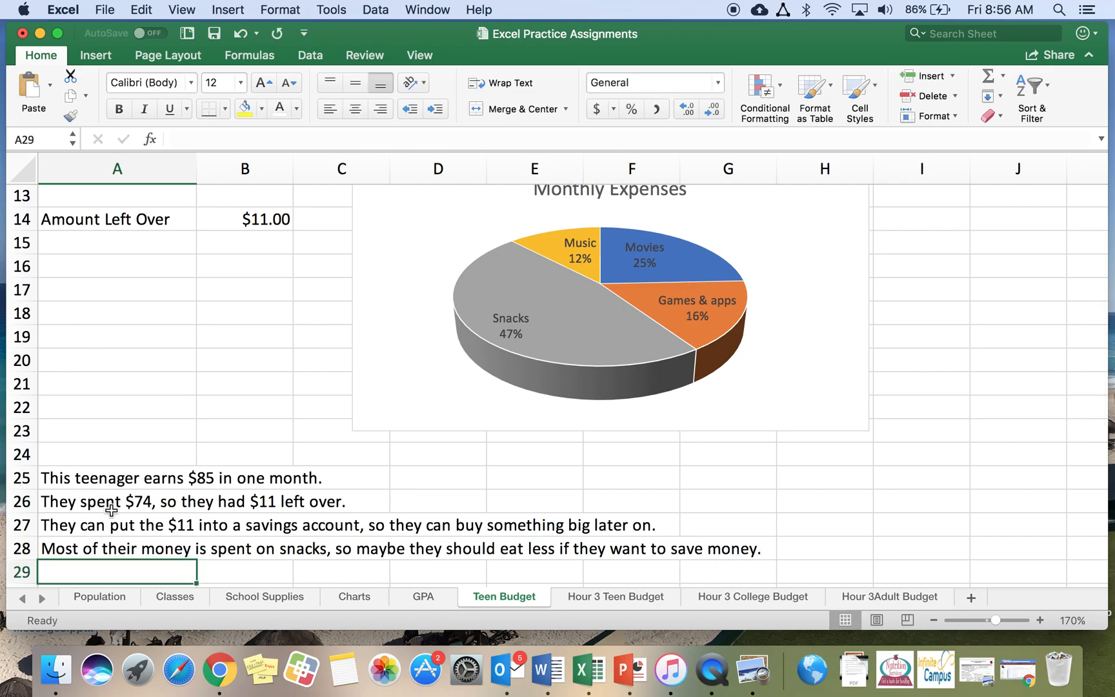
# Enter the labels Income, Expenses and Budget in cells A30, A31 and A32
pyautogui.scroll(5, 184, 411)
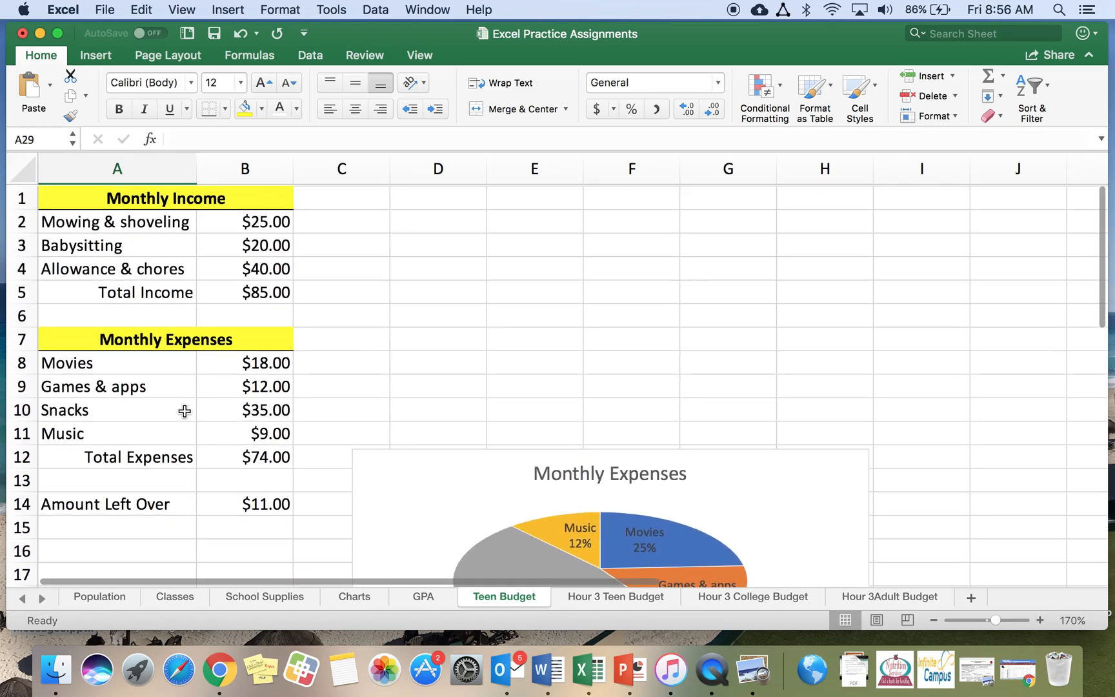
pyautogui.scroll(-3, 184, 411)
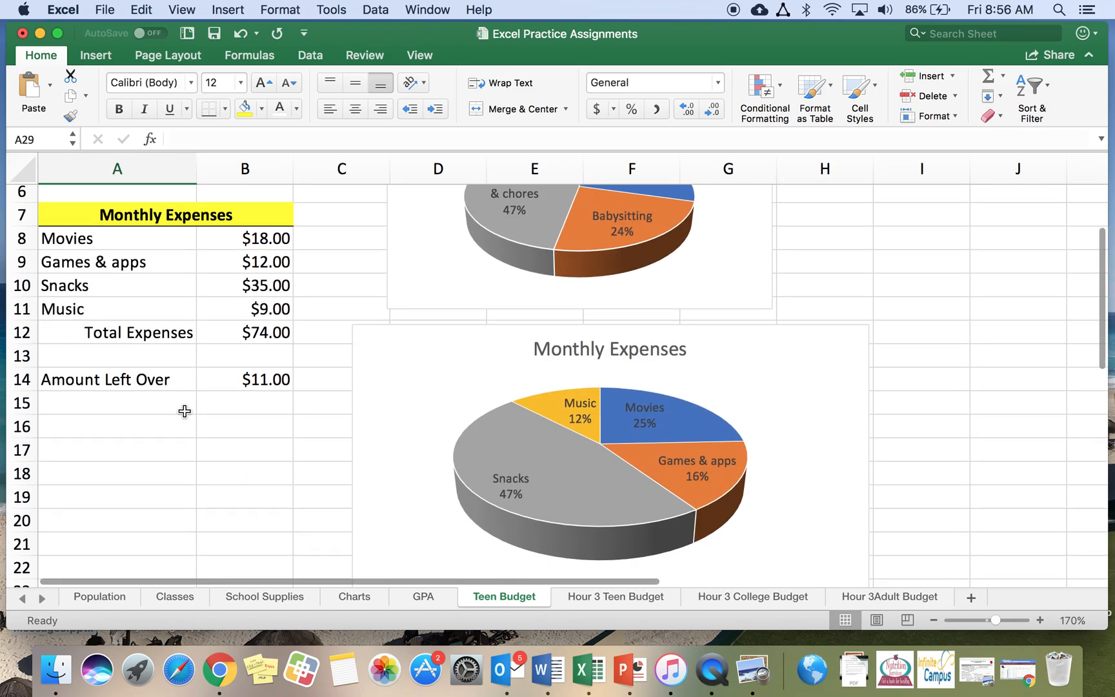
pyautogui.scroll(-4, 184, 411)
pyautogui.scroll(-4, 185, 411)
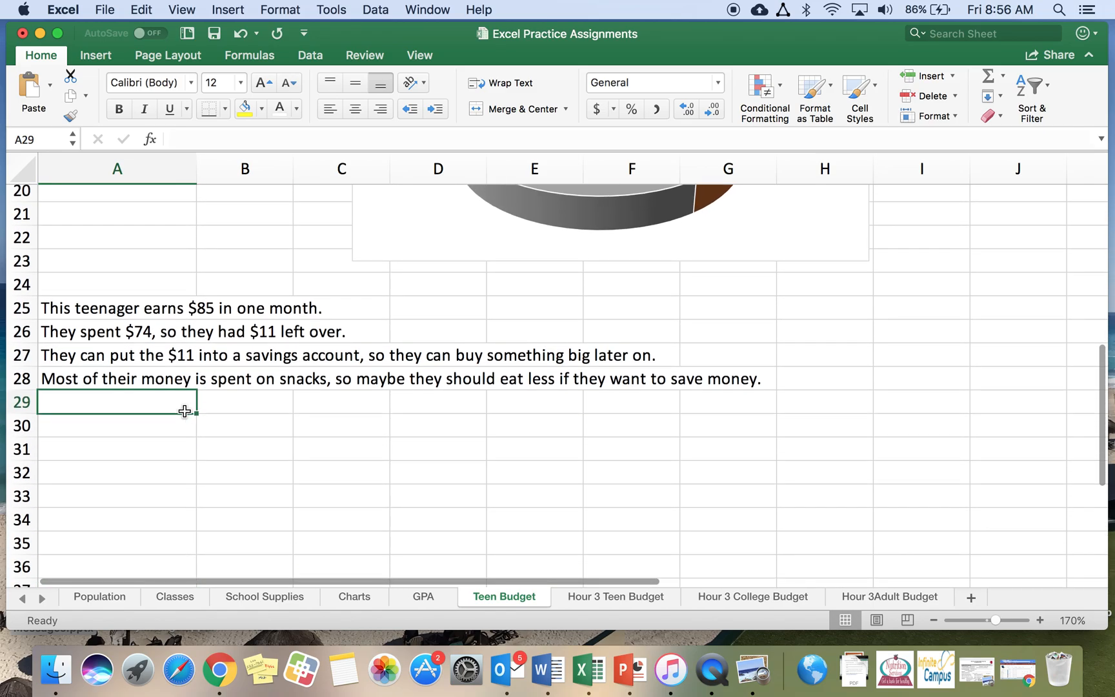
pyautogui.click(115, 433)
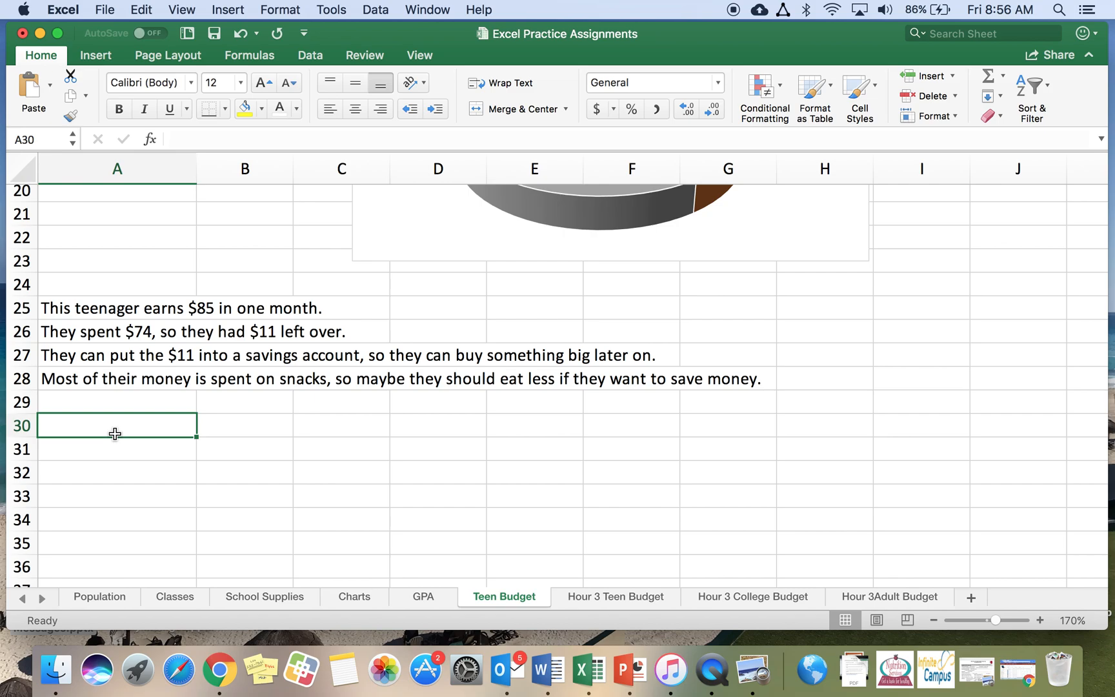
pyautogui.write('Income')
pyautogui.press('Return')
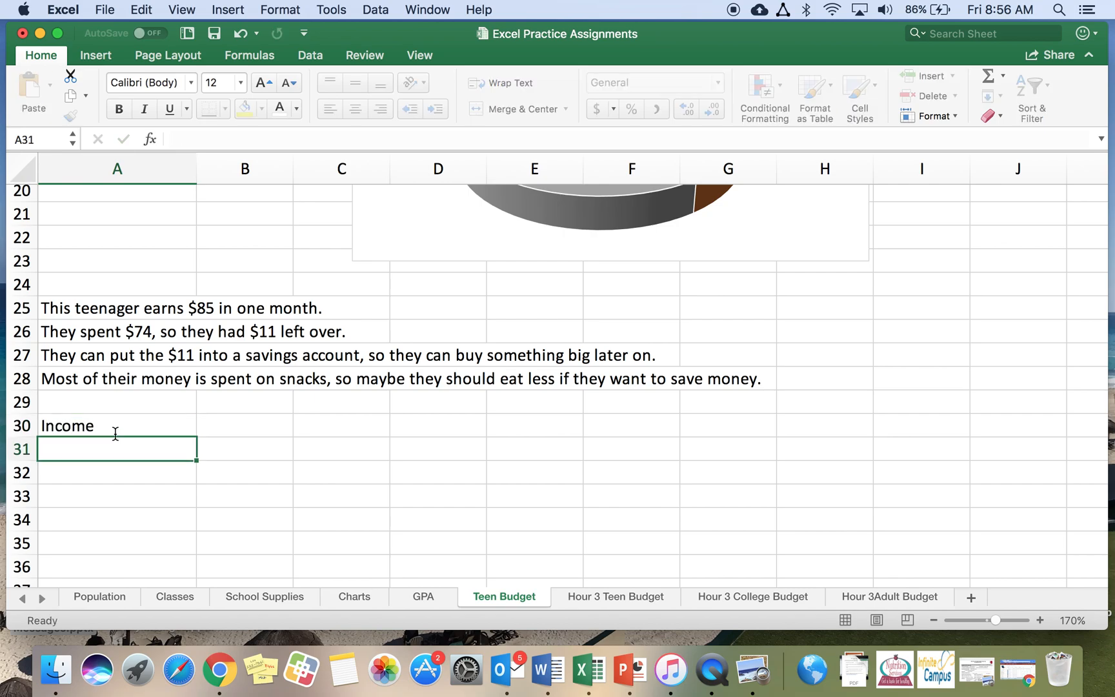
pyautogui.write('Expenses')
pyautogui.press('Return')
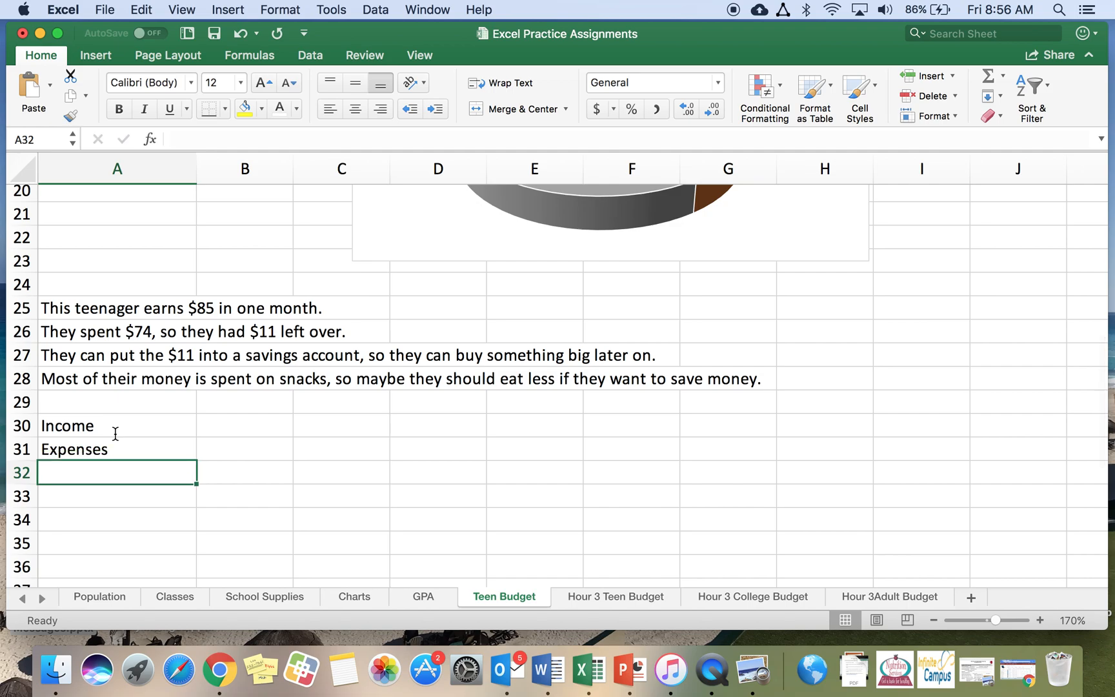
pyautogui.write('Budget')
pyautogui.press('Return')
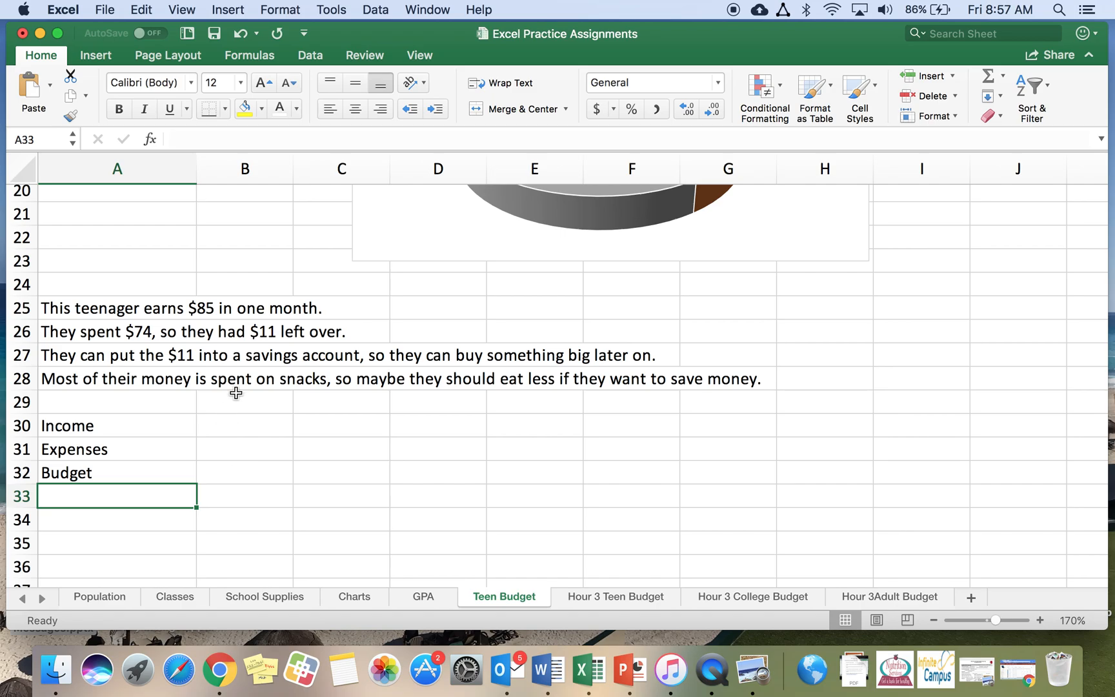
pyautogui.scroll(10, 236, 391)
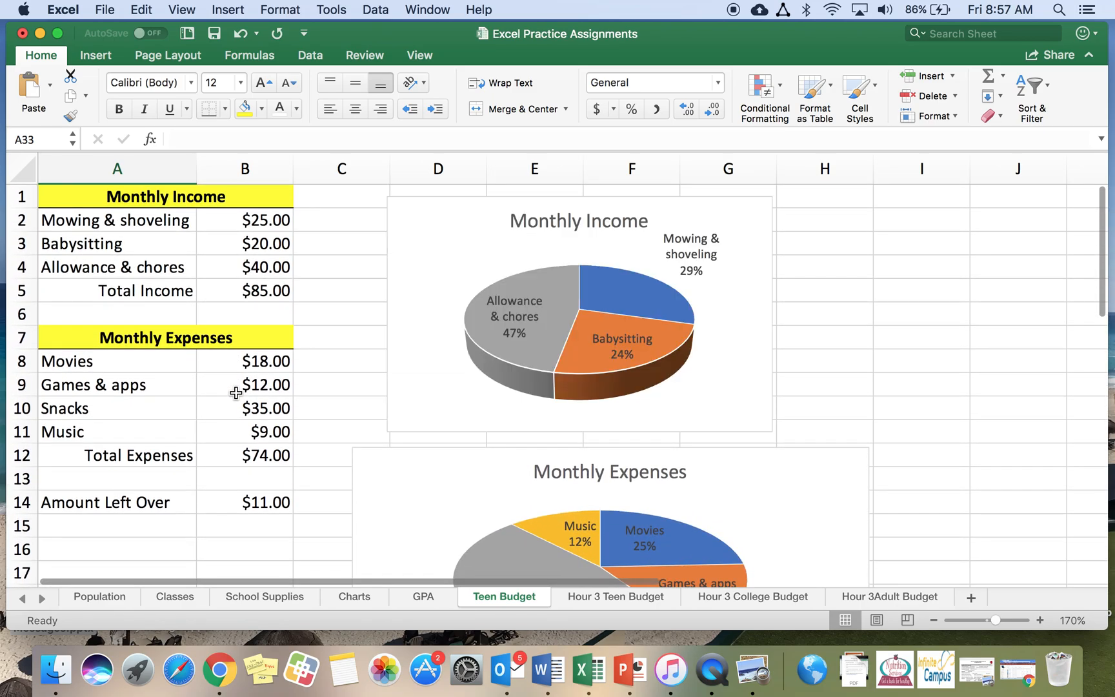